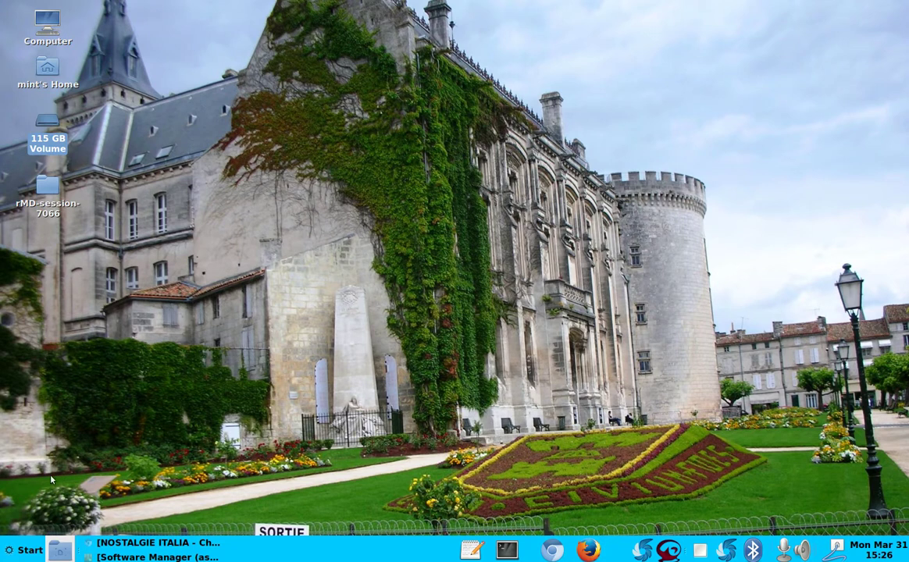
Open Control Center, review the mouse preferences and close them
{"action": "left_click", "coordinate": [31, 549]}
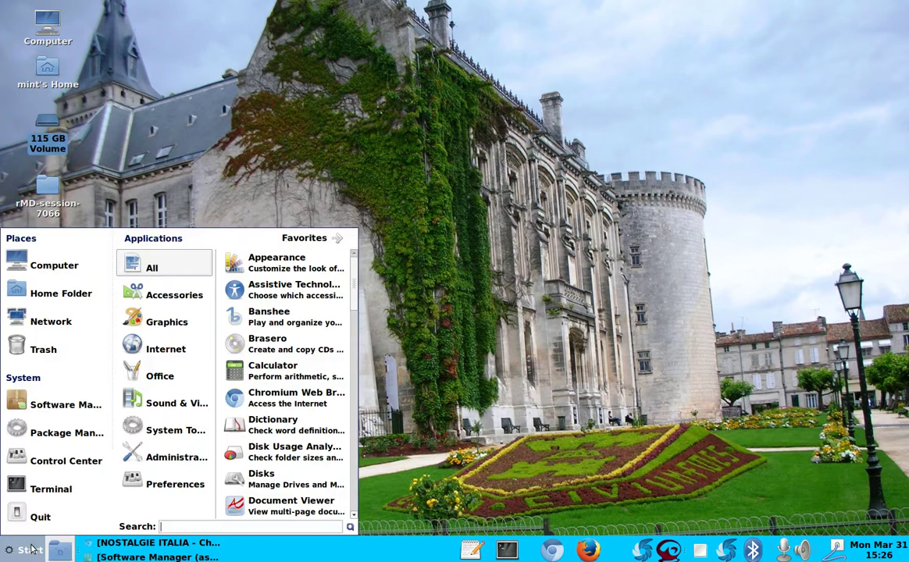
{"action": "left_click", "coordinate": [43, 463]}
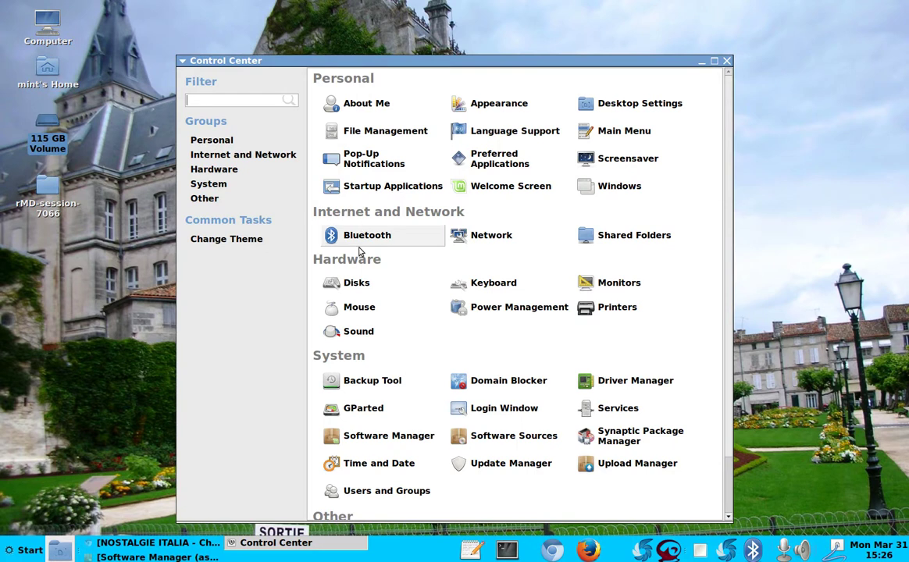
{"action": "left_click", "coordinate": [355, 311]}
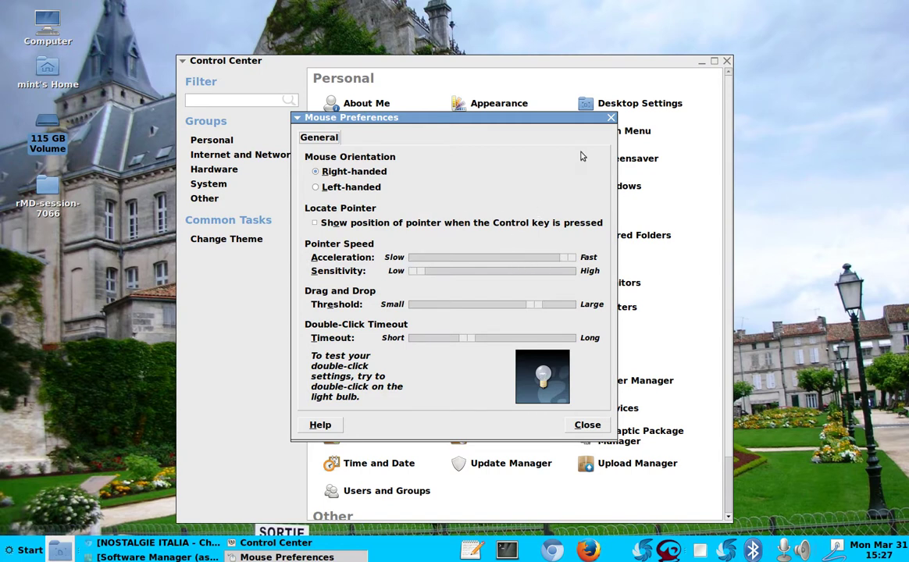
{"action": "left_click", "coordinate": [611, 118]}
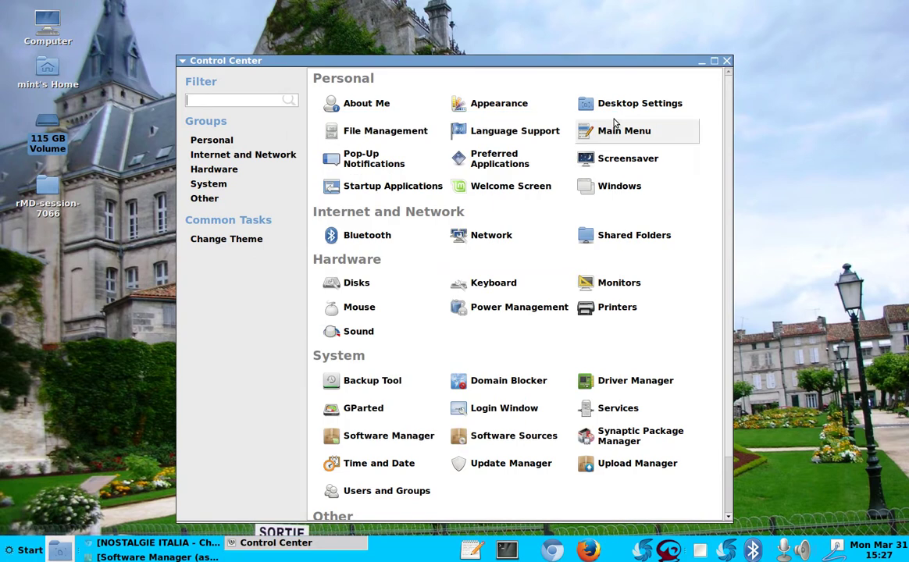
Open the appearance preferences, apply the High Contrast Inverse theme and check its look in the home folder
{"action": "left_click", "coordinate": [543, 106]}
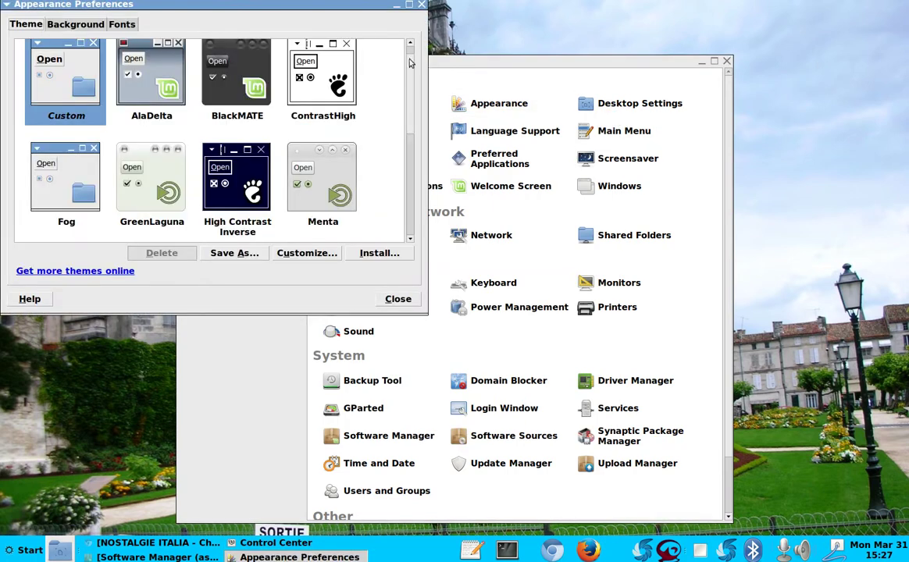
{"action": "left_click_drag", "start_coordinate": [296, 3], "coordinate": [489, 45]}
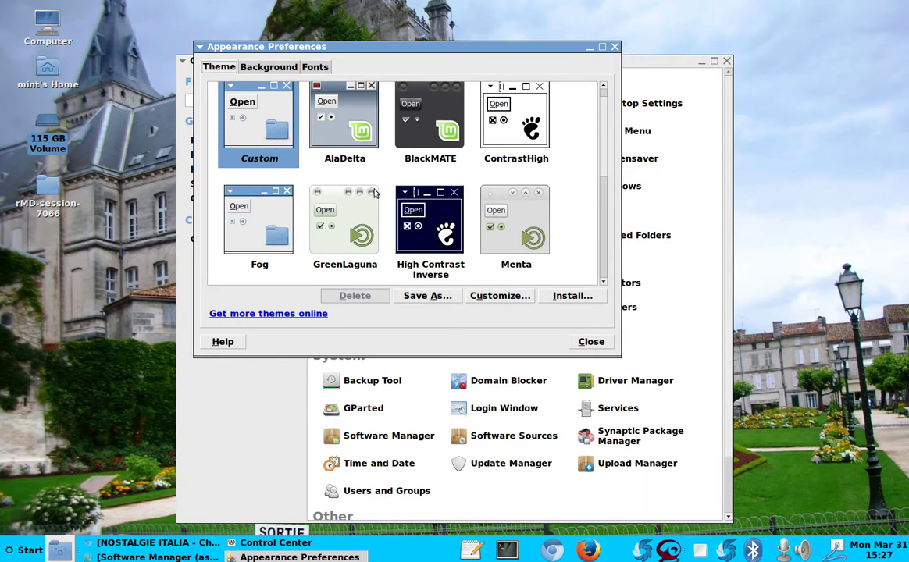
{"action": "left_click", "coordinate": [421, 217]}
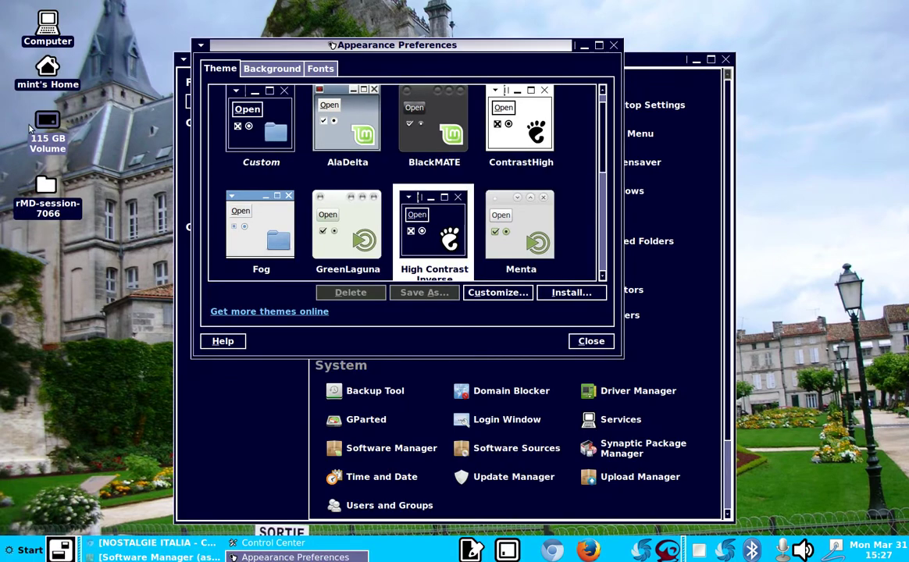
{"action": "double_click", "coordinate": [47, 79]}
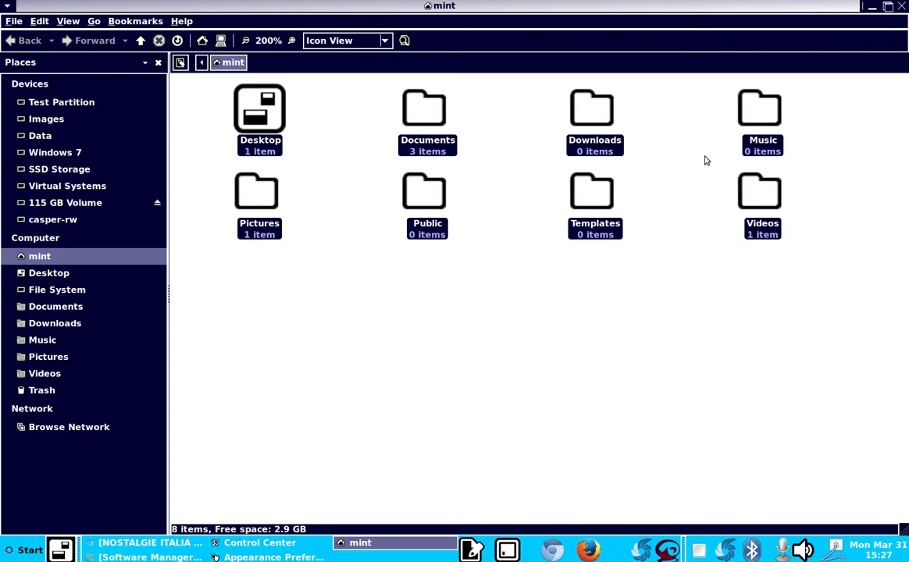
{"action": "left_click", "coordinate": [903, 8]}
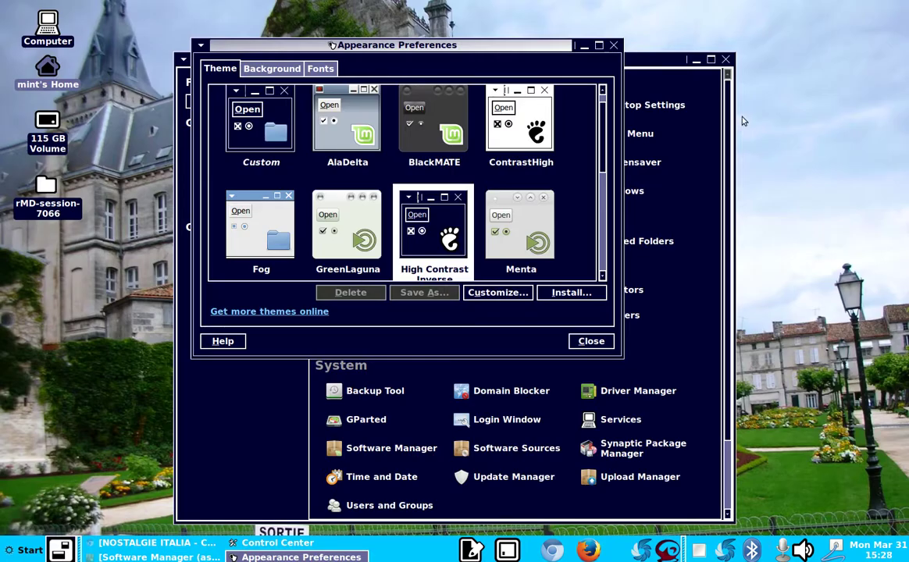
Apply the Fog theme and customize its controls, trying the Raleigh, Mint-X and Industrial styles
{"action": "left_click", "coordinate": [274, 240]}
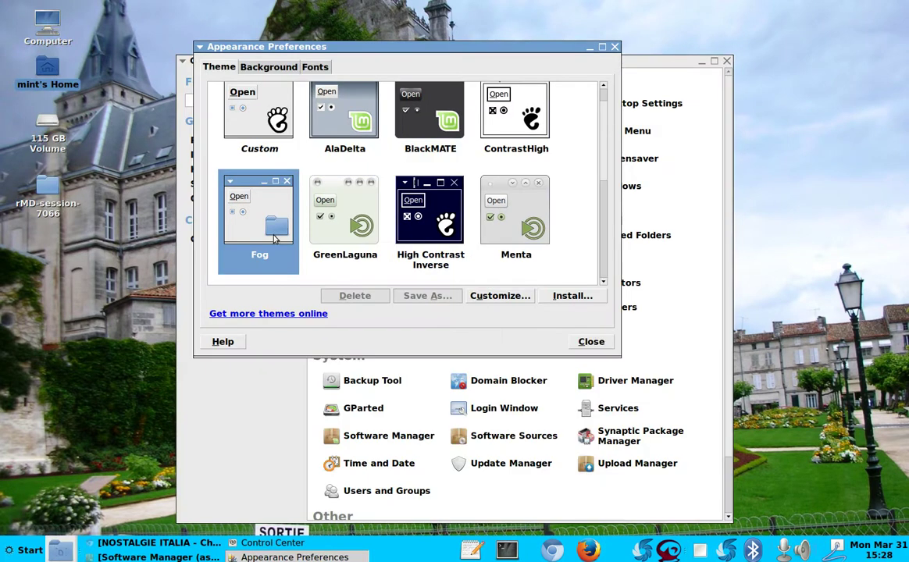
{"action": "left_click", "coordinate": [486, 298]}
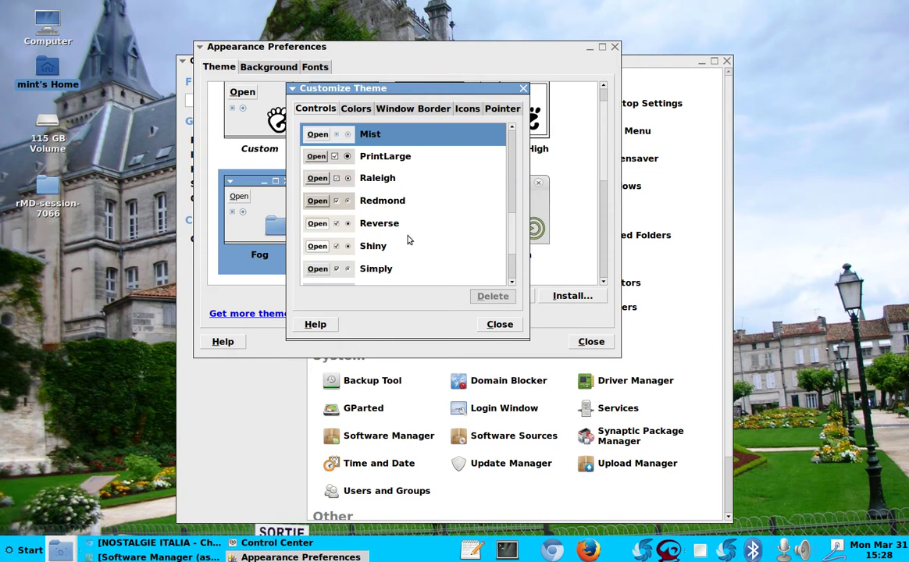
{"action": "left_click", "coordinate": [364, 180]}
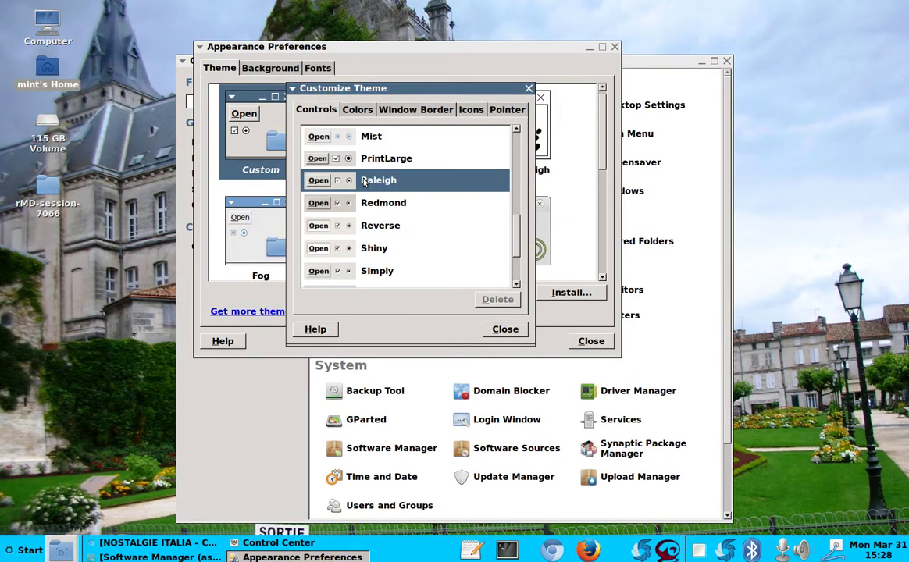
{"action": "scroll", "coordinate": [364, 180], "scroll_direction": "up", "scroll_amount": 3}
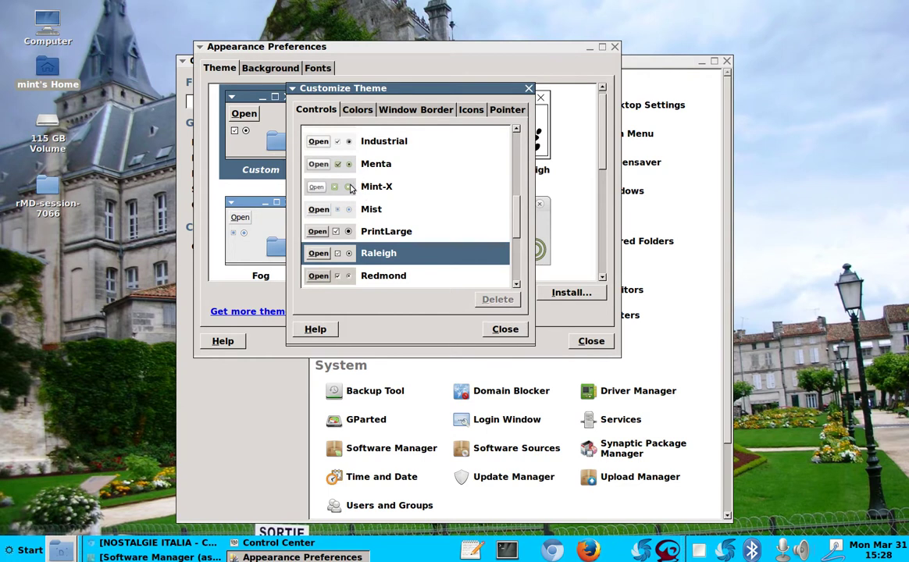
{"action": "left_click", "coordinate": [351, 188]}
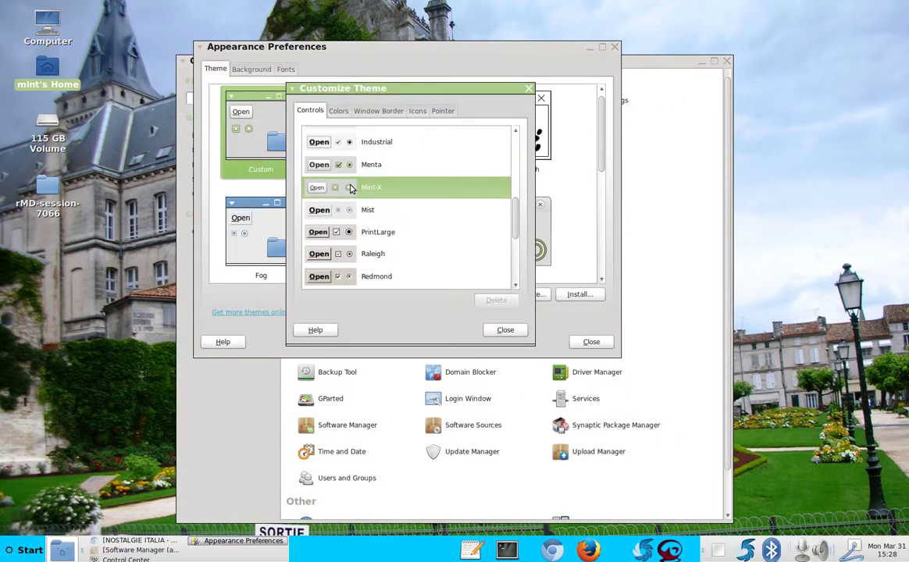
{"action": "left_click", "coordinate": [346, 144]}
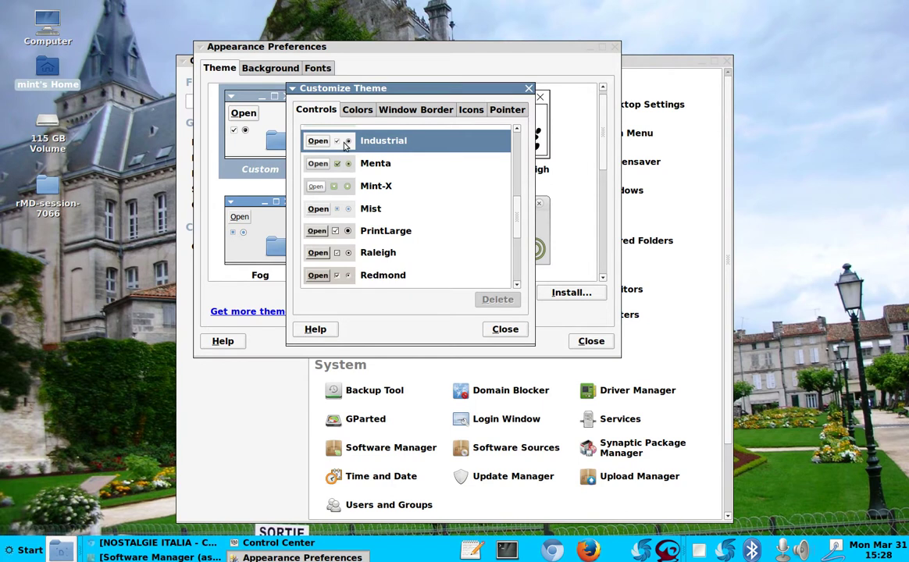
Try the Mint-X controls style and check its look in the home folder
{"action": "left_click", "coordinate": [340, 189]}
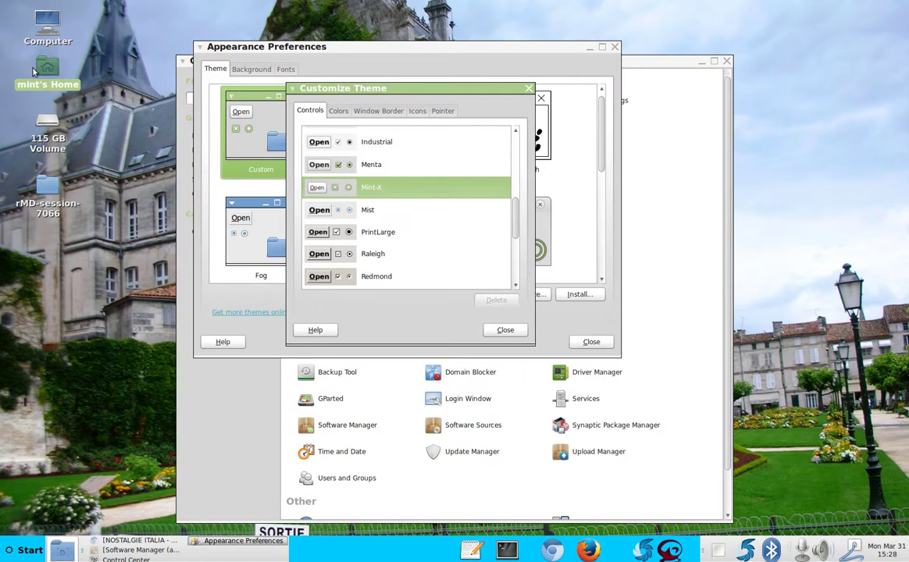
{"action": "double_click", "coordinate": [35, 70]}
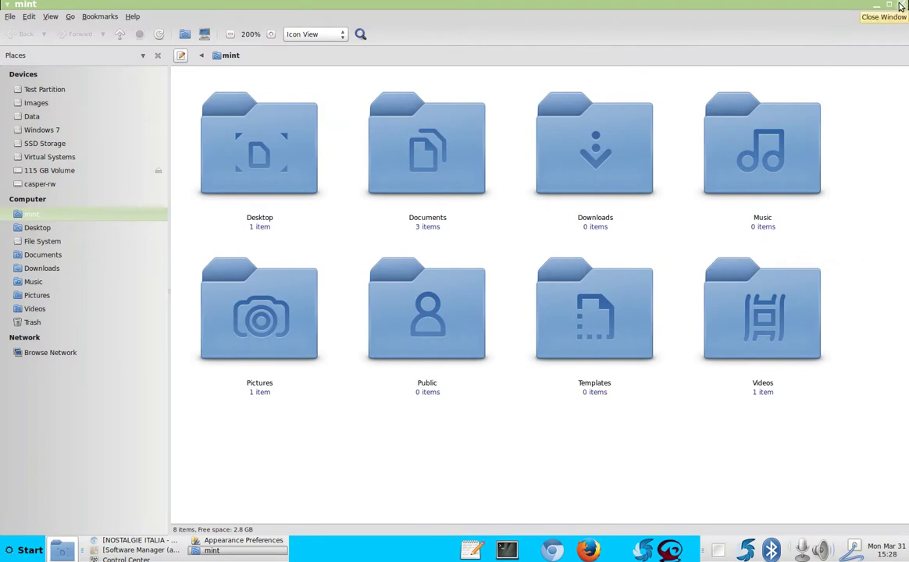
{"action": "left_click", "coordinate": [901, 6]}
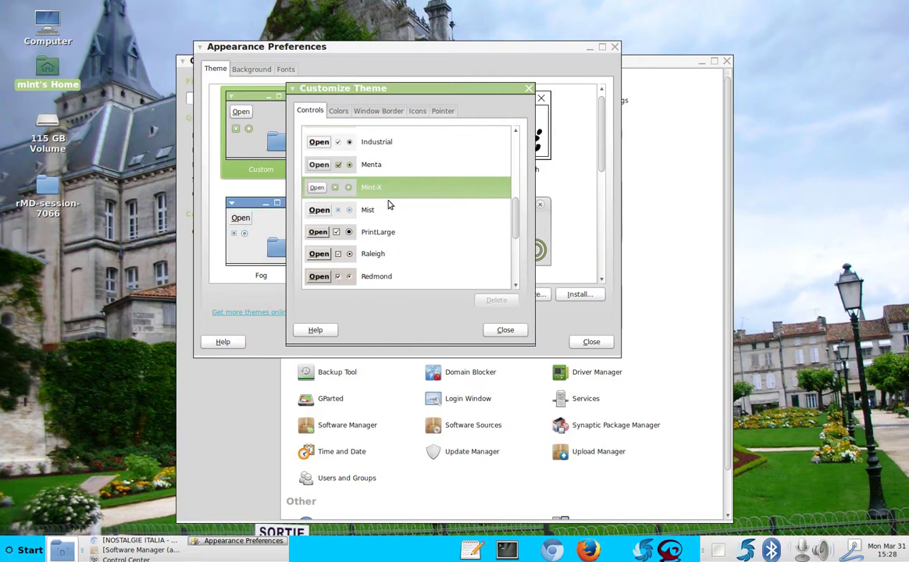
Set the theme's controls style to Industrial and close the appearance preferences
{"action": "left_click", "coordinate": [340, 142]}
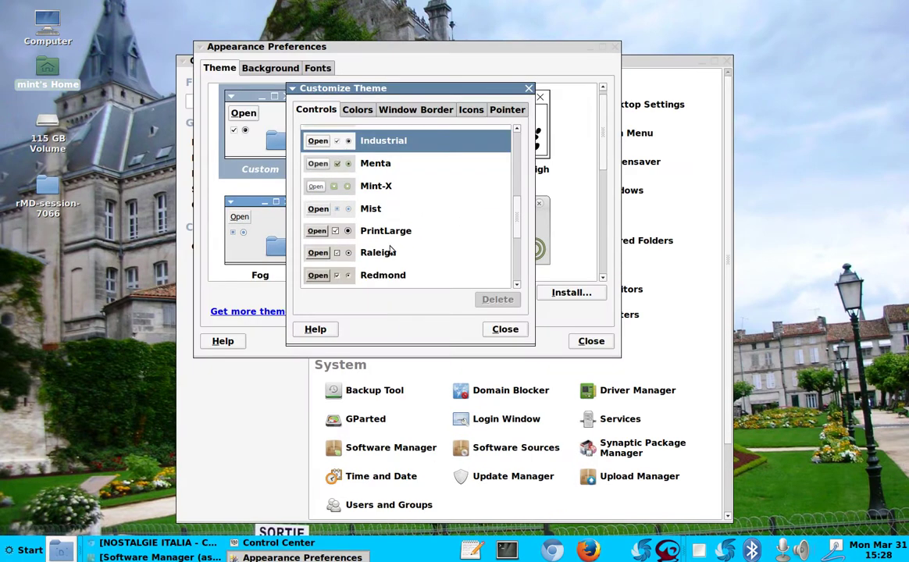
{"action": "left_click", "coordinate": [503, 327]}
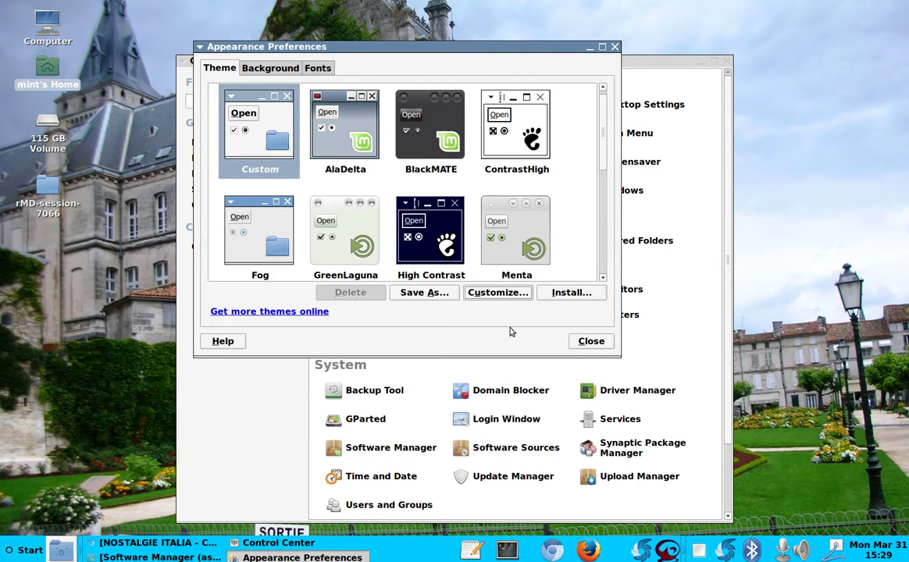
{"action": "left_click", "coordinate": [591, 341]}
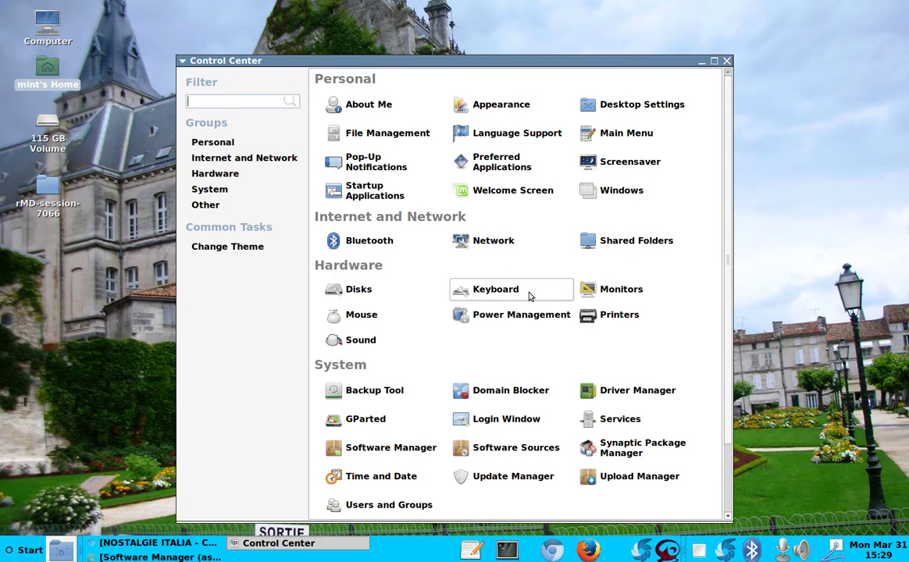
Review the power management preferences, including the time options for putting the display to sleep
{"action": "left_click", "coordinate": [521, 315]}
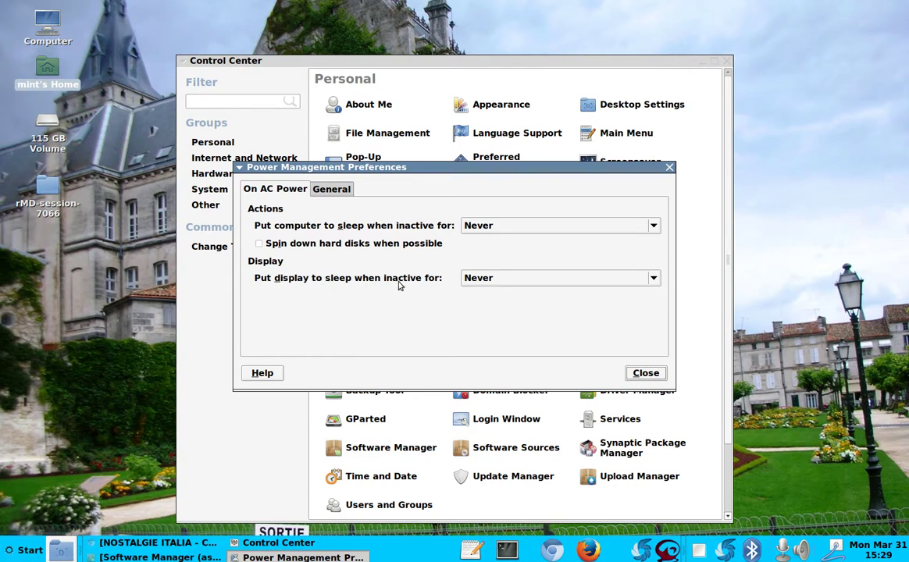
{"action": "left_click", "coordinate": [655, 280]}
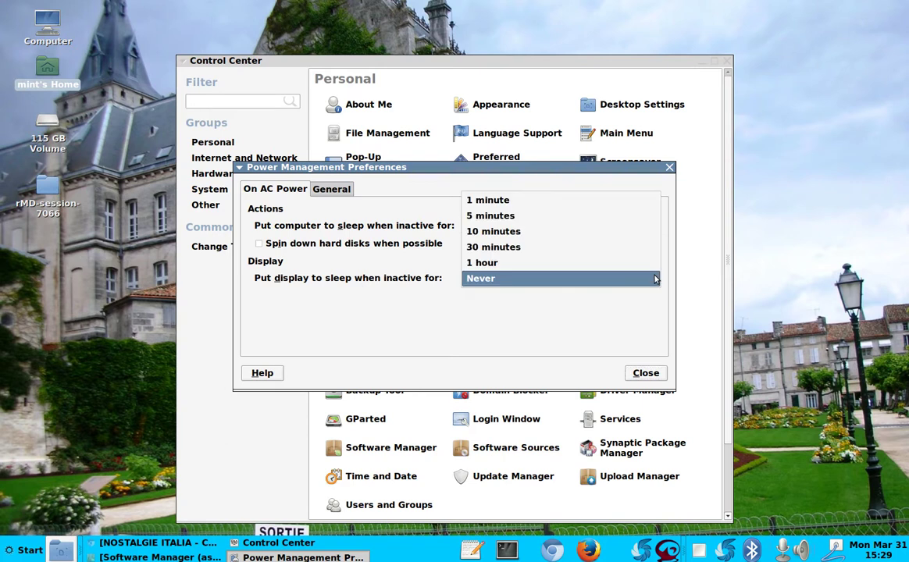
{"action": "left_click", "coordinate": [619, 312]}
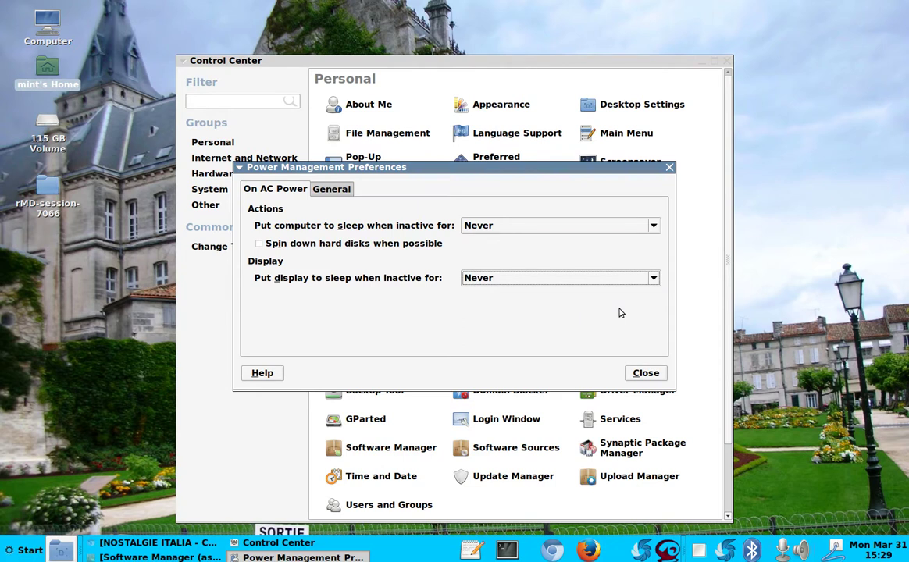
{"action": "left_click", "coordinate": [645, 374]}
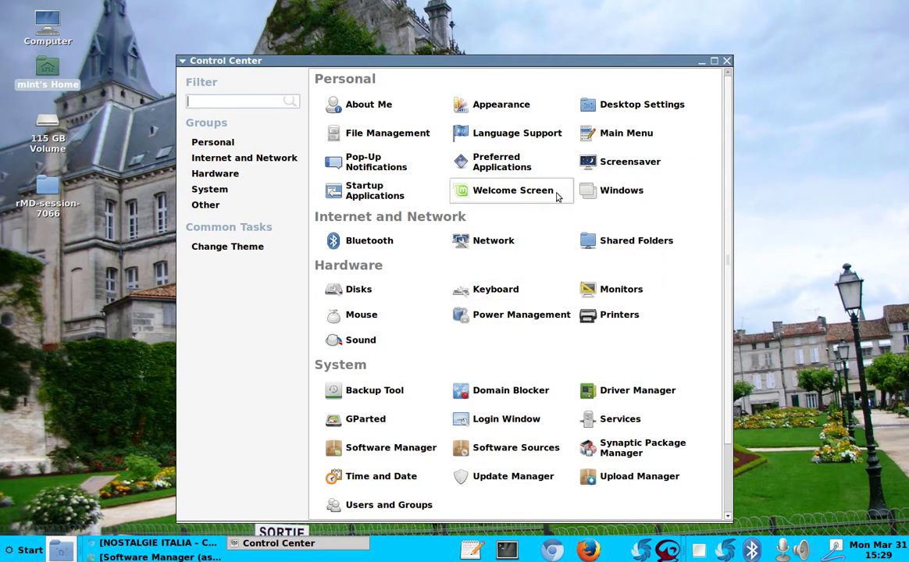
Review the screensaver preferences, then close them and Control Center
{"action": "left_click", "coordinate": [607, 167]}
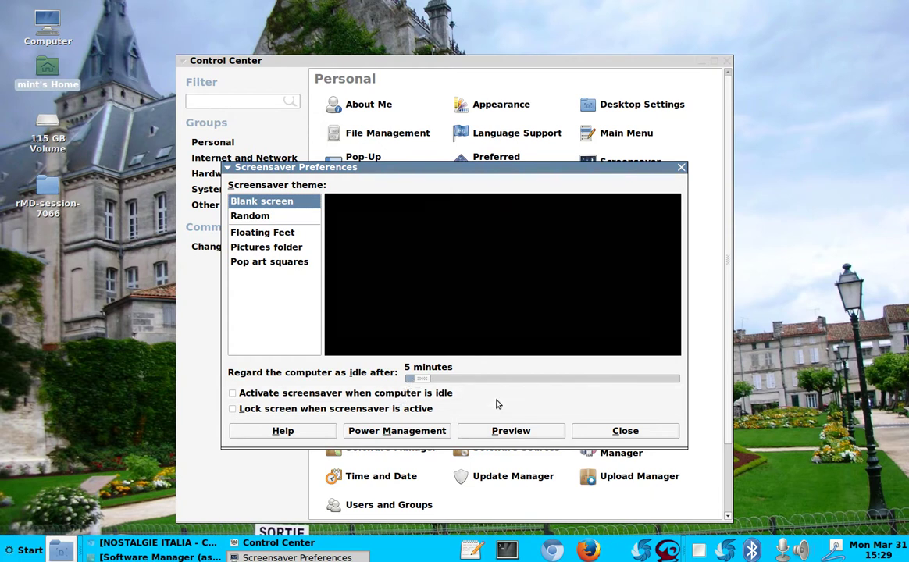
{"action": "left_click", "coordinate": [625, 431]}
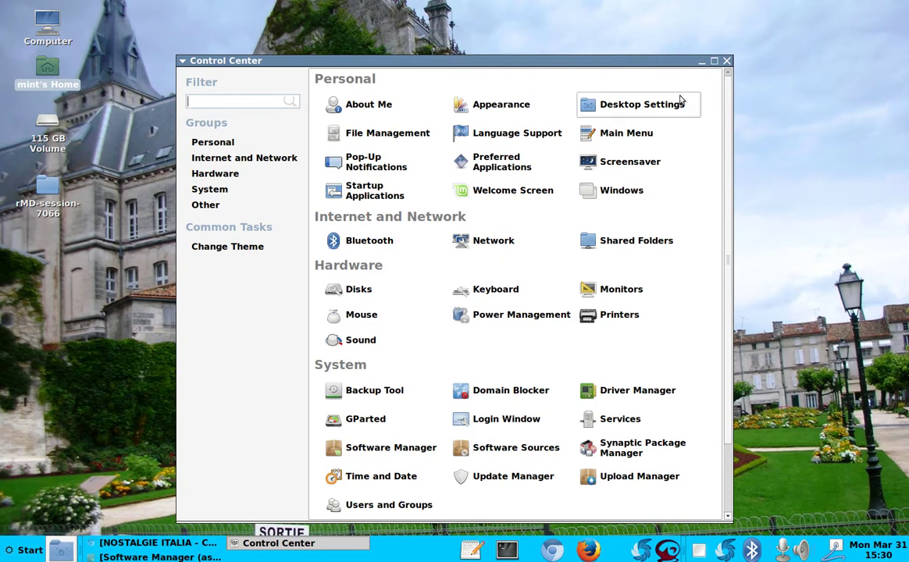
{"action": "left_click", "coordinate": [727, 61]}
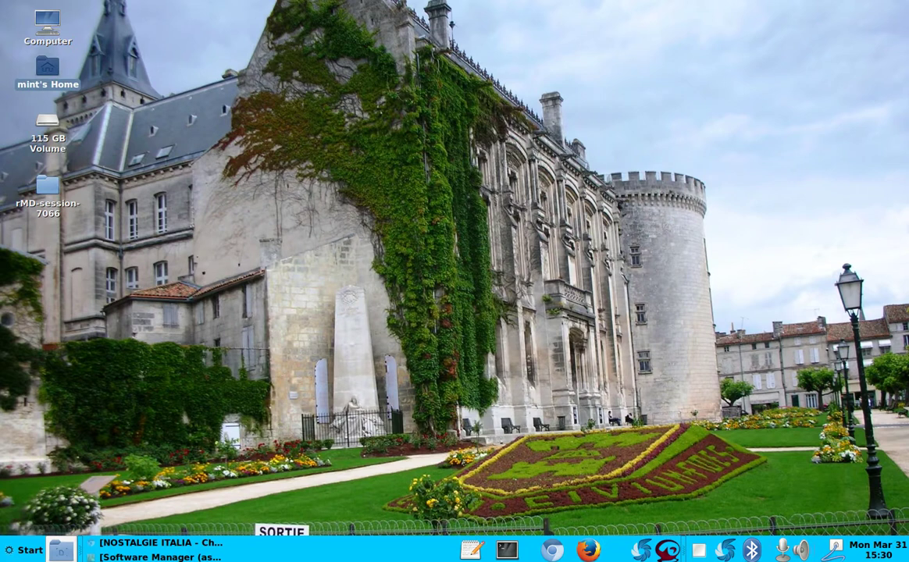
Switch to Software Manager and view the opera package's details in the Internet category
{"action": "left_click", "coordinate": [10, 550]}
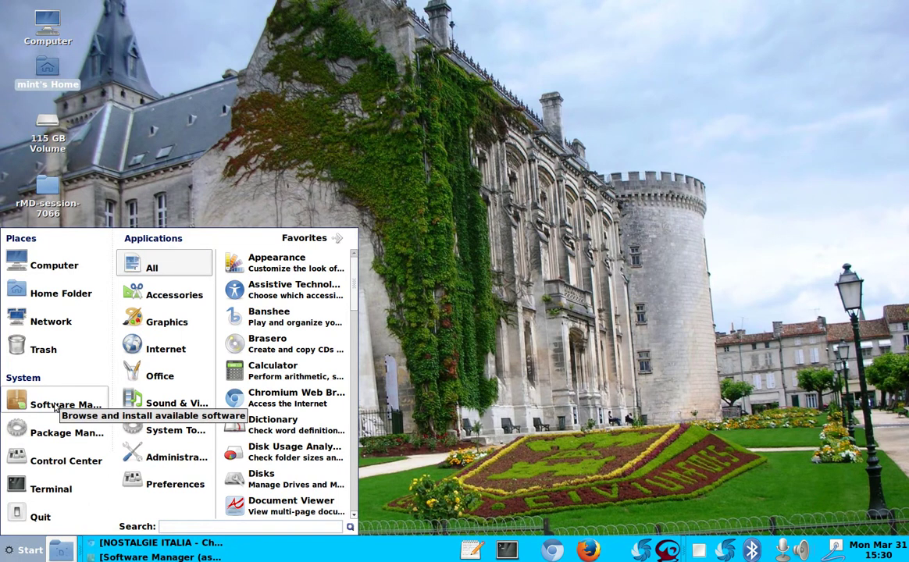
{"action": "left_click", "coordinate": [127, 558]}
{"action": "left_click", "coordinate": [128, 558]}
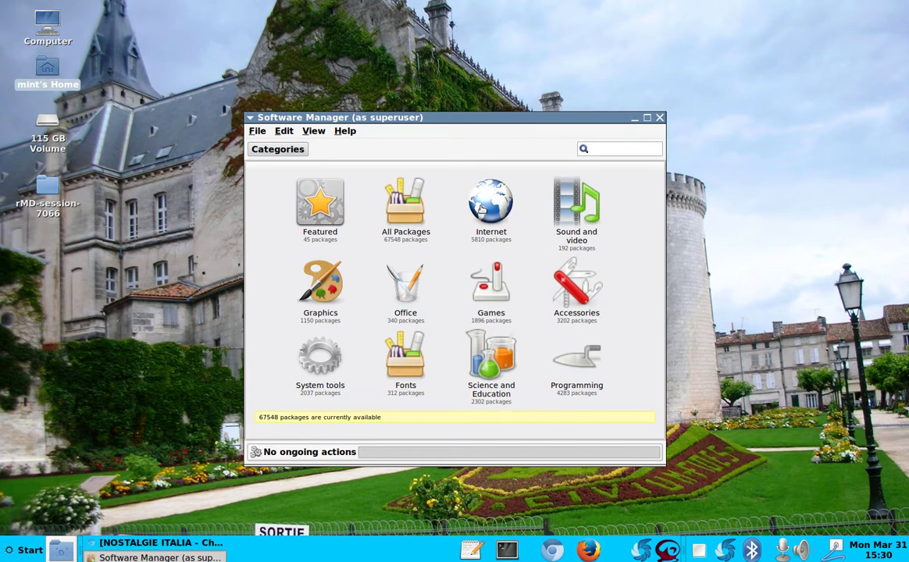
{"action": "left_click", "coordinate": [481, 209]}
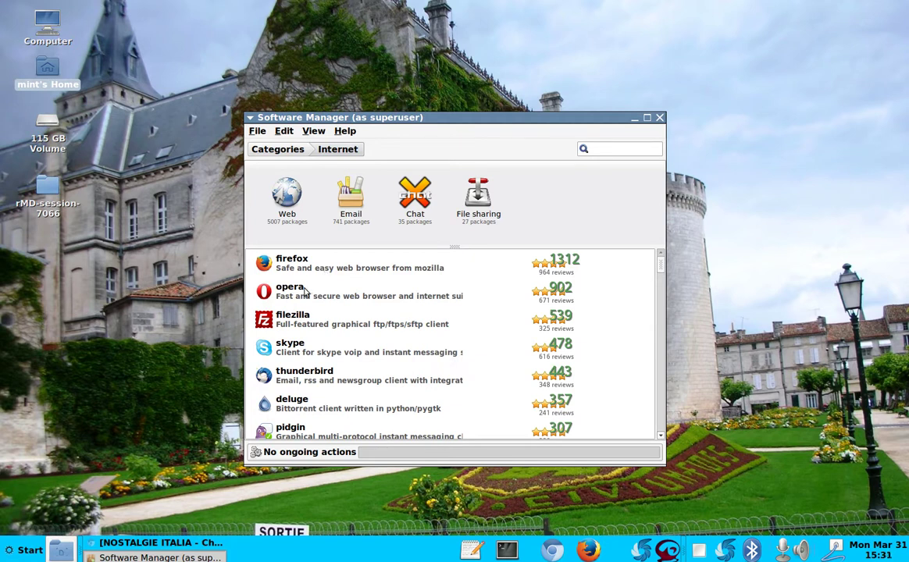
{"action": "left_click", "coordinate": [303, 292]}
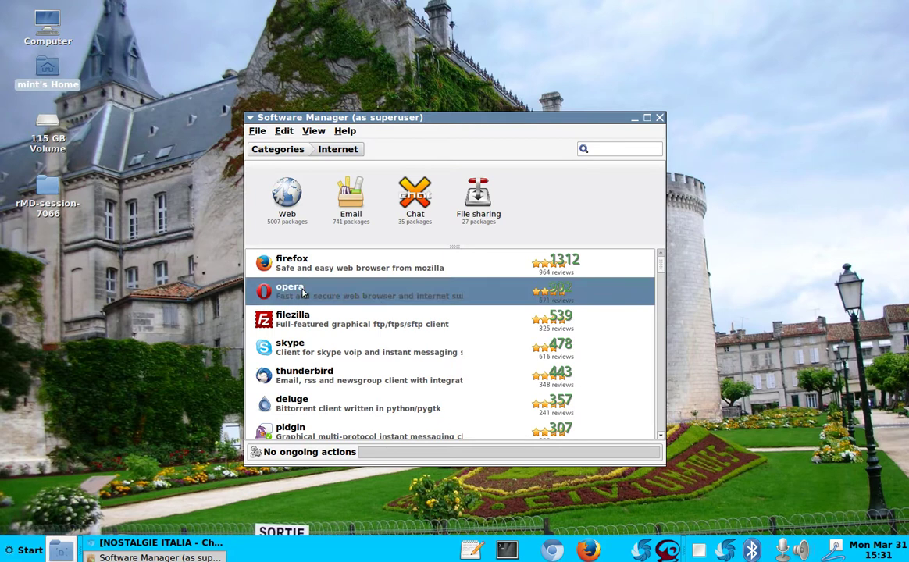
{"action": "double_click", "coordinate": [304, 292]}
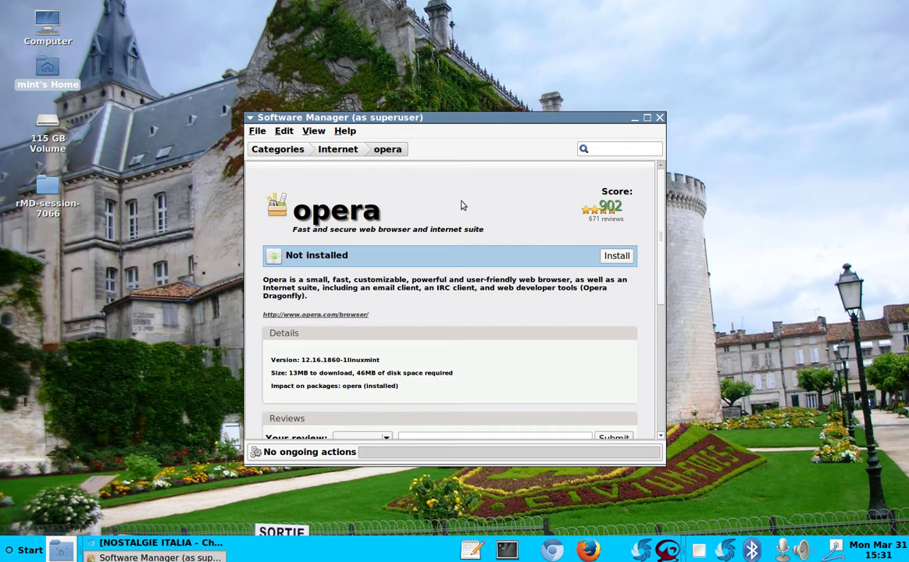
Return to the package categories and search all packages for "browser"
{"action": "left_click", "coordinate": [289, 150]}
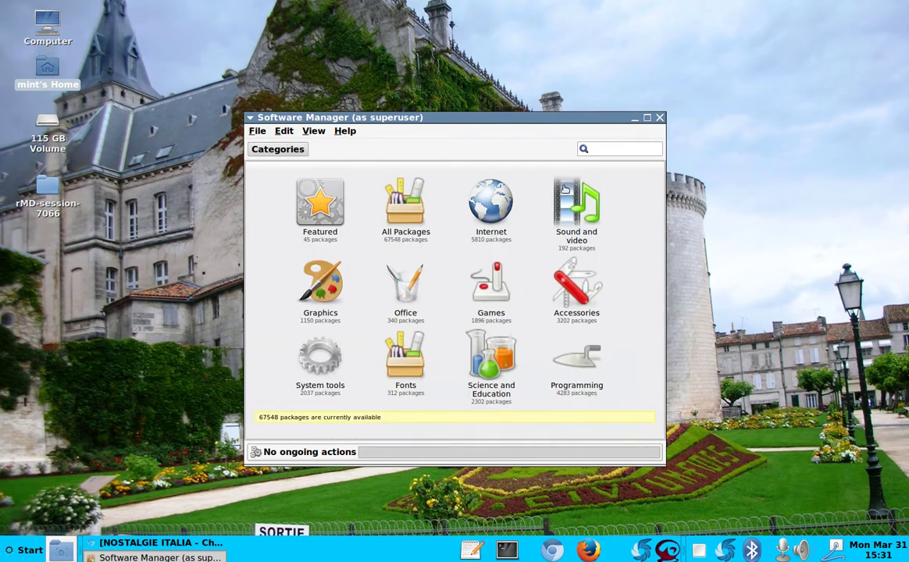
{"action": "left_click", "coordinate": [598, 151]}
{"action": "type", "text": "br"}
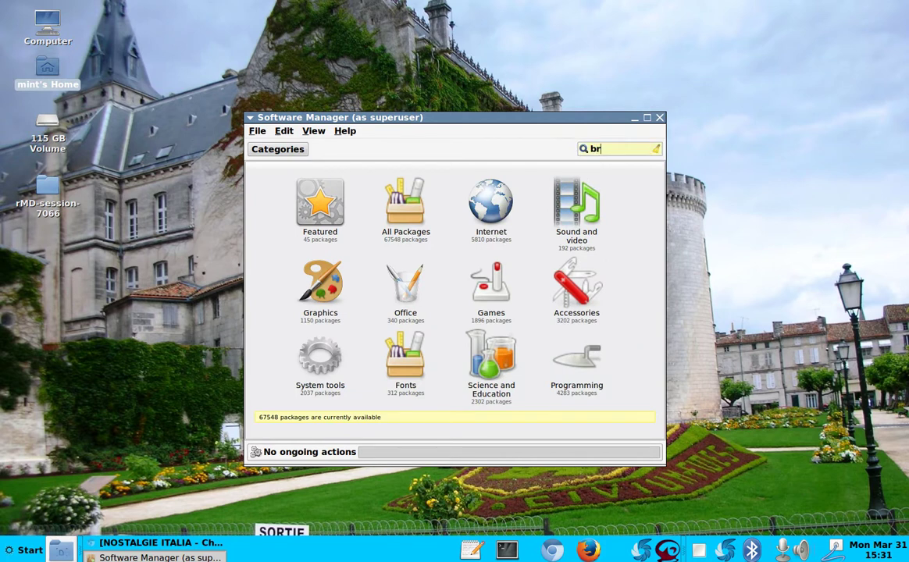
{"action": "type", "text": "owser"}
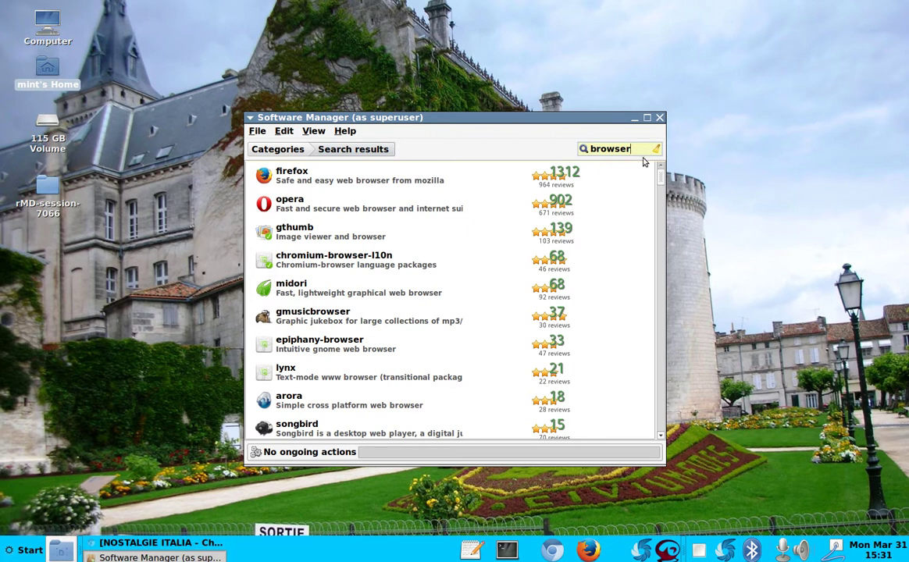
Replace the search term with "games" and look through the matching packages
{"action": "key", "text": "BackSpace"}
{"action": "key", "text": "BackSpace"}
{"action": "key", "text": "BackSpace"}
{"action": "key", "text": "BackSpace"}
{"action": "key", "text": "BackSpace"}
{"action": "key", "text": "BackSpace"}
{"action": "key", "text": "BackSpace"}
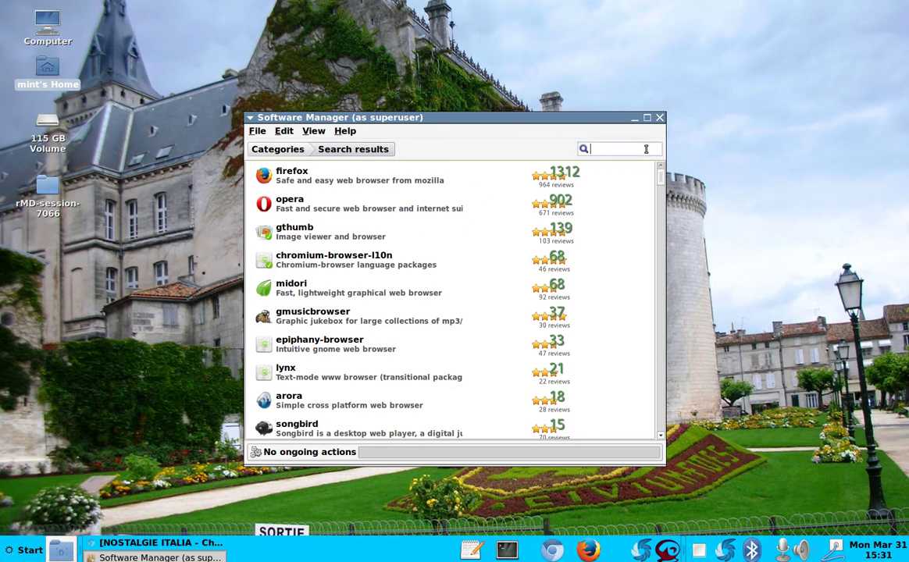
{"action": "type", "text": "games"}
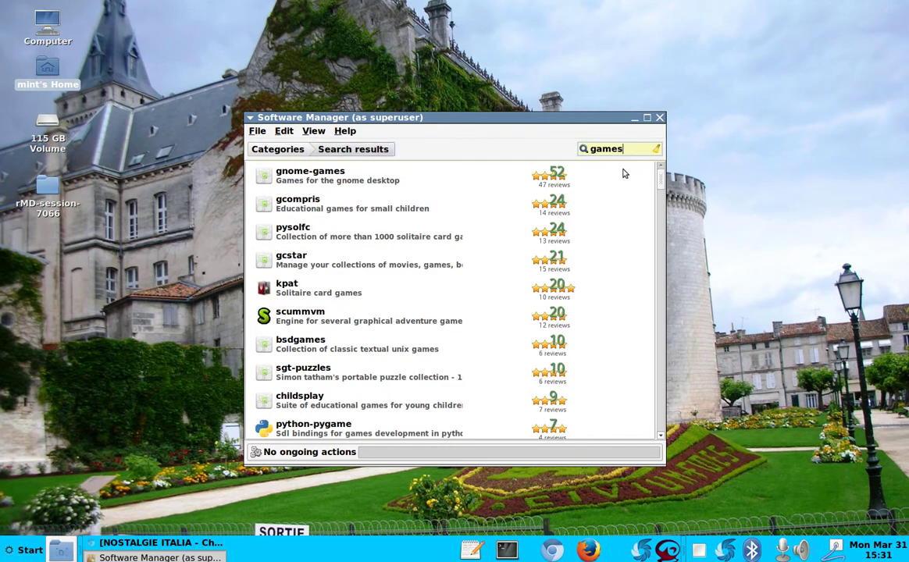
{"action": "scroll", "coordinate": [473, 205], "scroll_direction": "down", "scroll_amount": 10}
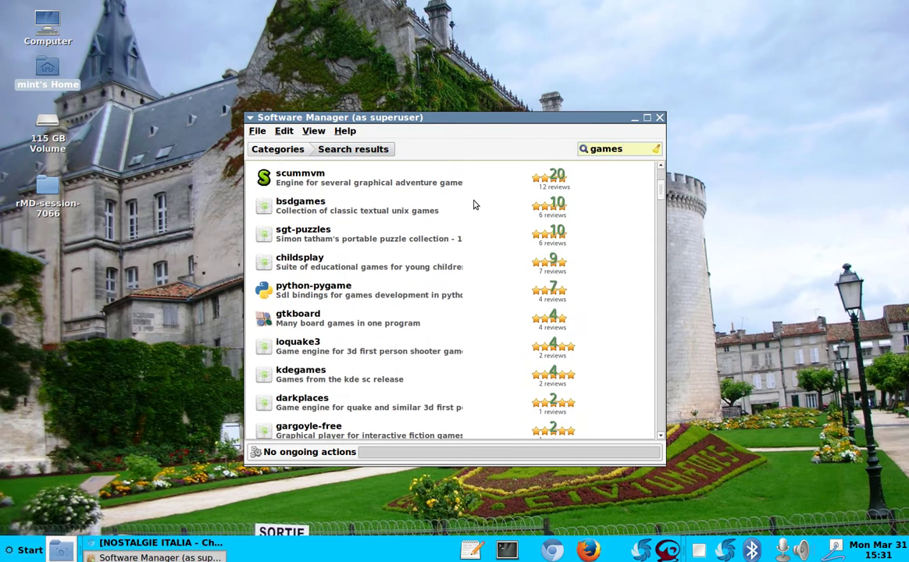
{"action": "scroll", "coordinate": [473, 204], "scroll_direction": "up", "scroll_amount": 10}
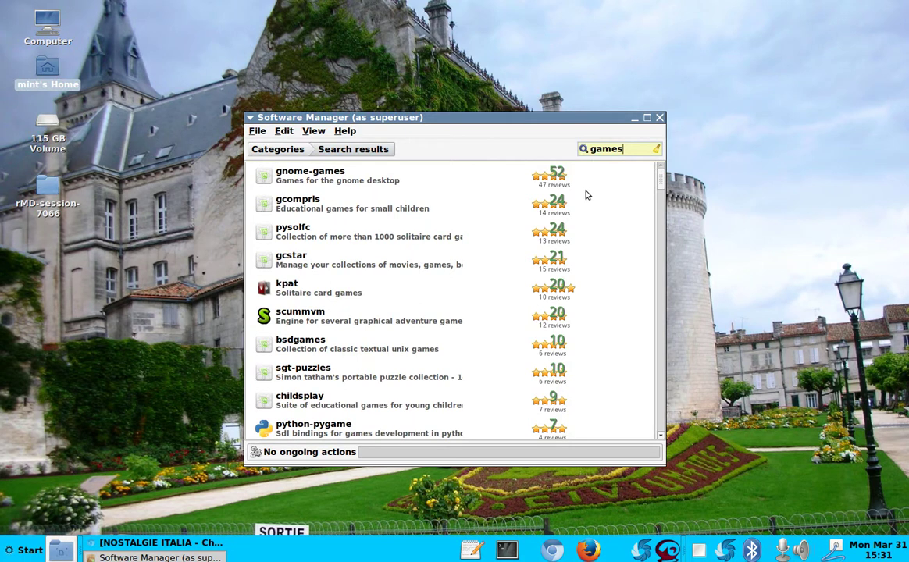
Replace the search term with "steam" to find the related packages
{"action": "key", "text": "BackSpace"}
{"action": "key", "text": "BackSpace"}
{"action": "key", "text": "BackSpace"}
{"action": "key", "text": "BackSpace"}
{"action": "key", "text": "BackSpace"}
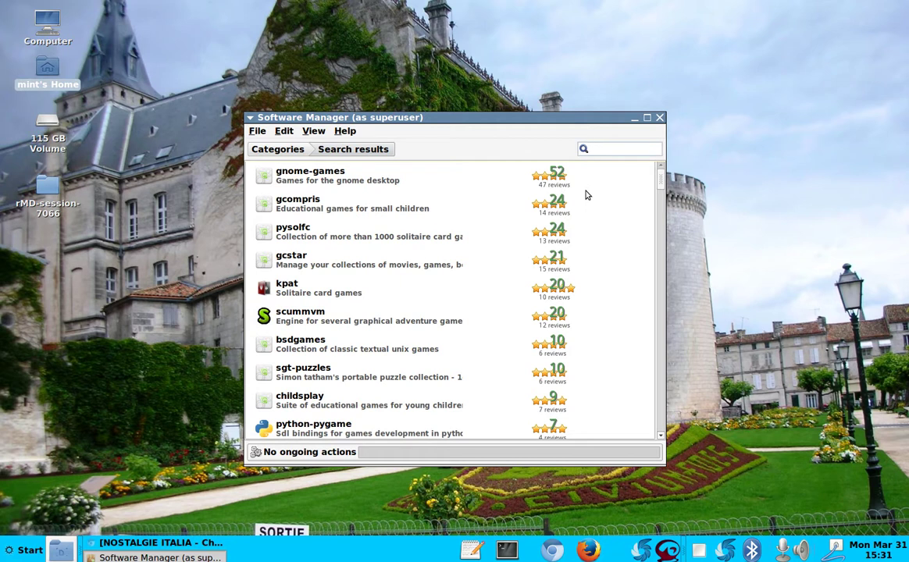
{"action": "type", "text": "steam"}
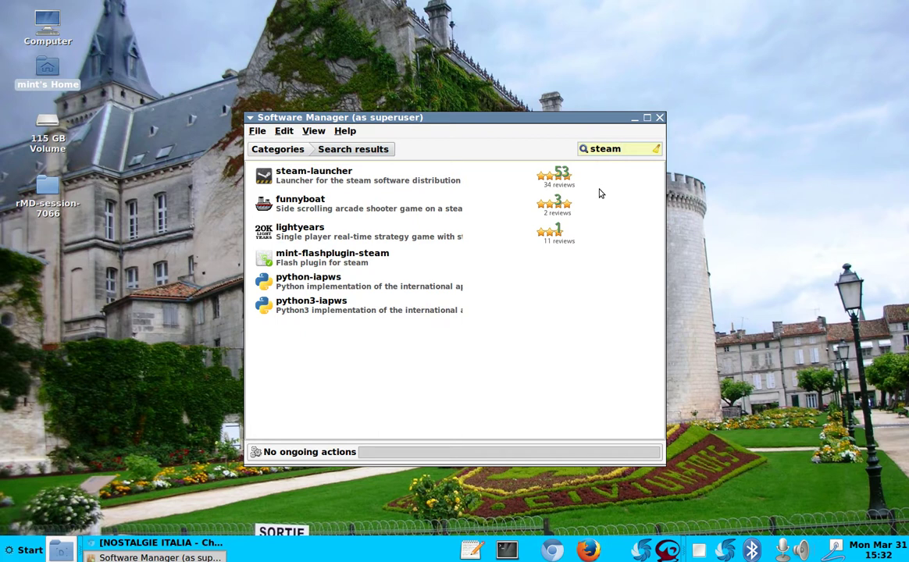
Clear the search term and return to the package categories overview
{"action": "key", "text": "BackSpace"}
{"action": "key", "text": "BackSpace"}
{"action": "key", "text": "BackSpace"}
{"action": "key", "text": "BackSpace"}
{"action": "key", "text": "BackSpace"}
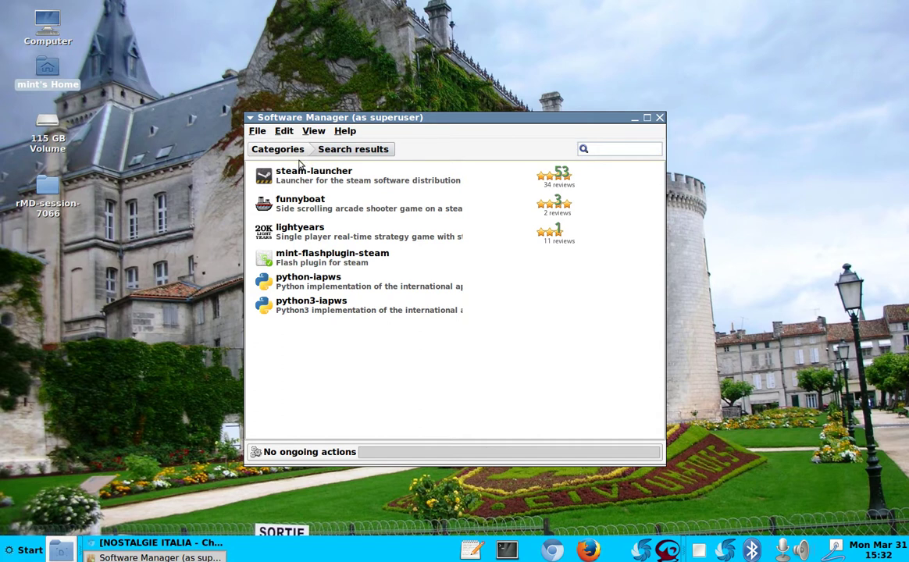
{"action": "left_click", "coordinate": [272, 148]}
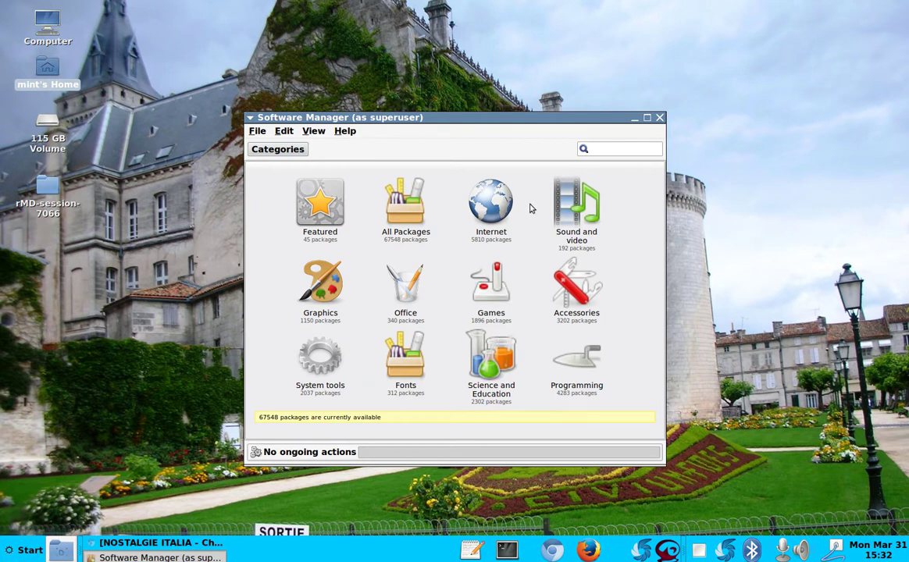
Search for "shutter", view the package's details and close Software Manager
{"action": "left_click", "coordinate": [618, 149]}
{"action": "type", "text": "s"}
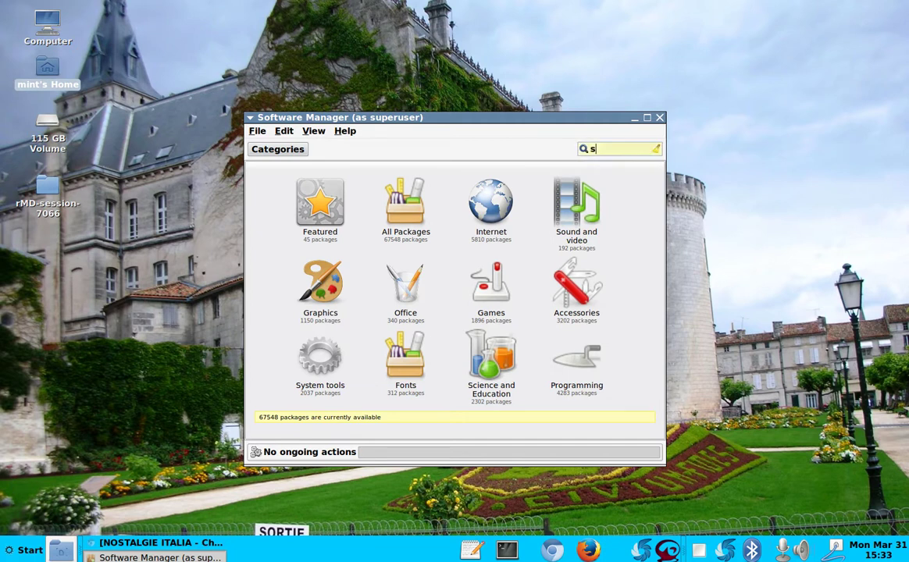
{"action": "type", "text": "hutter"}
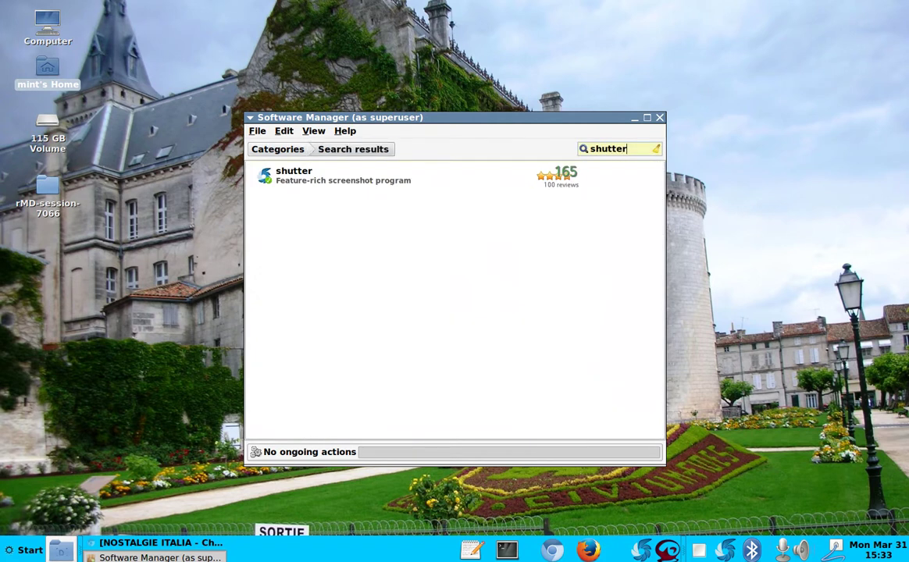
{"action": "double_click", "coordinate": [342, 175]}
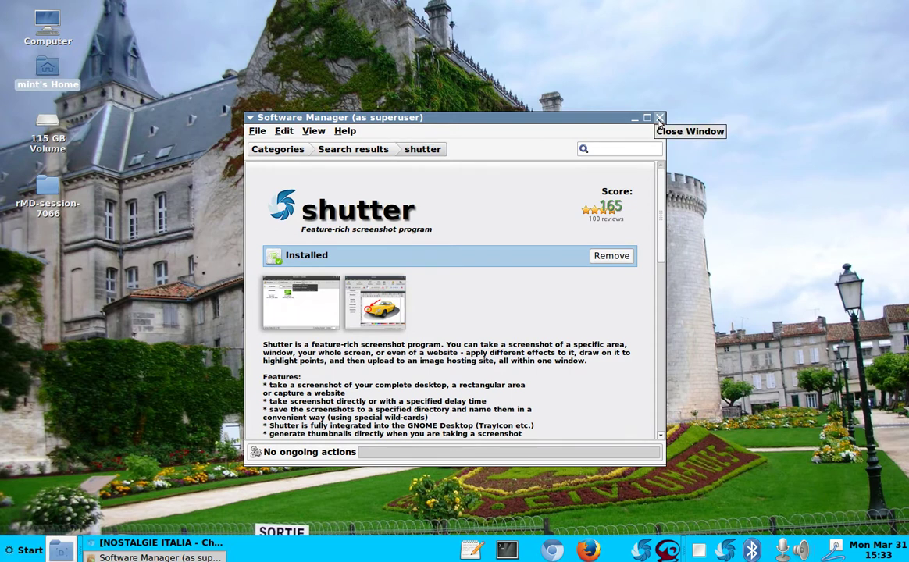
{"action": "left_click", "coordinate": [660, 119]}
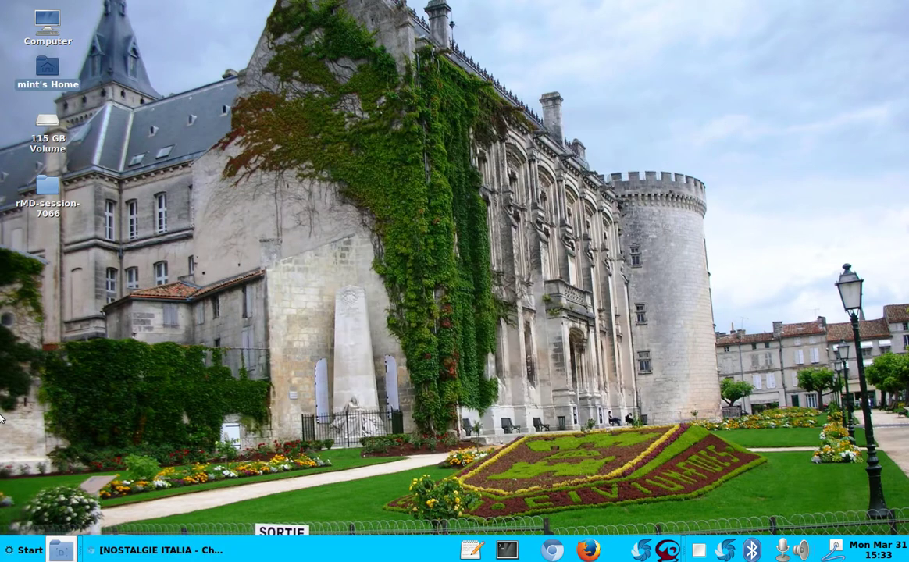
Open the home folder in the file manager and view the images in Pictures/Desktop-a
{"action": "left_click", "coordinate": [29, 551]}
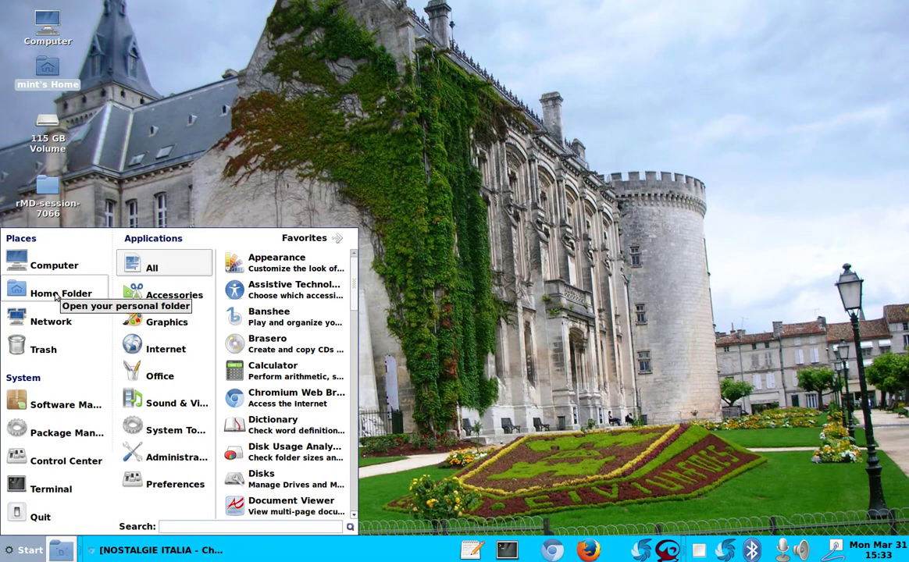
{"action": "left_click", "coordinate": [56, 294]}
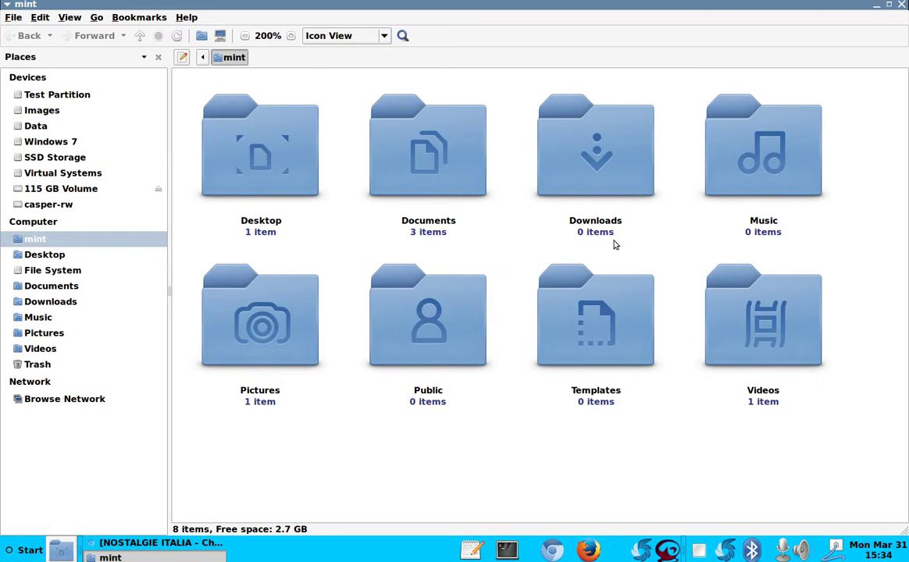
{"action": "double_click", "coordinate": [285, 338]}
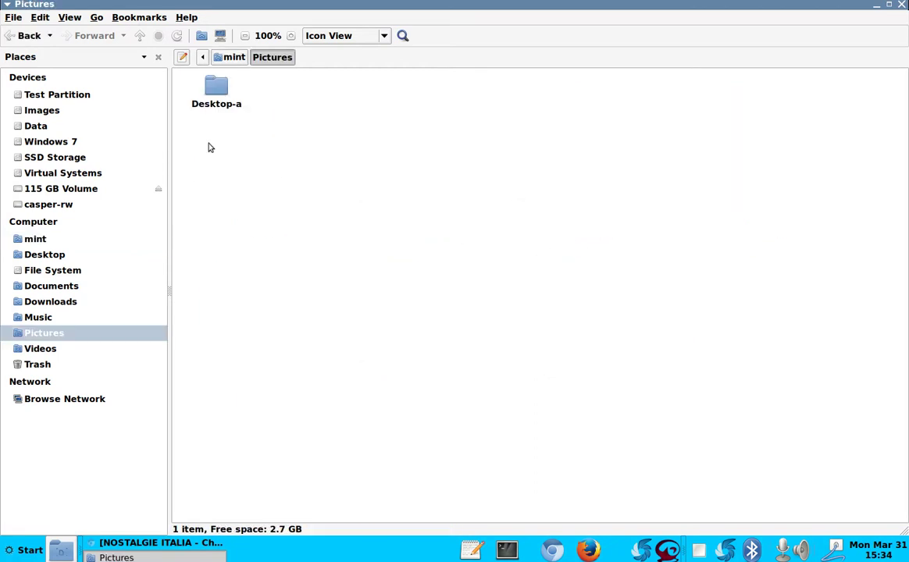
{"action": "double_click", "coordinate": [215, 96]}
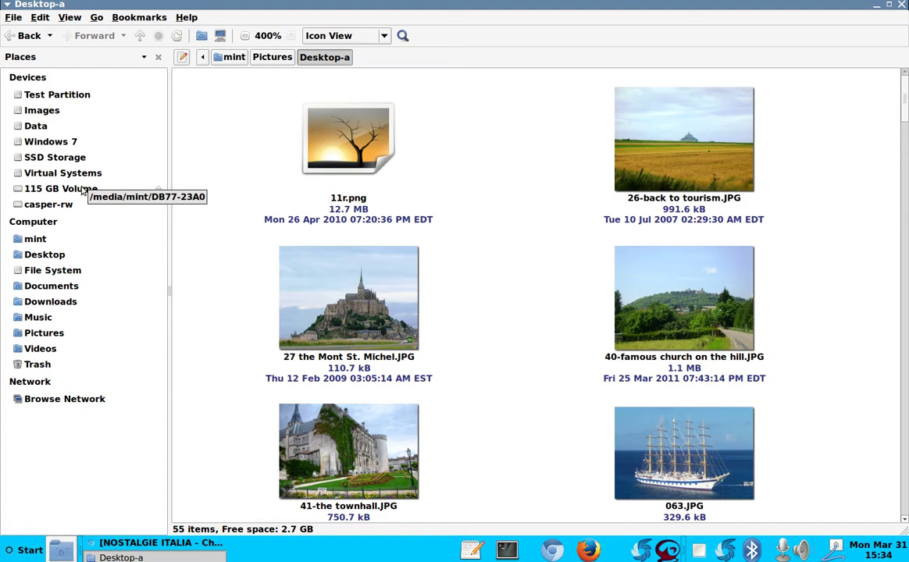
Play Fireplace.wmv from the sdVideos/Fireplace folder on the 115 GB Volume, then close the video player
{"action": "left_click", "coordinate": [82, 190]}
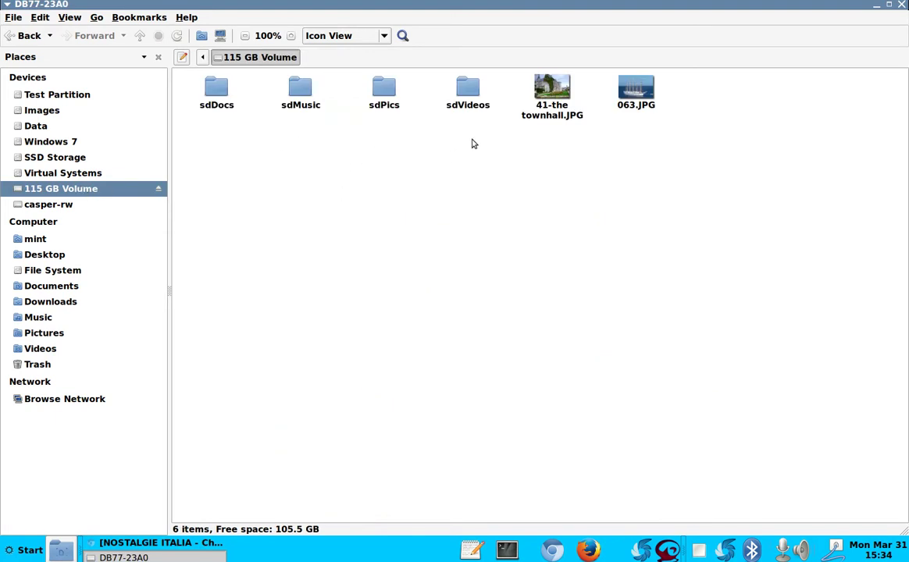
{"action": "left_click", "coordinate": [463, 94]}
{"action": "double_click", "coordinate": [464, 93]}
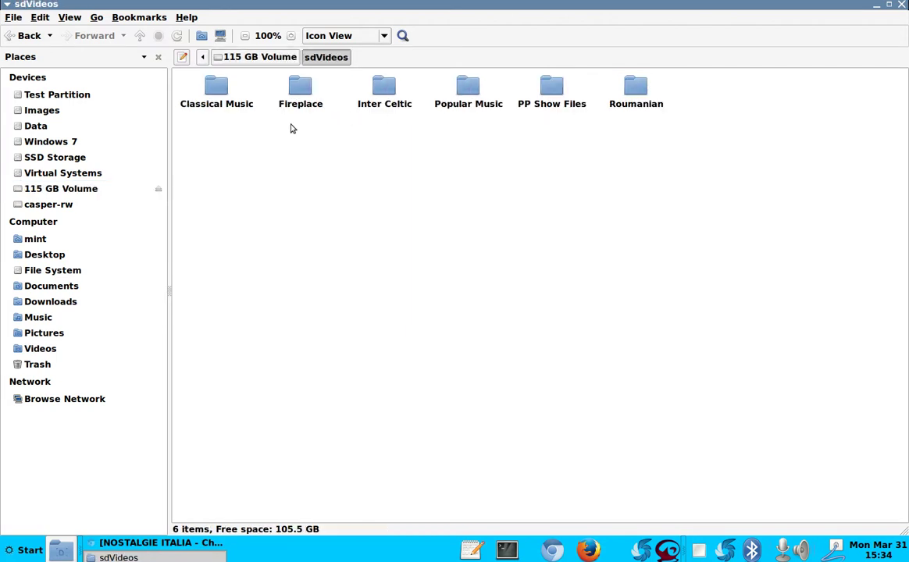
{"action": "left_click", "coordinate": [297, 93]}
{"action": "double_click", "coordinate": [297, 94]}
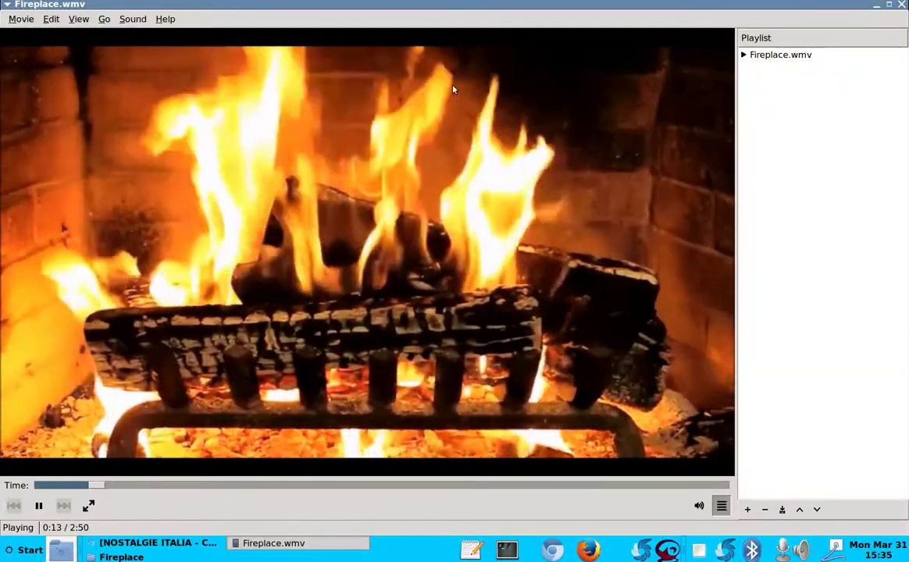
{"action": "left_click", "coordinate": [901, 6]}
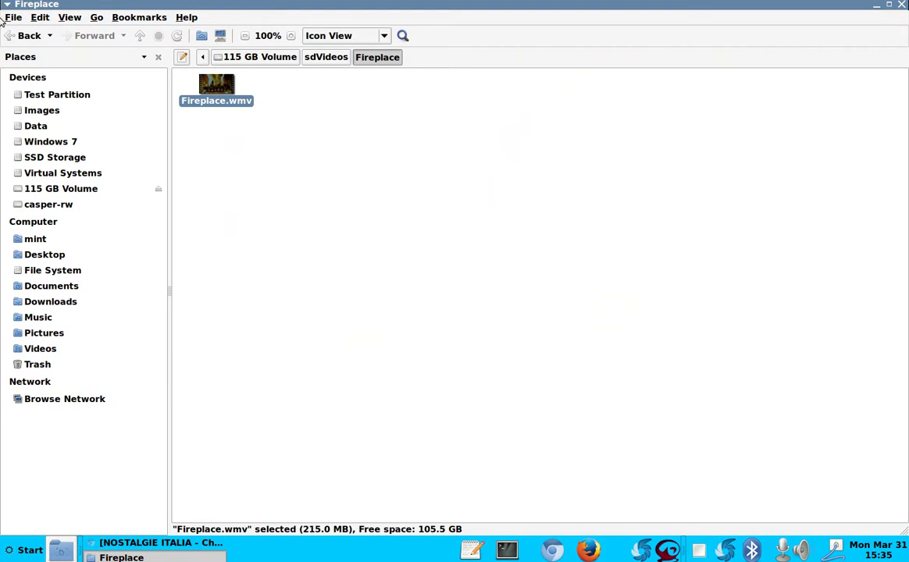
Go back to the 115 GB Volume's root and view the presentations in sdDocs/Powerpoint Docs/PP Shows
{"action": "left_click", "coordinate": [25, 35]}
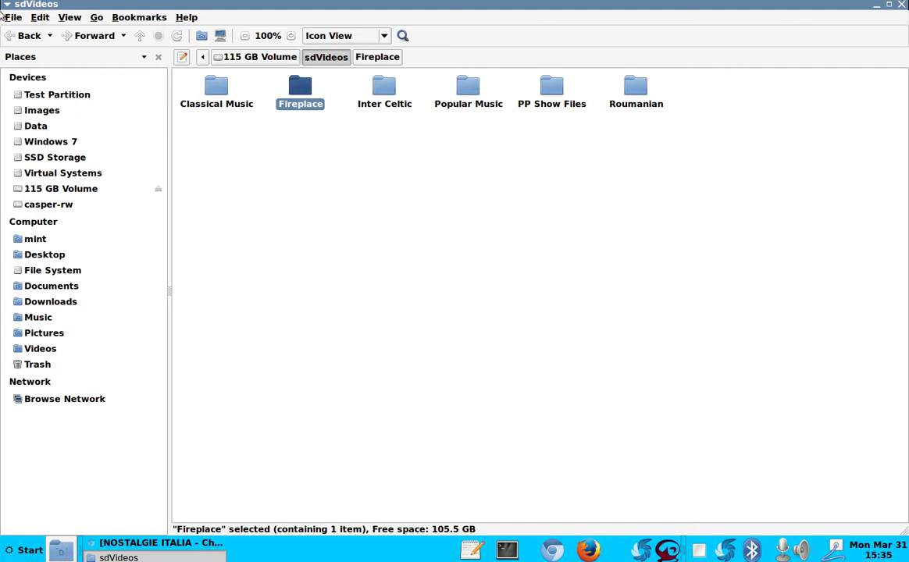
{"action": "left_click", "coordinate": [14, 37]}
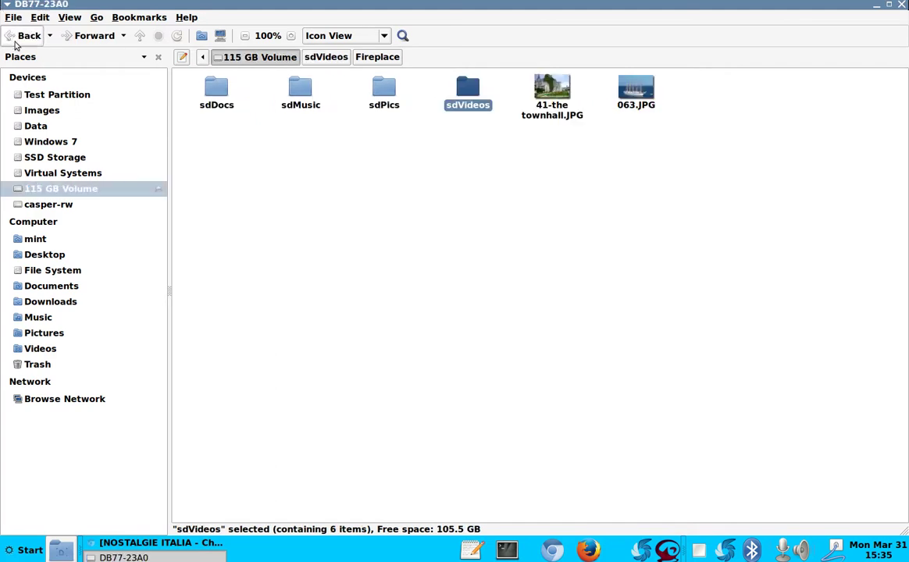
{"action": "double_click", "coordinate": [216, 92]}
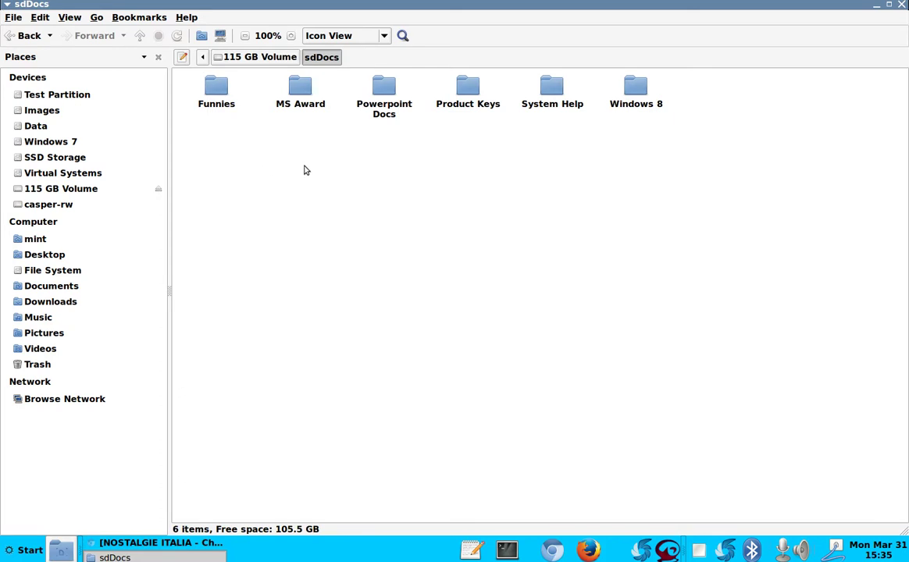
{"action": "double_click", "coordinate": [384, 88]}
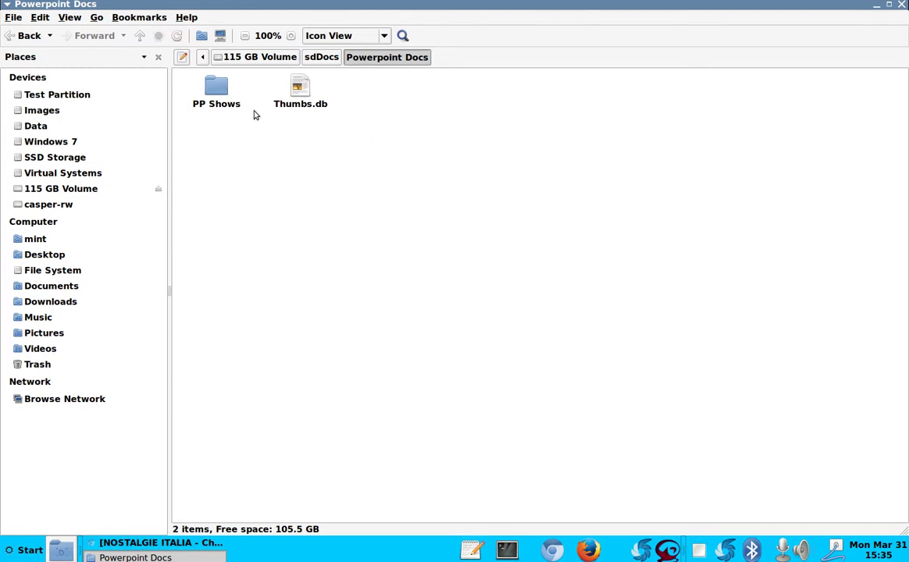
{"action": "left_click", "coordinate": [218, 87]}
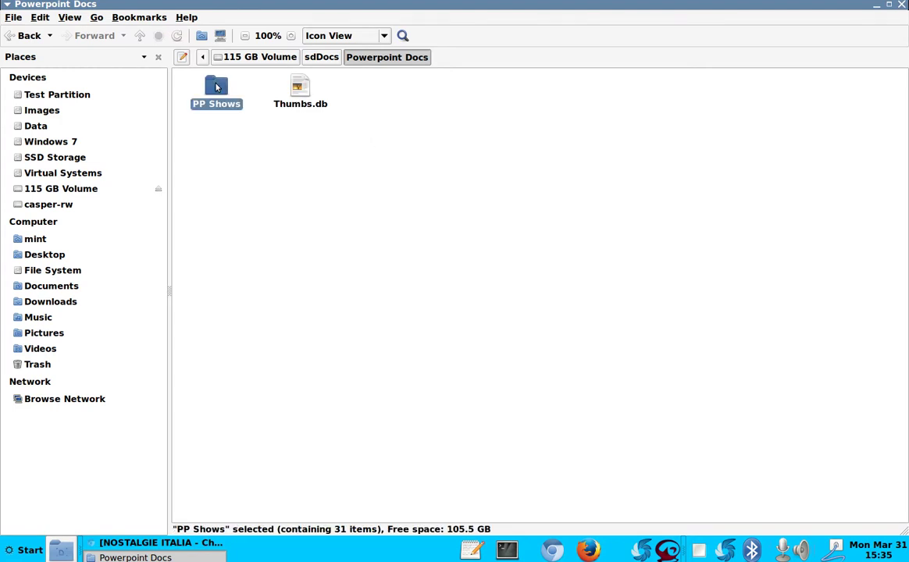
{"action": "double_click", "coordinate": [218, 88]}
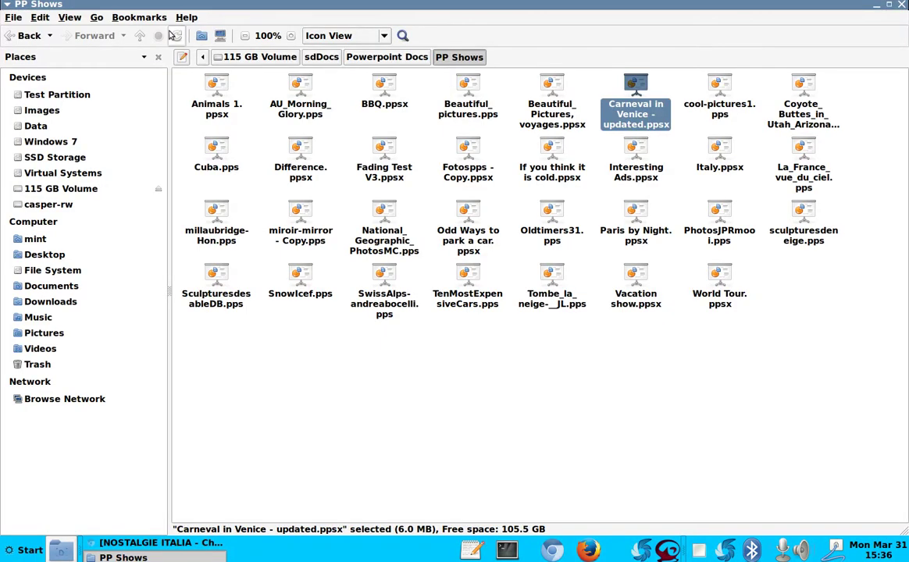
Return to the root of the 115 GB Volume, view the sdVideos folder's properties and close them
{"action": "left_click", "coordinate": [13, 37]}
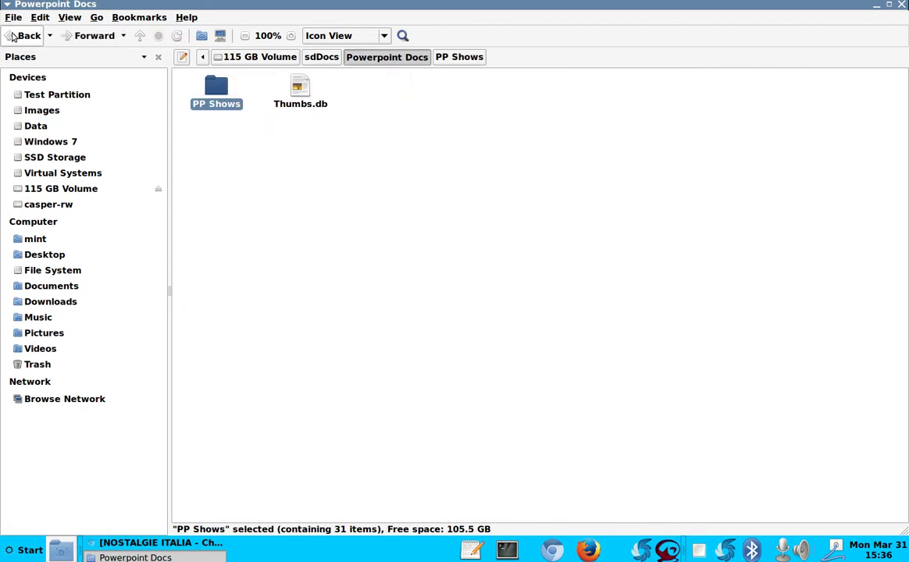
{"action": "left_click", "coordinate": [13, 37]}
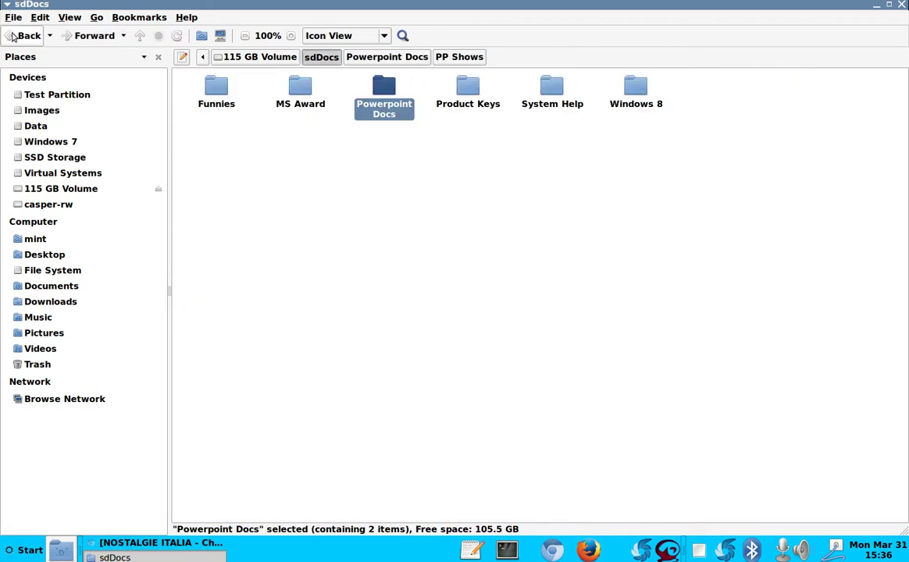
{"action": "left_click", "coordinate": [13, 37]}
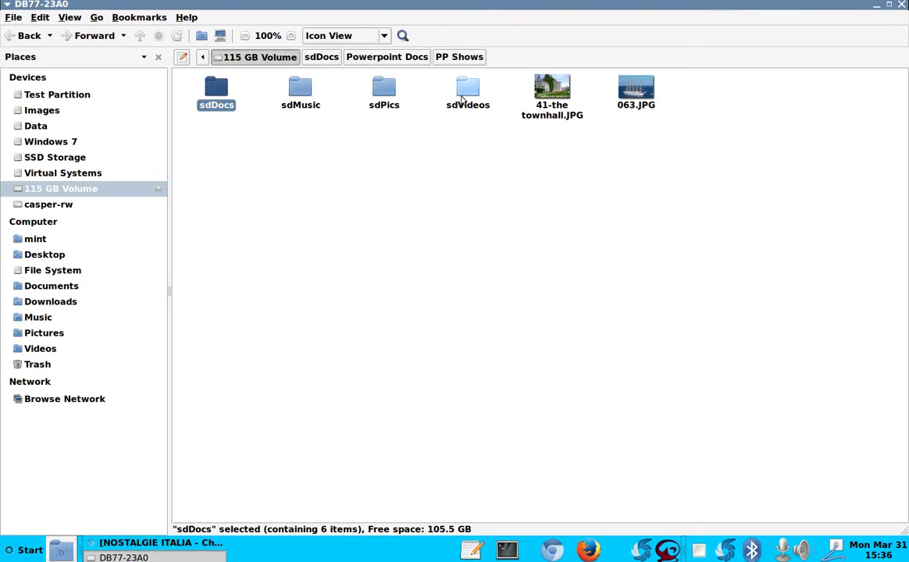
{"action": "right_click", "coordinate": [463, 93]}
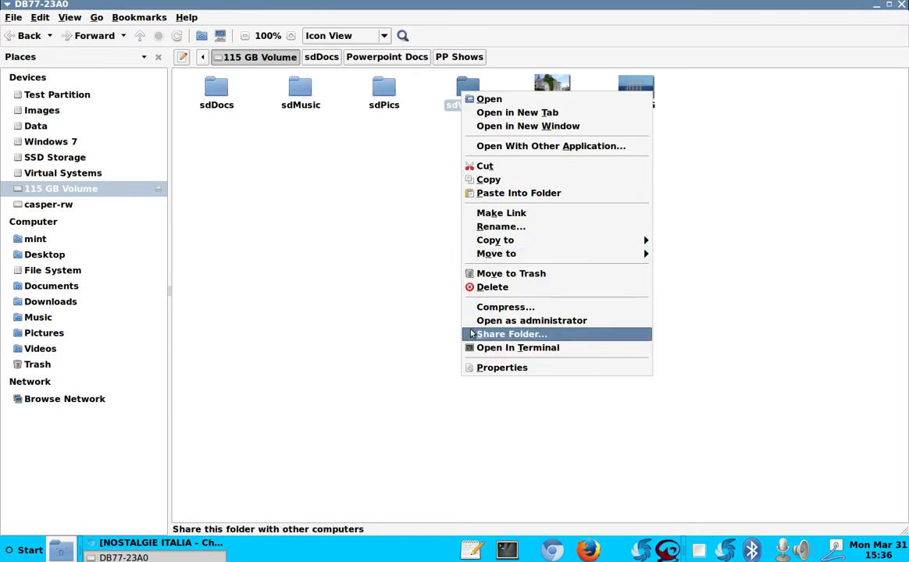
{"action": "left_click", "coordinate": [470, 367]}
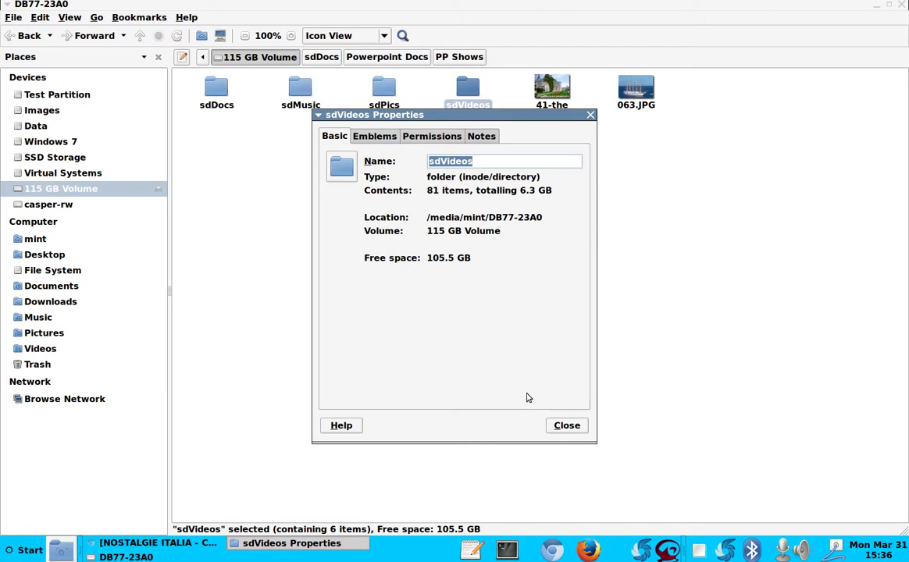
{"action": "left_click", "coordinate": [567, 428]}
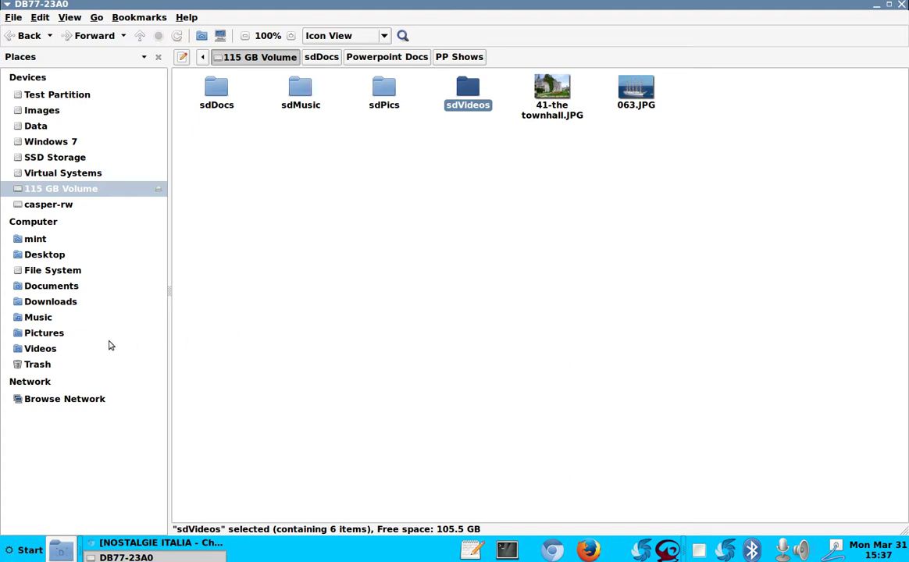
Open the home Pictures folder and view its properties
{"action": "left_click", "coordinate": [67, 335]}
{"action": "right_click", "coordinate": [342, 326]}
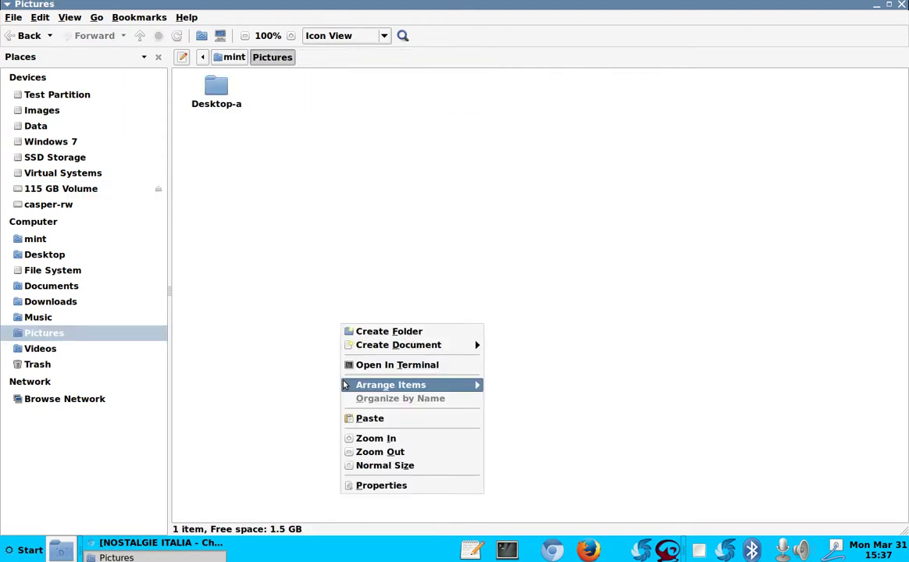
{"action": "left_click", "coordinate": [364, 486]}
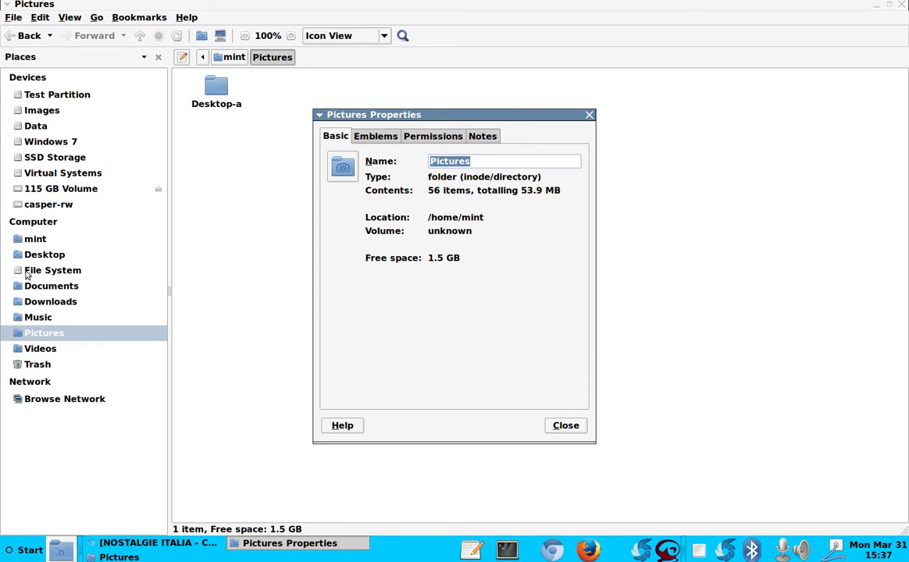
View the properties of the Downloads folder, then close both properties dialogs and the file manager
{"action": "left_click", "coordinate": [33, 304]}
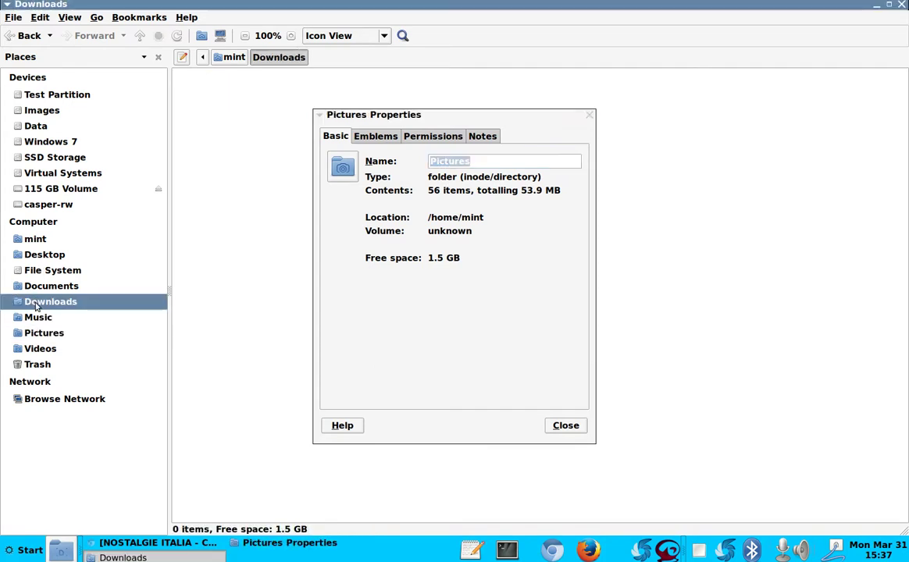
{"action": "right_click", "coordinate": [222, 341]}
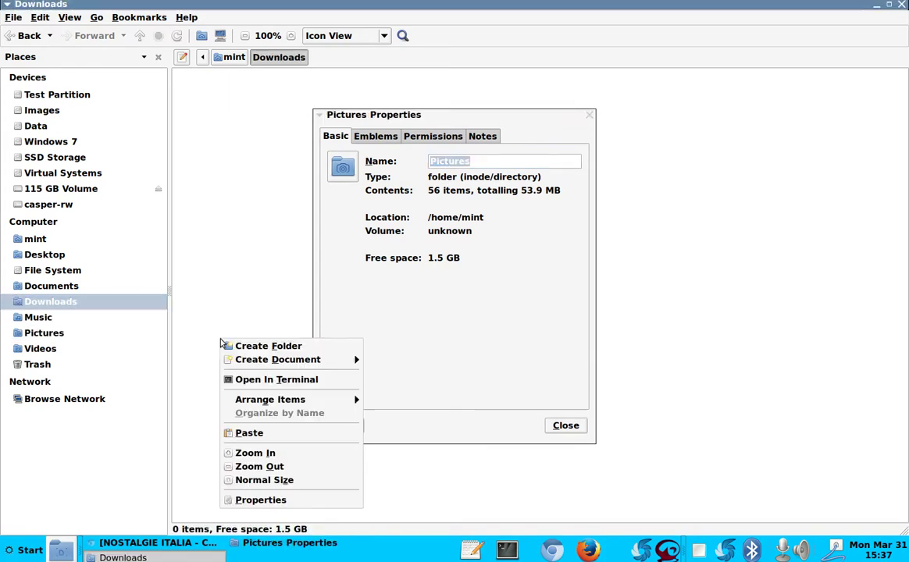
{"action": "left_click", "coordinate": [238, 501]}
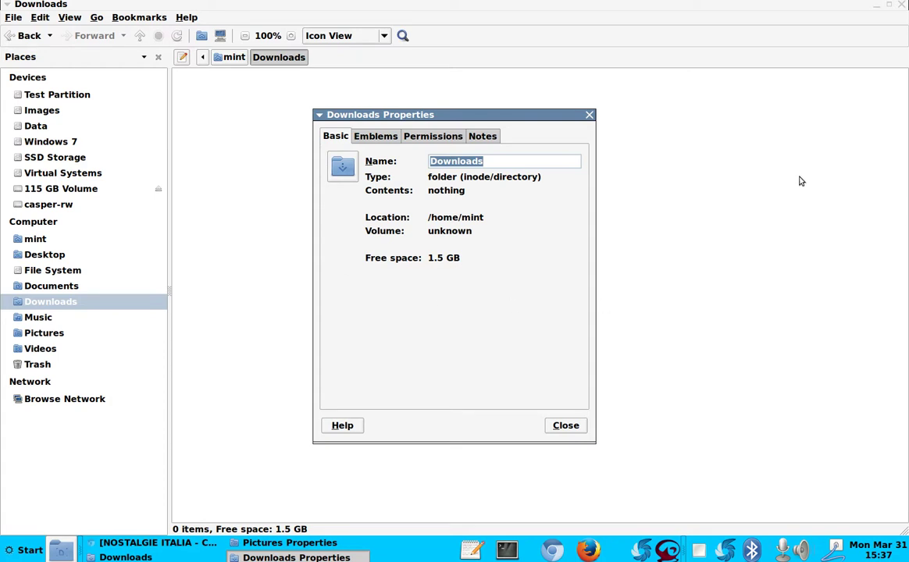
{"action": "left_click", "coordinate": [559, 425]}
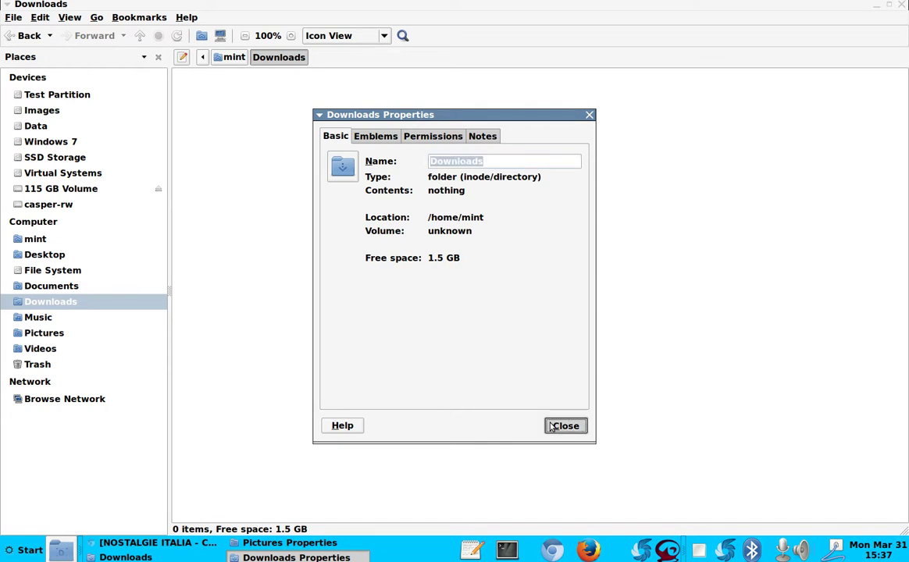
{"action": "left_click", "coordinate": [902, 6]}
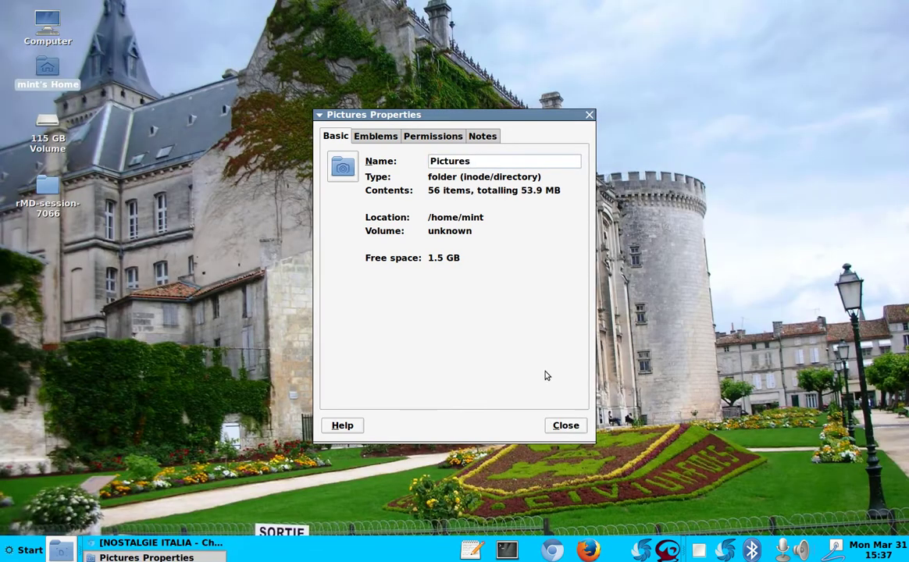
{"action": "left_click", "coordinate": [564, 425]}
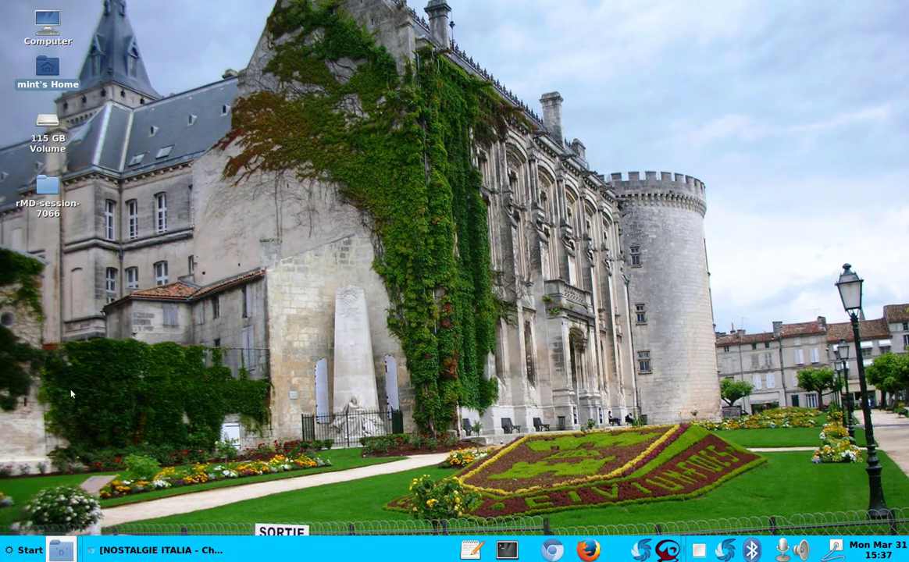
View the computer's drives in the file manager and open the Test Partition
{"action": "left_click", "coordinate": [9, 551]}
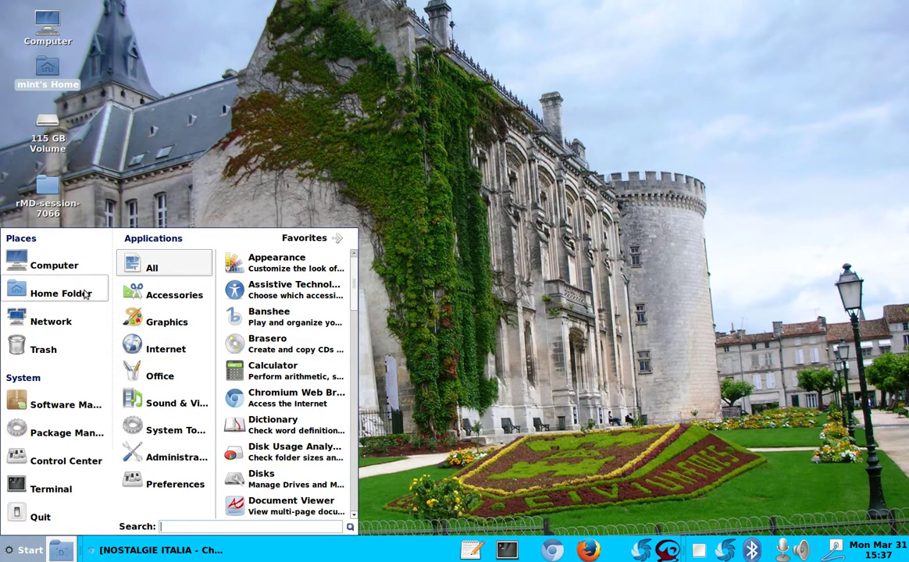
{"action": "left_click", "coordinate": [76, 264]}
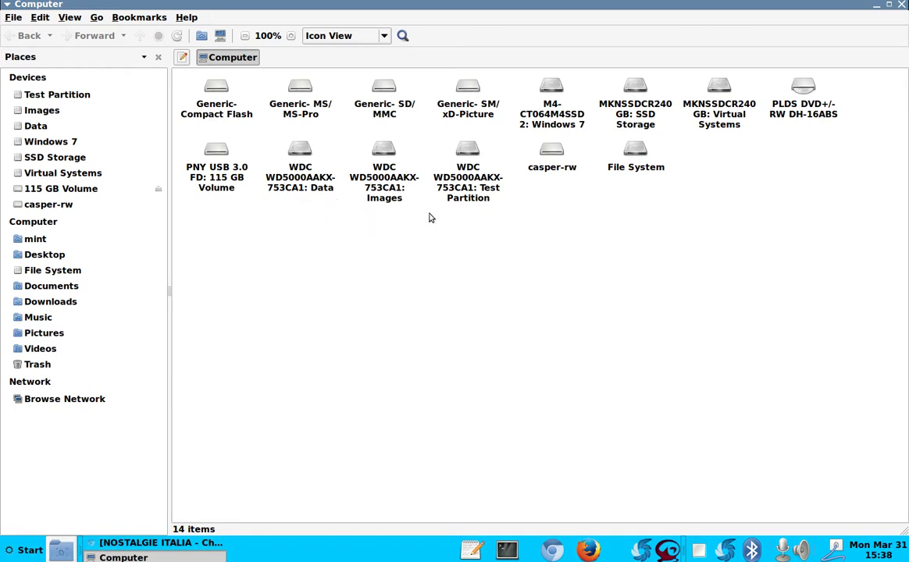
{"action": "double_click", "coordinate": [438, 145]}
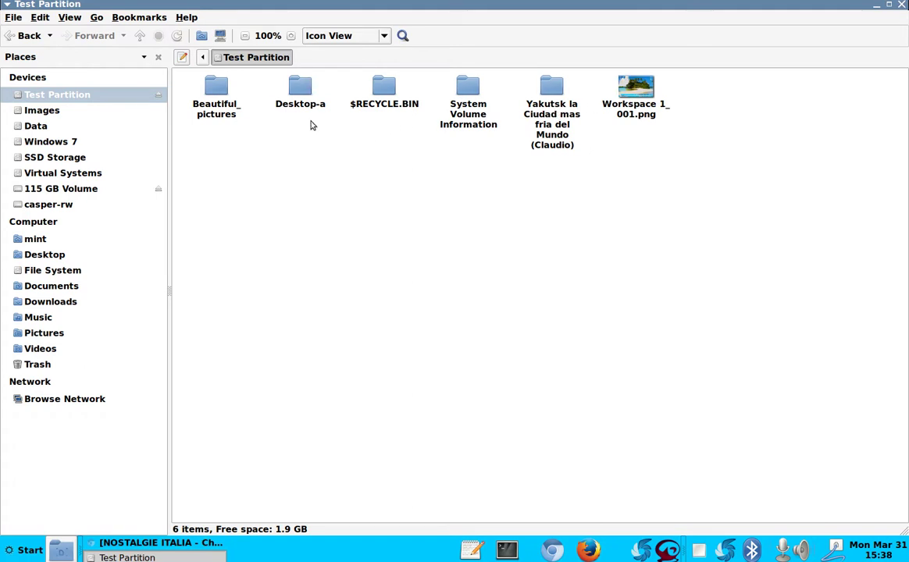
Copy the Beautiful_pictures folder from the Test Partition into the root of the 115 GB Volume
{"action": "left_click", "coordinate": [211, 96]}
{"action": "right_click", "coordinate": [210, 96]}
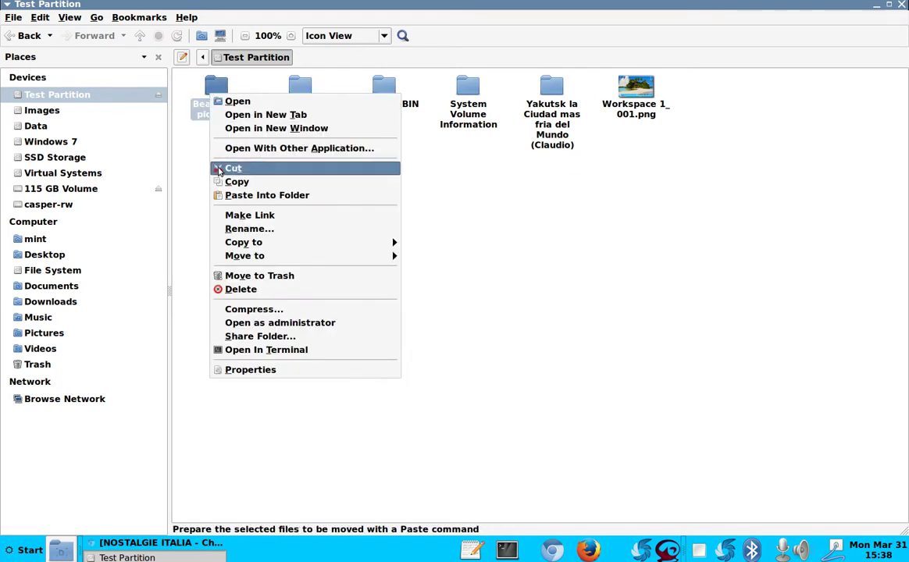
{"action": "left_click", "coordinate": [237, 182]}
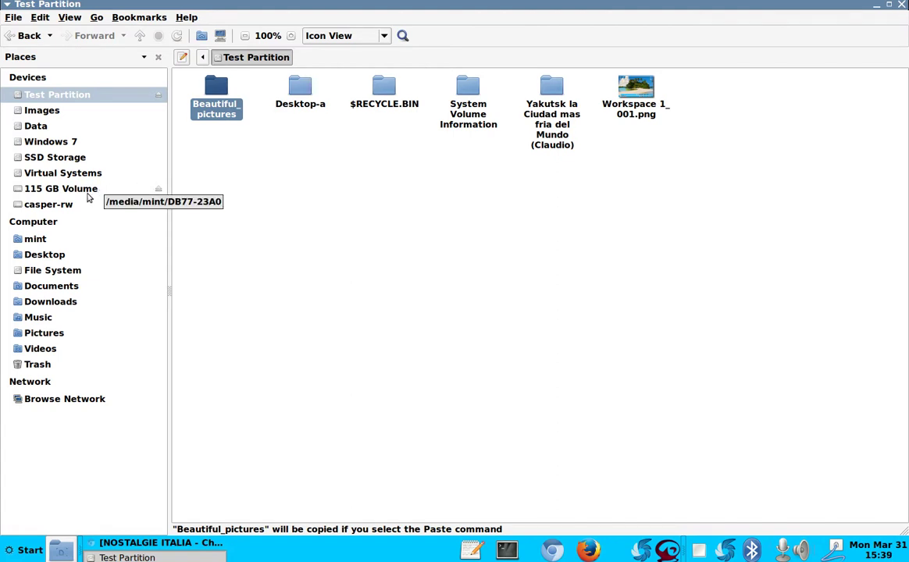
{"action": "left_click", "coordinate": [93, 196]}
{"action": "right_click", "coordinate": [412, 222]}
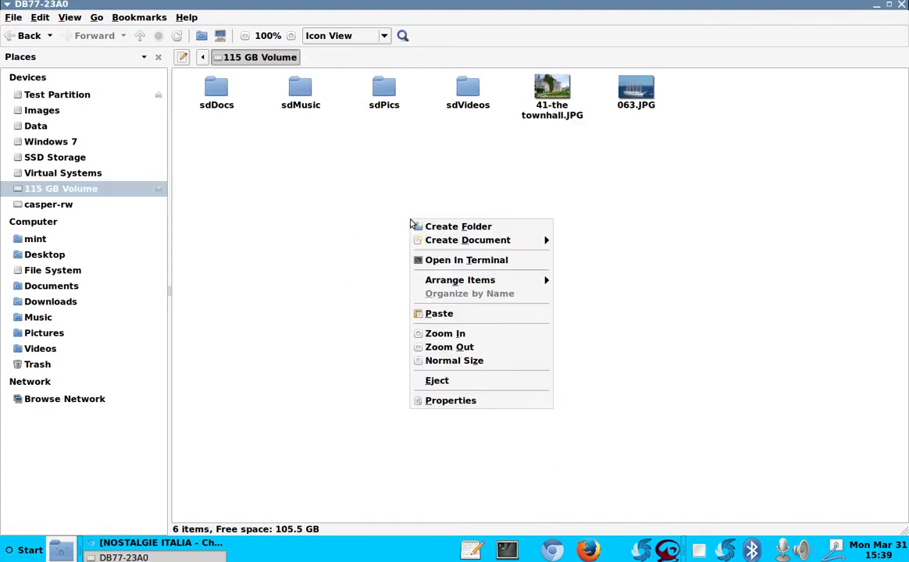
{"action": "mouse_move", "coordinate": [414, 280]}
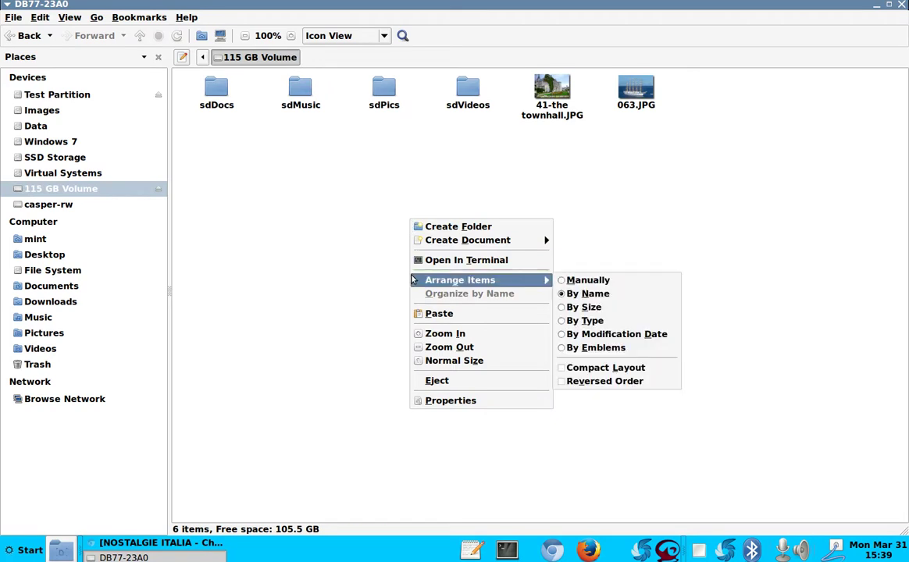
{"action": "left_click", "coordinate": [428, 314]}
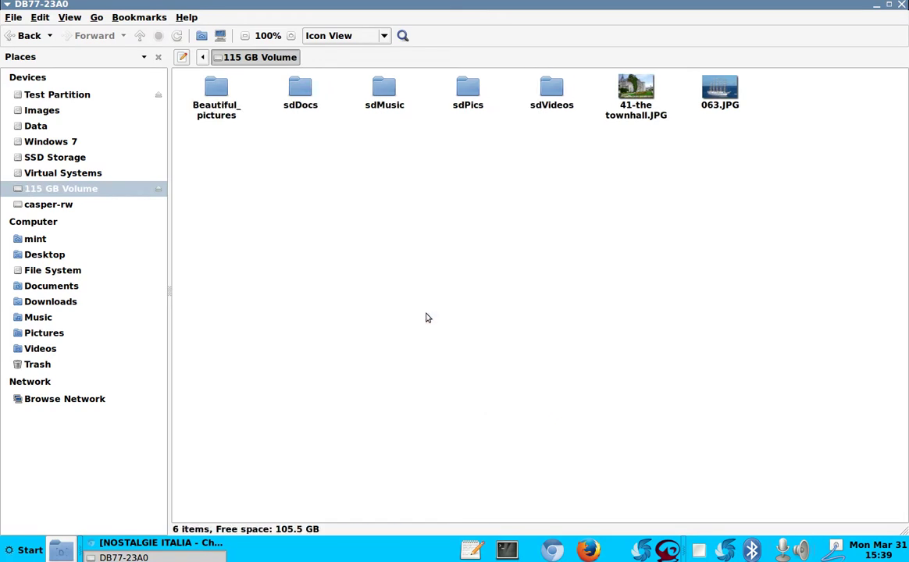
View the images in the copied Beautiful_pictures folder on the 115 GB Volume, then close the file manager
{"action": "left_click", "coordinate": [230, 110]}
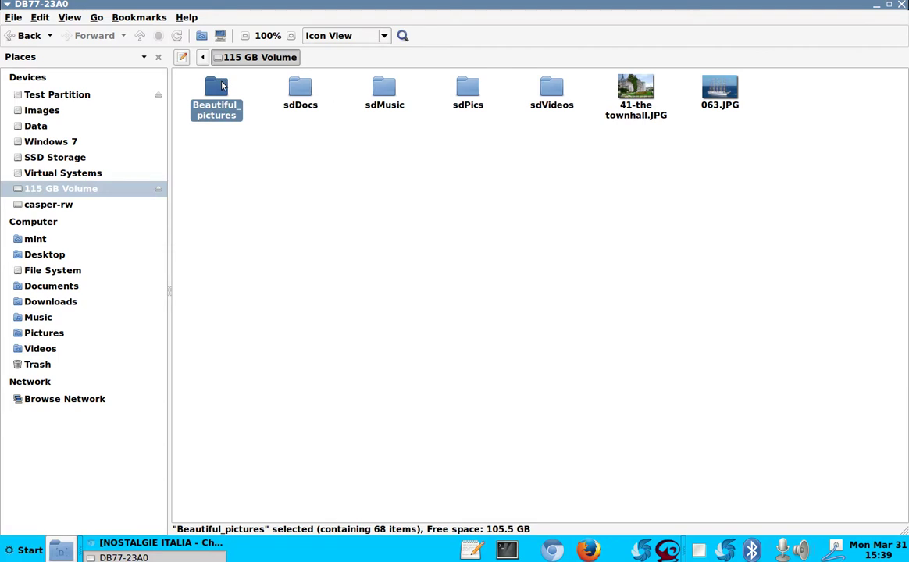
{"action": "double_click", "coordinate": [223, 90]}
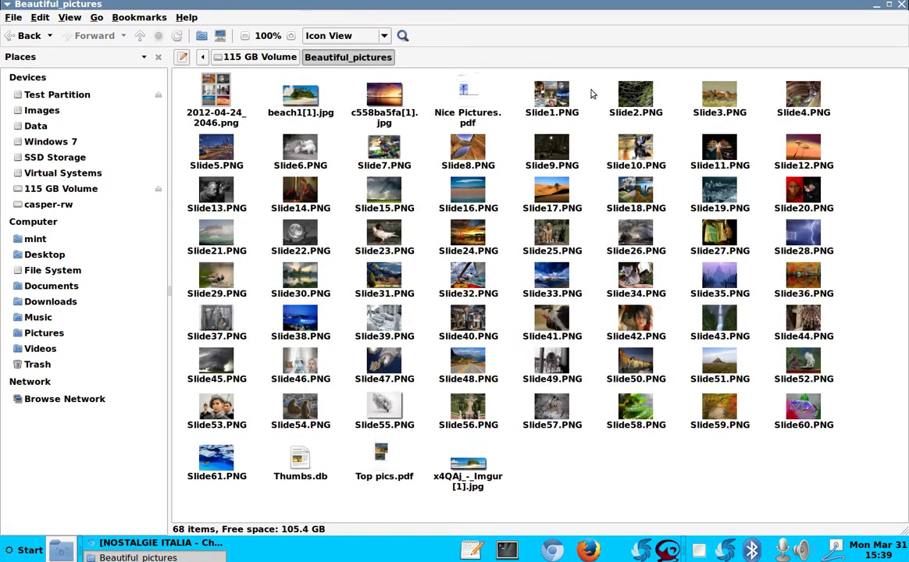
{"action": "left_click", "coordinate": [901, 5]}
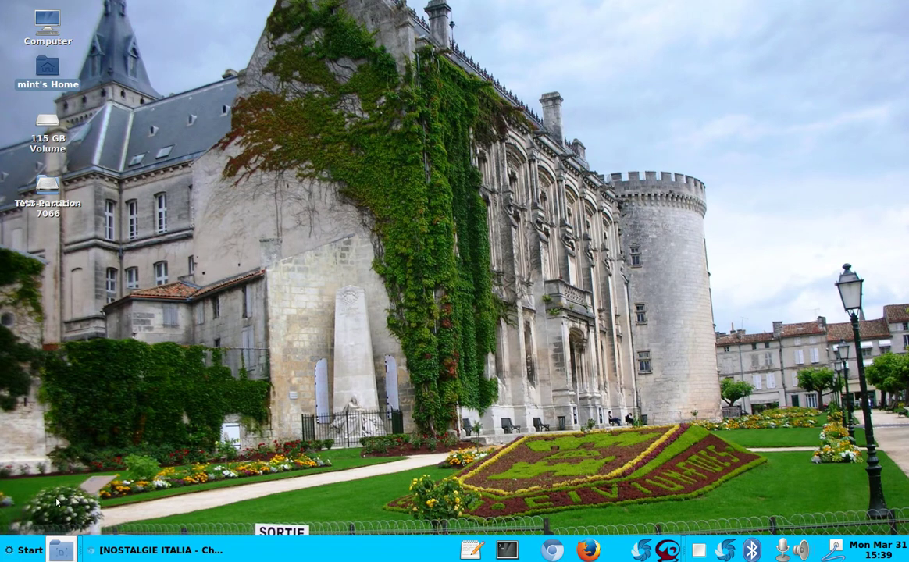
Look through the full list of installed applications and the Accessories, Graphics and Internet categories
{"action": "left_click", "coordinate": [19, 552]}
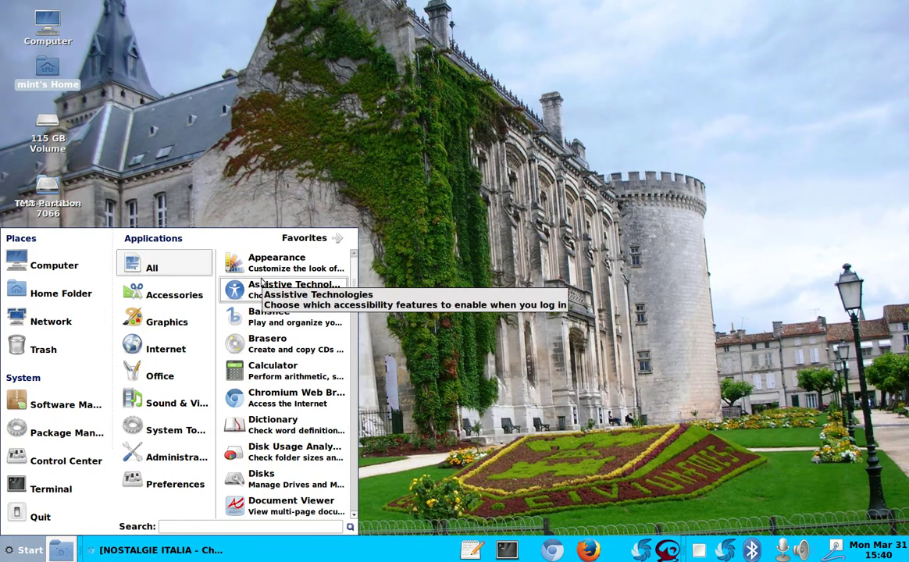
{"action": "scroll", "coordinate": [263, 283], "scroll_direction": "down", "scroll_amount": 10}
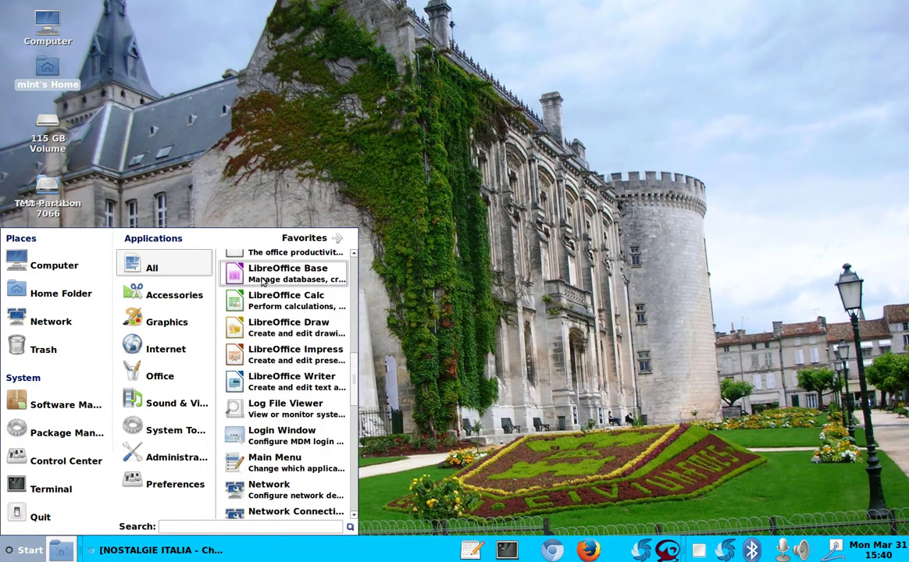
{"action": "scroll", "coordinate": [263, 283], "scroll_direction": "down", "scroll_amount": 8}
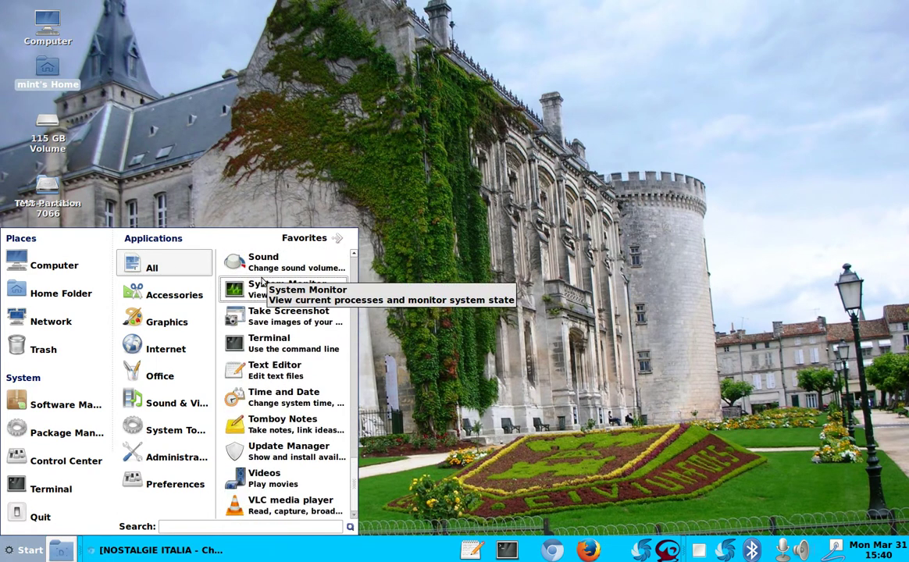
{"action": "scroll", "coordinate": [263, 283], "scroll_direction": "up", "scroll_amount": 10}
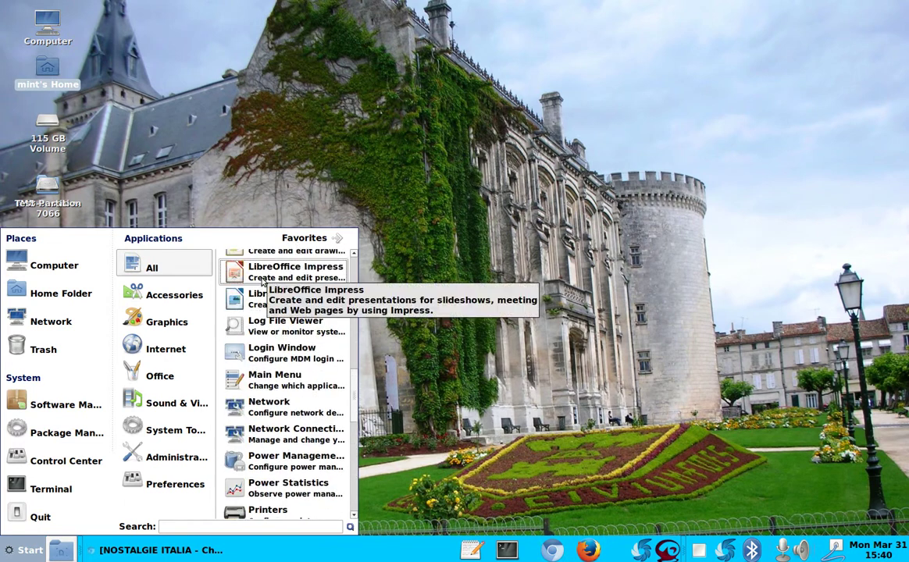
{"action": "scroll", "coordinate": [262, 283], "scroll_direction": "up", "scroll_amount": 4}
{"action": "scroll", "coordinate": [263, 283], "scroll_direction": "up", "scroll_amount": 12}
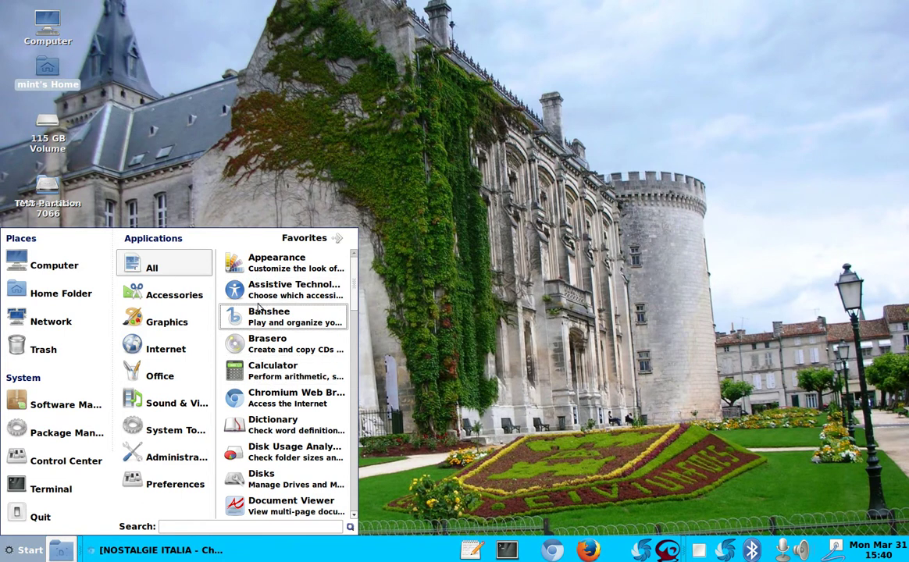
{"action": "mouse_move", "coordinate": [188, 298]}
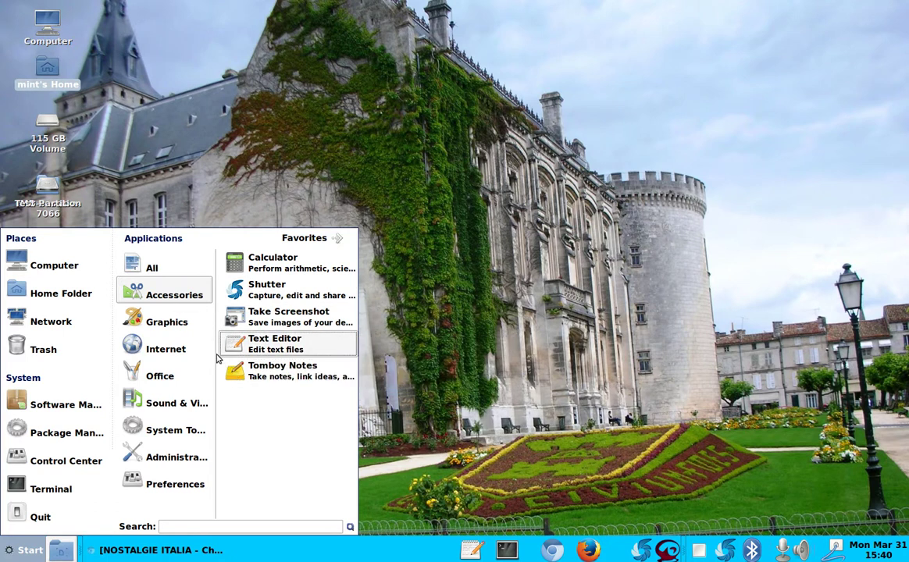
{"action": "mouse_move", "coordinate": [180, 326]}
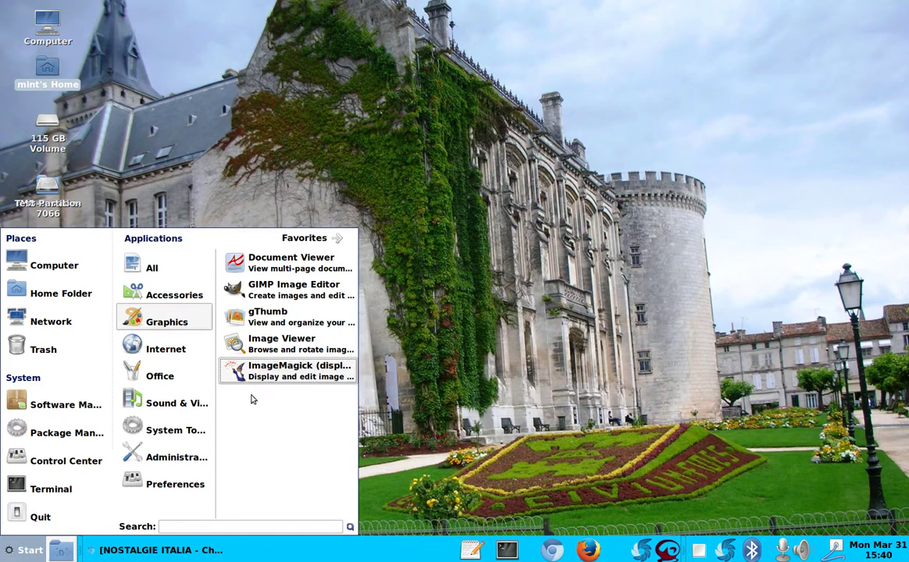
{"action": "left_click", "coordinate": [182, 345]}
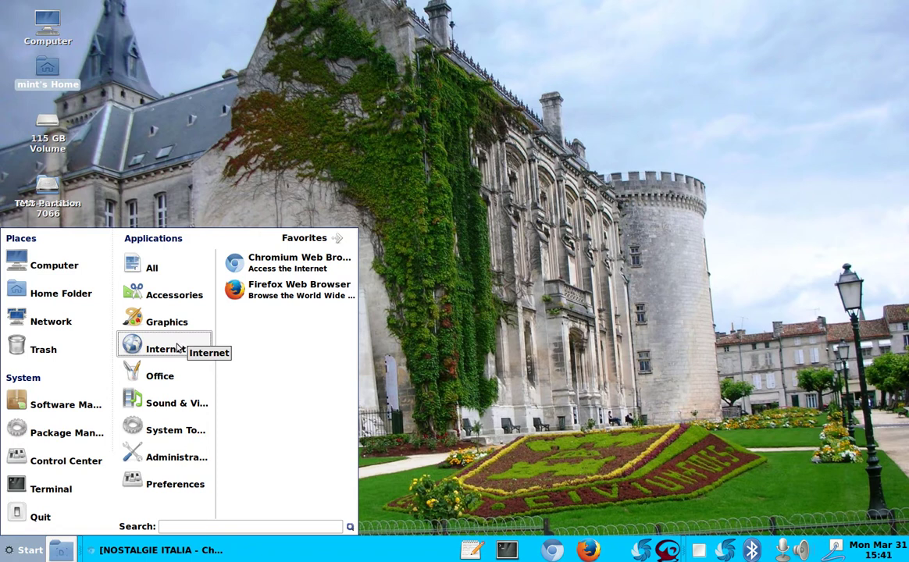
View the Office applications, launch LibreOffice Writer and close its blank document
{"action": "mouse_move", "coordinate": [157, 378]}
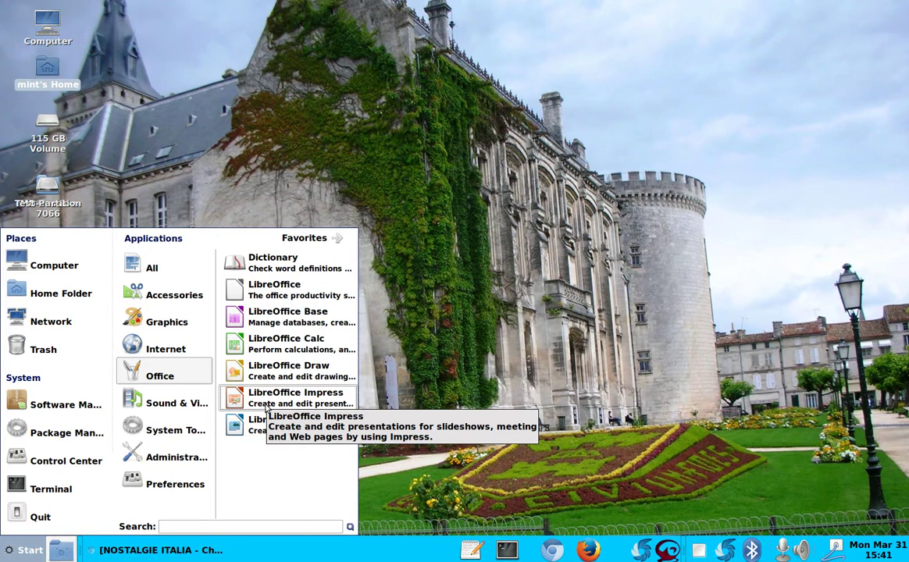
{"action": "left_click", "coordinate": [259, 424]}
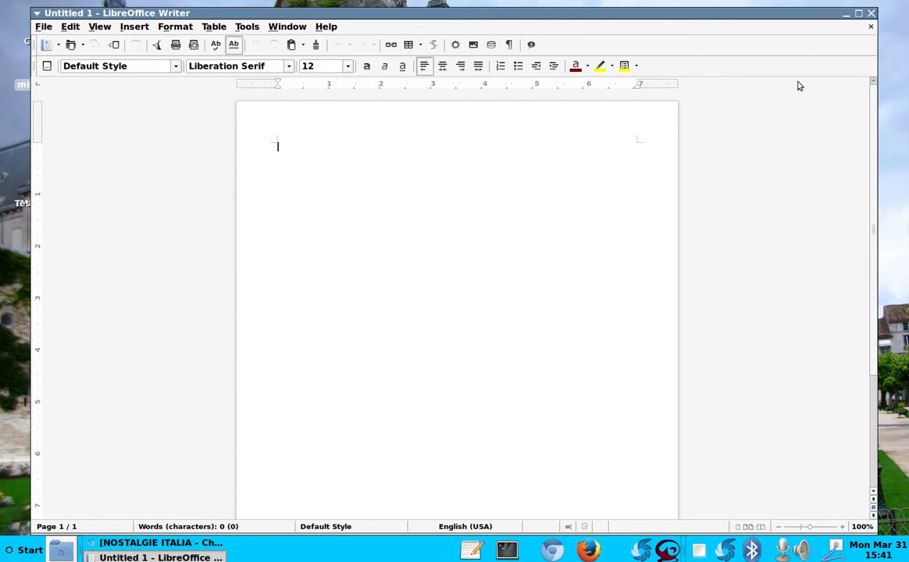
{"action": "left_click", "coordinate": [872, 14]}
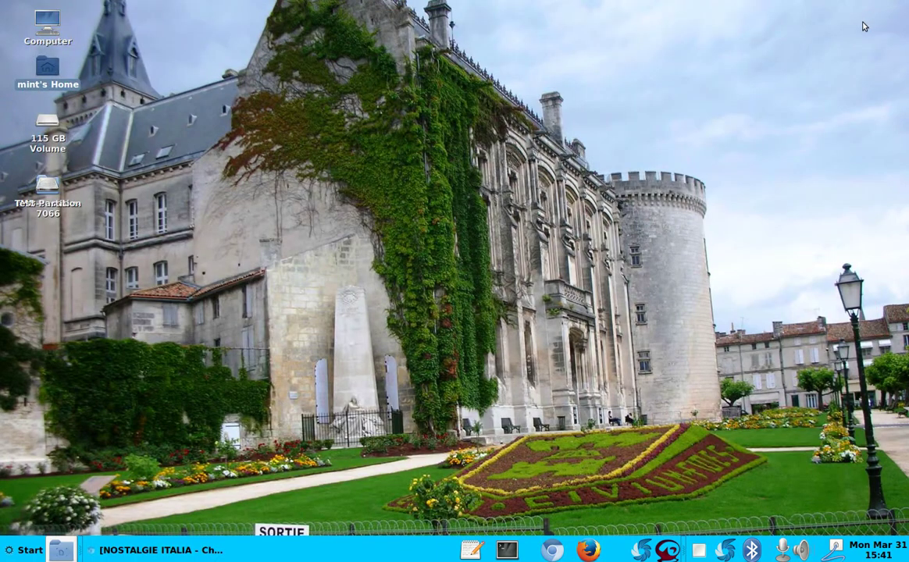
View the Sound & Video and System Tools applications, launch Disk Usage Analyzer and close it
{"action": "left_click", "coordinate": [15, 552]}
{"action": "mouse_move", "coordinate": [176, 399]}
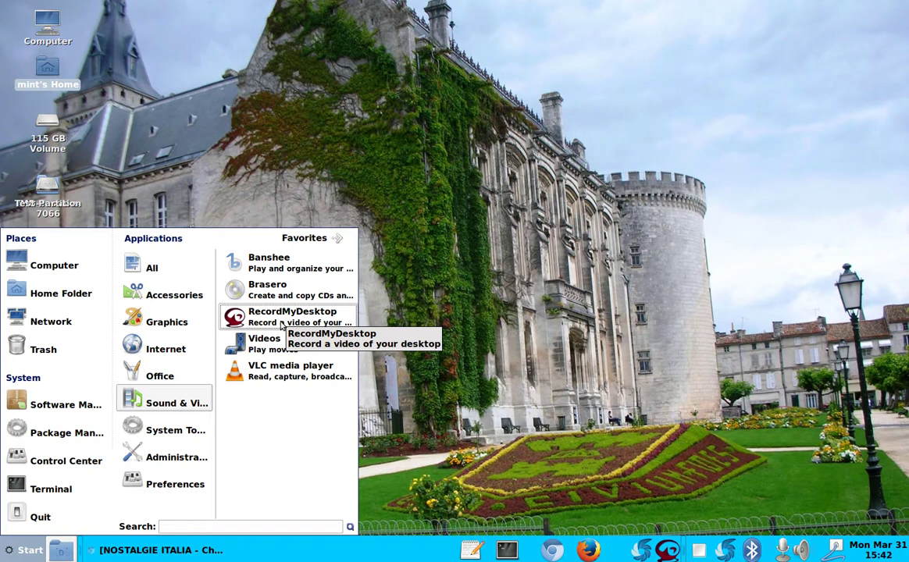
{"action": "mouse_move", "coordinate": [196, 426]}
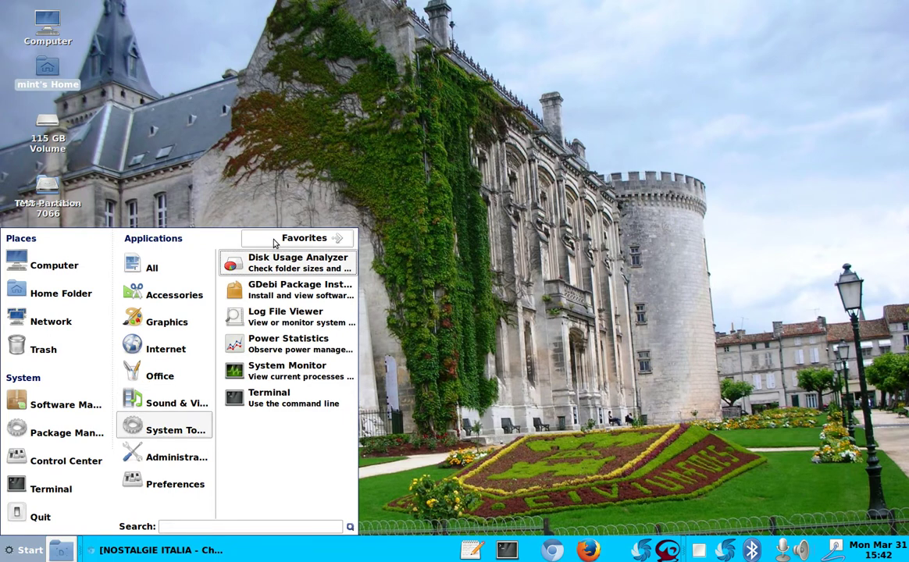
{"action": "left_click", "coordinate": [264, 263]}
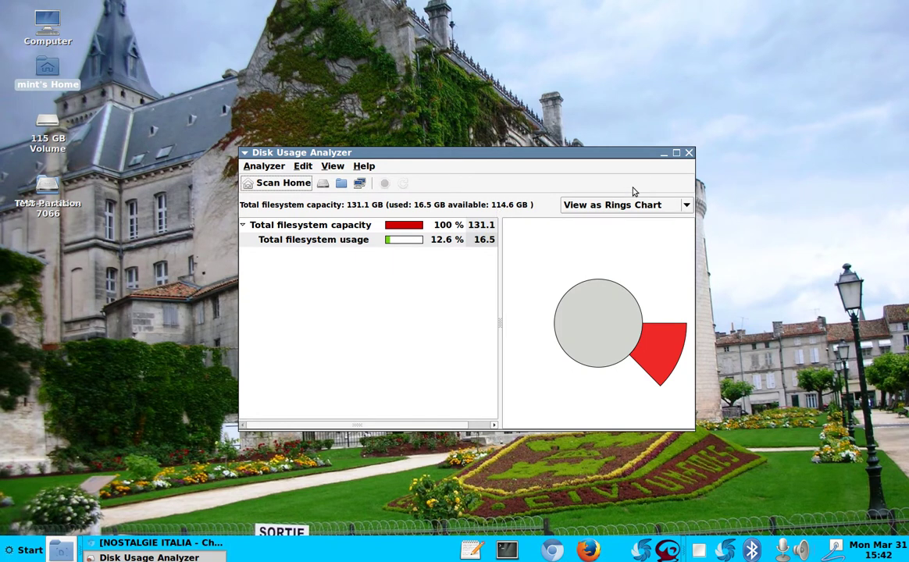
{"action": "left_click", "coordinate": [689, 153]}
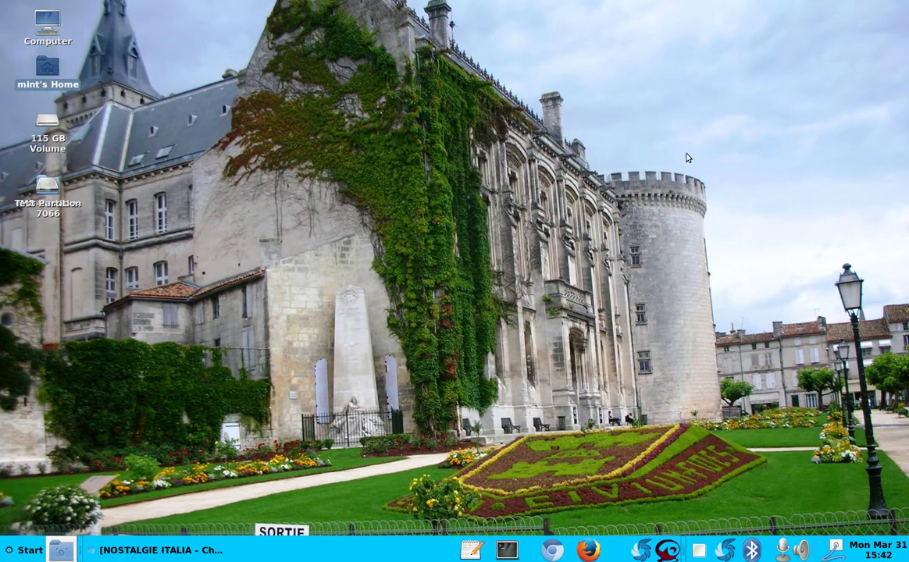
Launch System Monitor and review its resource usage, processes, system information and file systems
{"action": "left_click", "coordinate": [35, 555]}
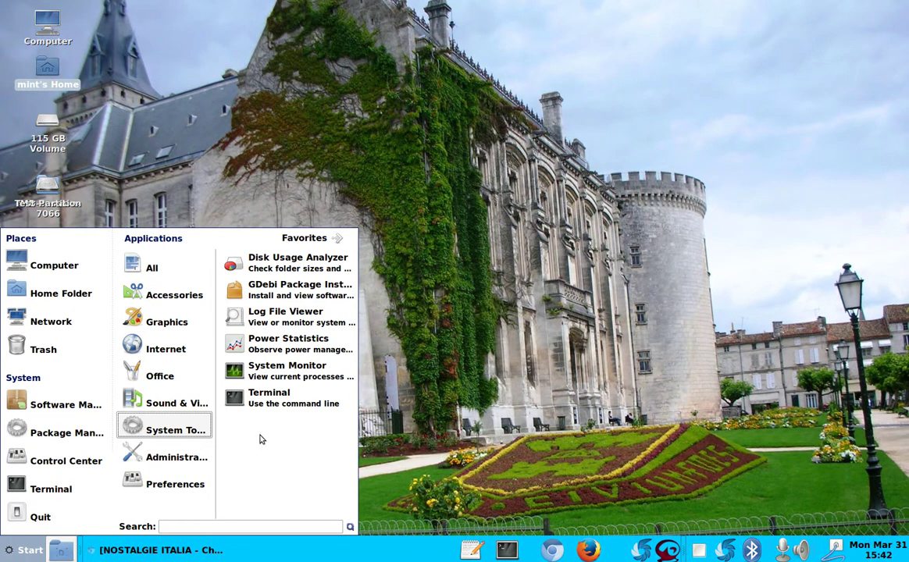
{"action": "left_click", "coordinate": [277, 373]}
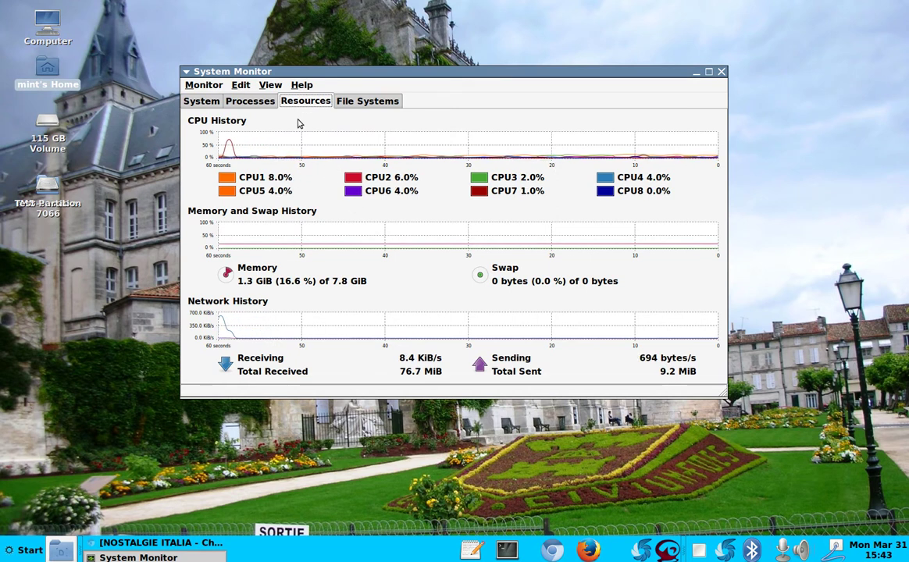
{"action": "left_click", "coordinate": [256, 108]}
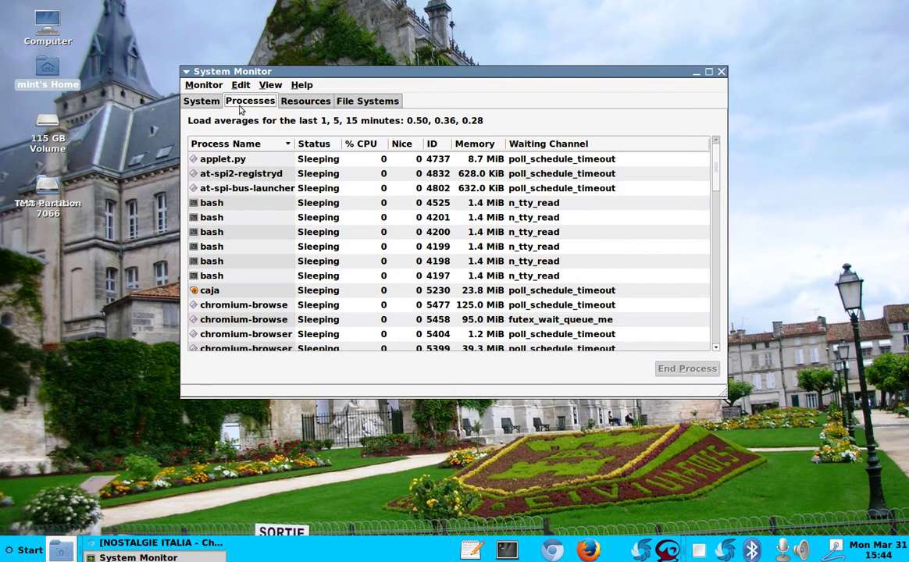
{"action": "left_click", "coordinate": [213, 104]}
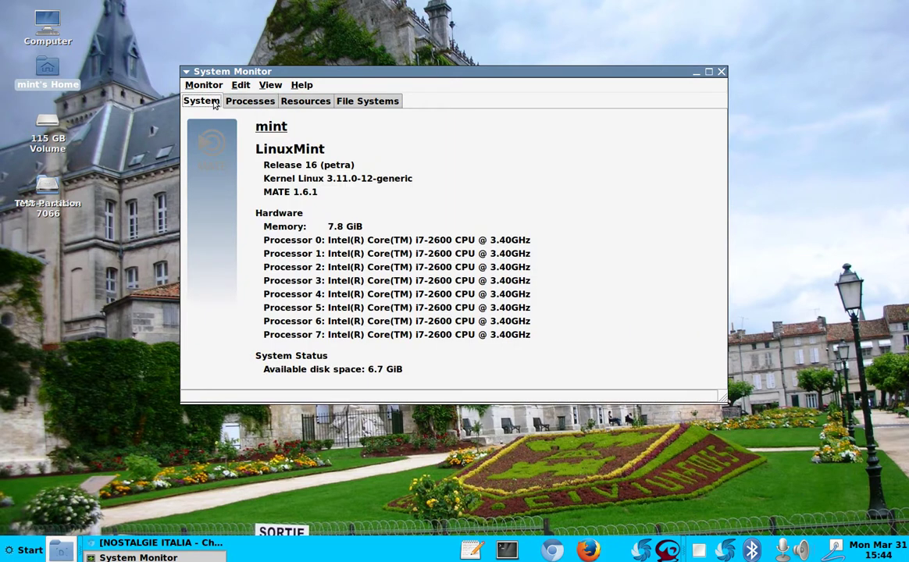
{"action": "left_click", "coordinate": [359, 106]}
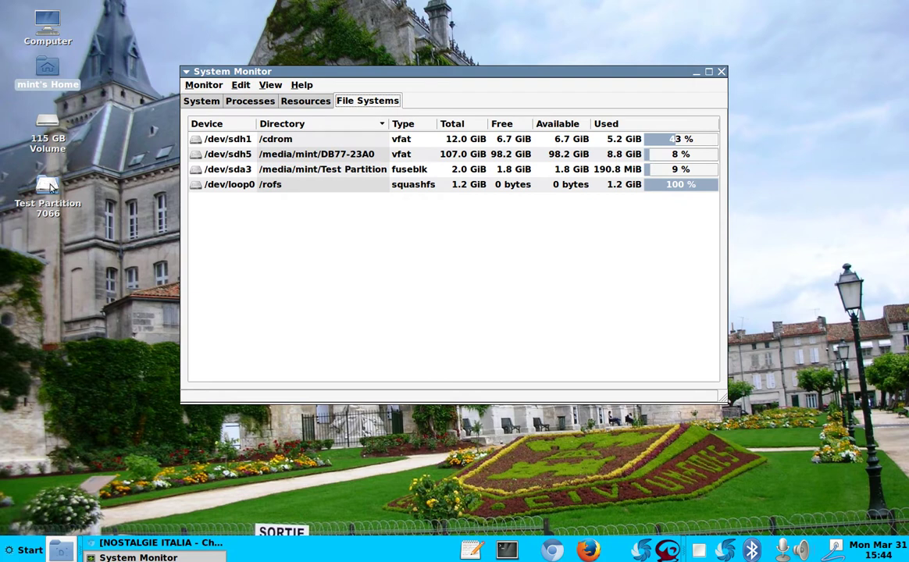
Unmount the Test Partition from the desktop, then close System Monitor
{"action": "right_click", "coordinate": [50, 188]}
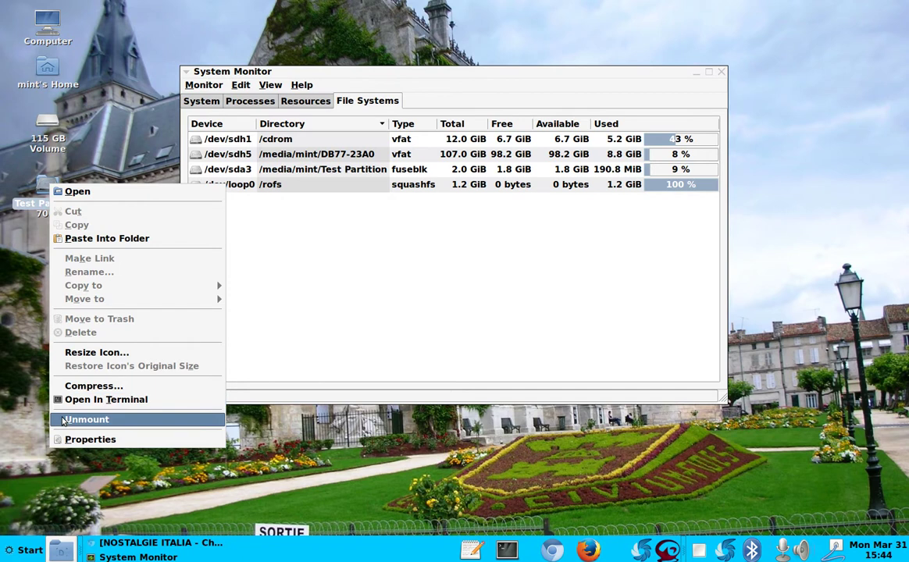
{"action": "left_click", "coordinate": [64, 420]}
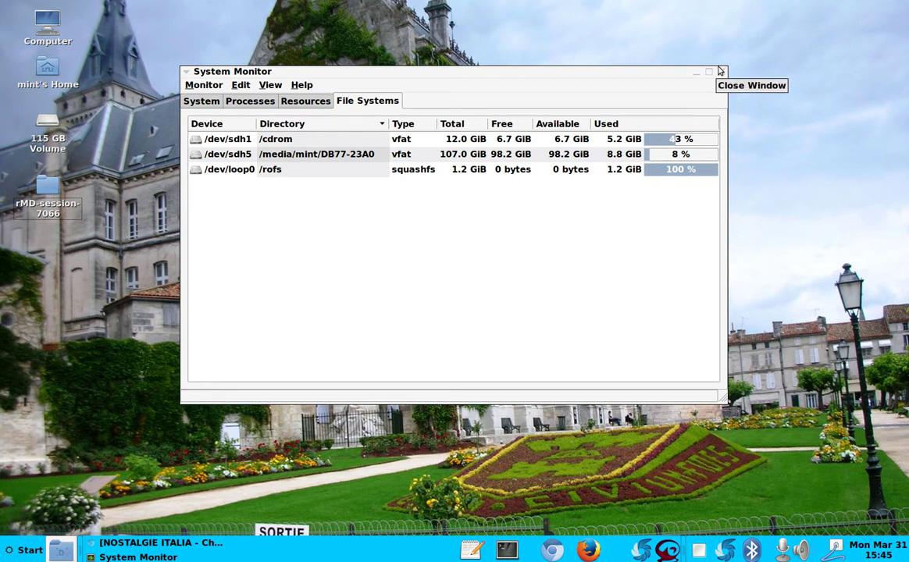
{"action": "left_click", "coordinate": [720, 71]}
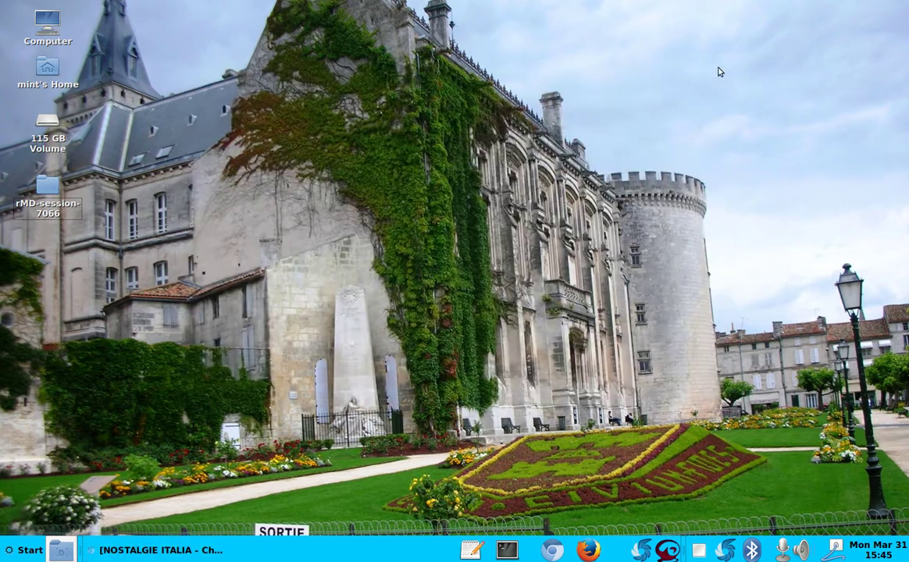
Look through the Administration and Preferences applications, then open the Main Menu editor and maximize its window
{"action": "left_click", "coordinate": [12, 551]}
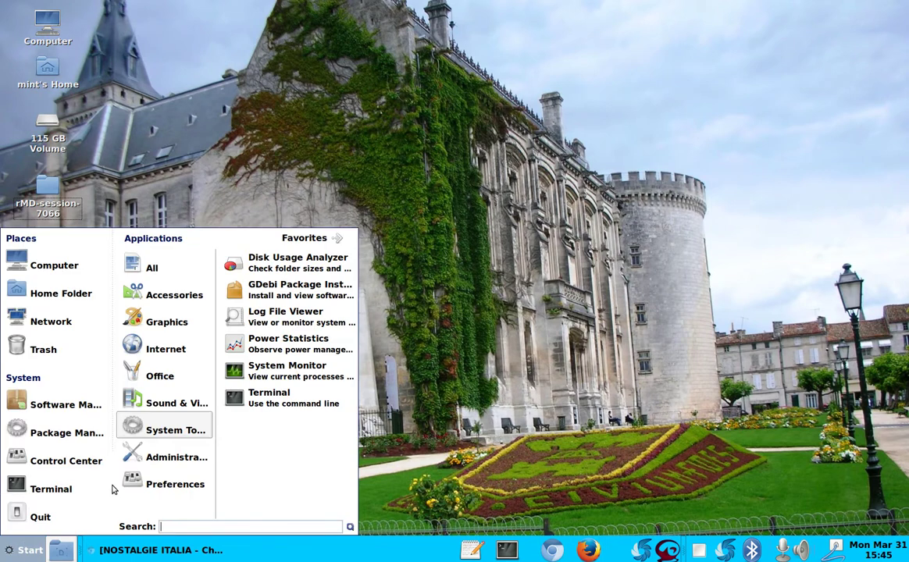
{"action": "mouse_move", "coordinate": [145, 460]}
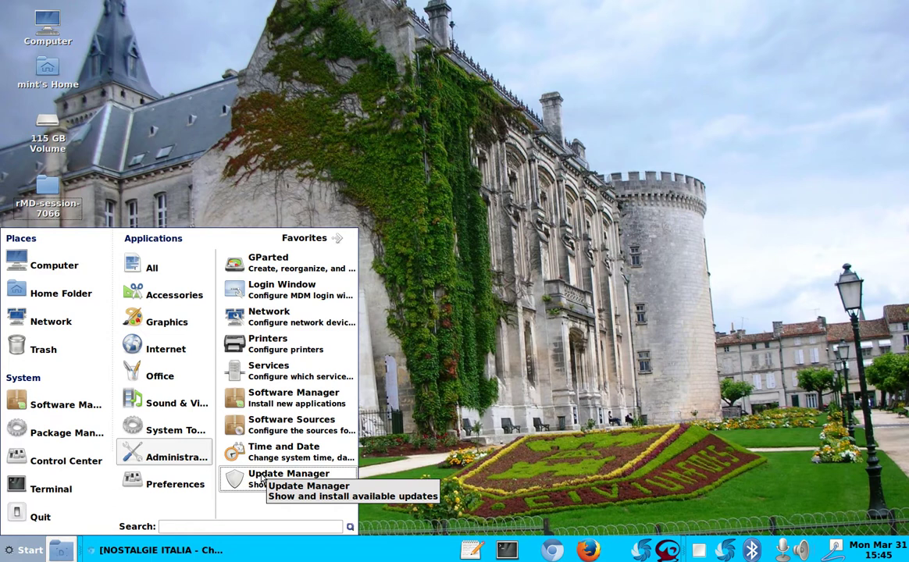
{"action": "mouse_move", "coordinate": [185, 486]}
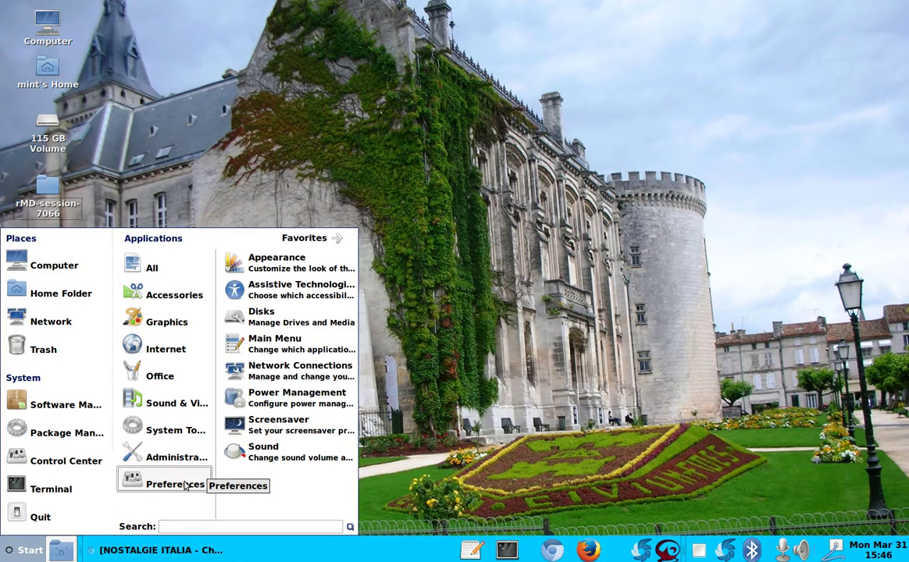
{"action": "left_click", "coordinate": [287, 343]}
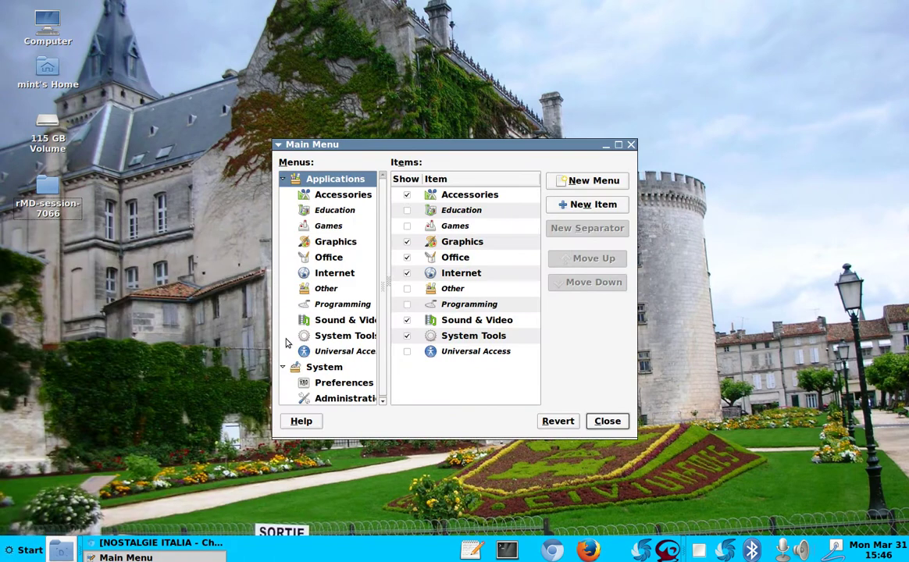
{"action": "left_click", "coordinate": [617, 145]}
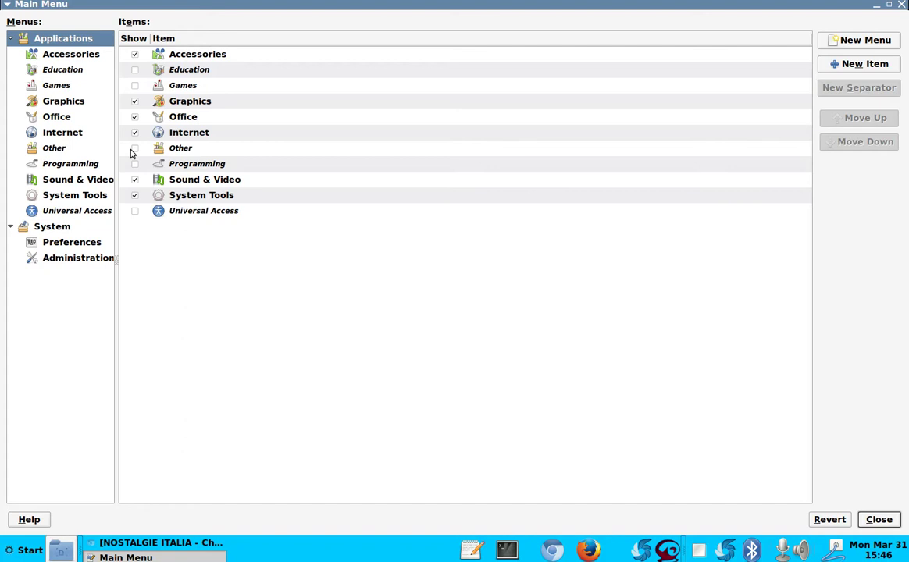
Examine which items are shown in the Applications, Accessories and Preferences menus, then close the Main Menu editor
{"action": "left_click", "coordinate": [135, 180]}
{"action": "left_click", "coordinate": [89, 60]}
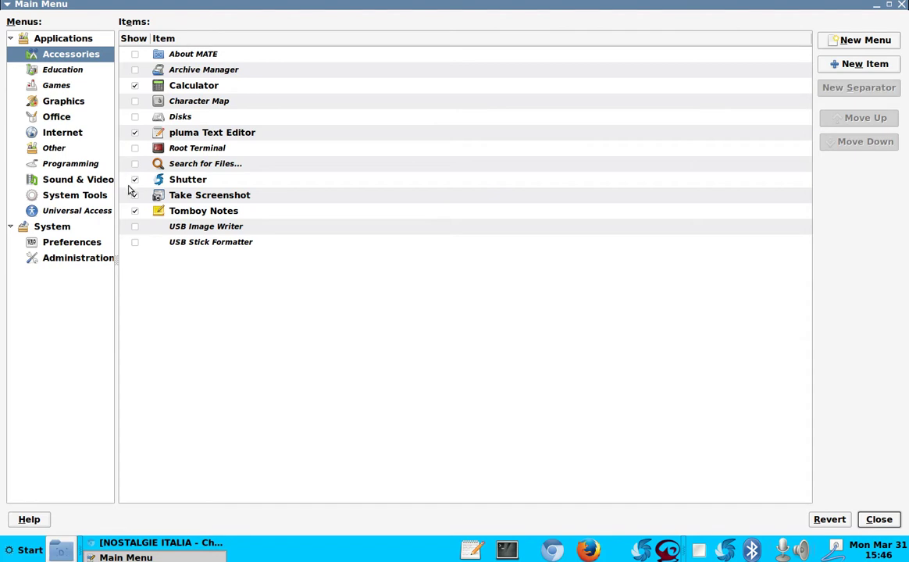
{"action": "left_click", "coordinate": [132, 211]}
{"action": "left_click", "coordinate": [62, 243]}
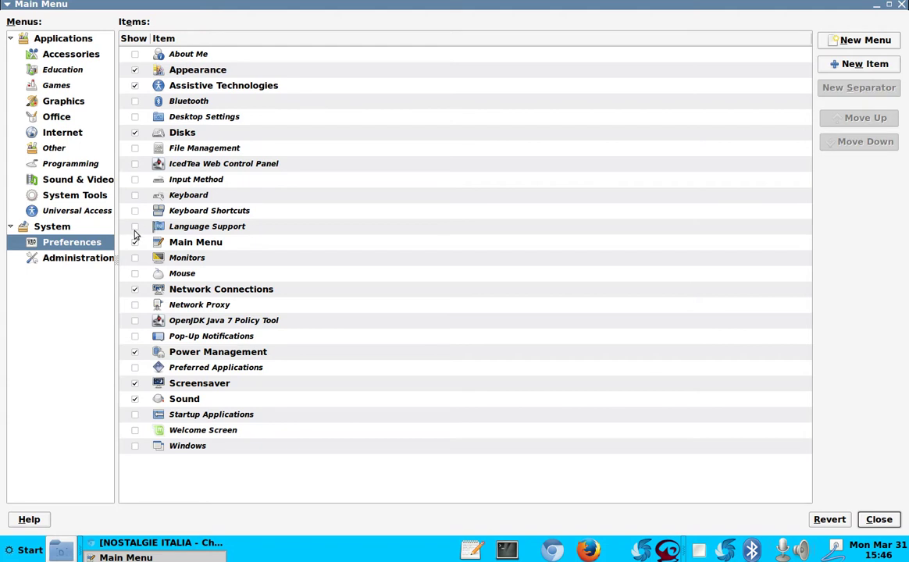
{"action": "left_click", "coordinate": [134, 243]}
{"action": "left_click", "coordinate": [134, 288]}
{"action": "left_click", "coordinate": [134, 288]}
{"action": "left_click", "coordinate": [134, 399]}
{"action": "left_click", "coordinate": [134, 399]}
{"action": "left_click", "coordinate": [903, 6]}
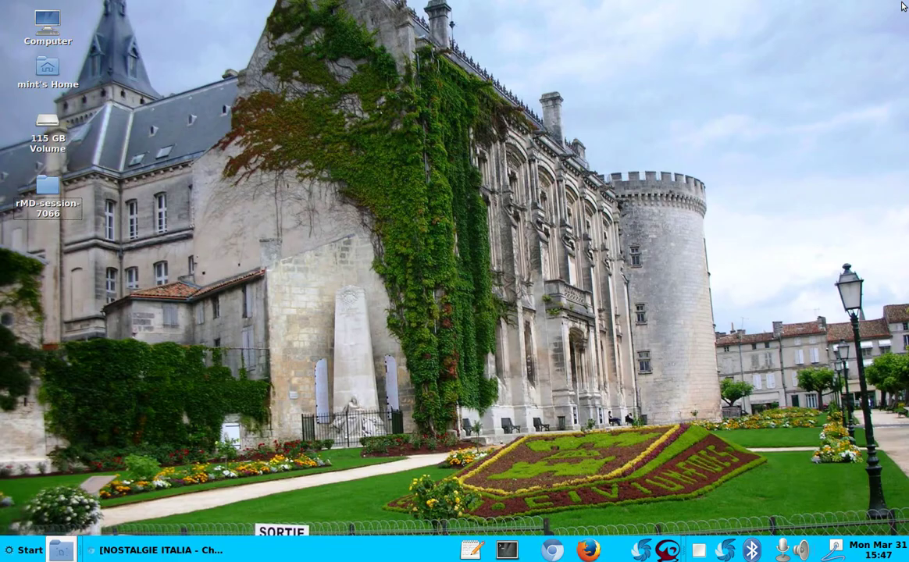
Search the applications for "sound", view the output and input settings in Sound Preferences, and close it
{"action": "left_click", "coordinate": [27, 551]}
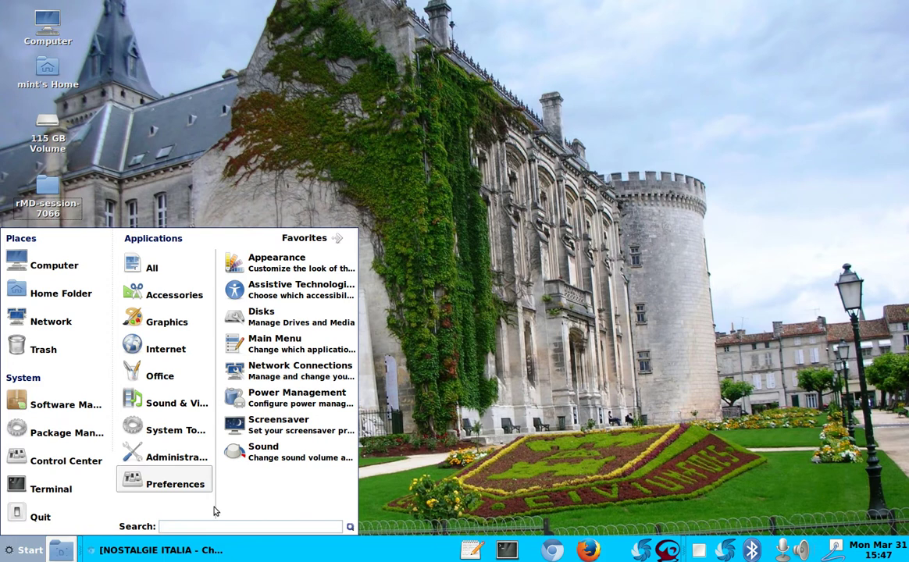
{"action": "type", "text": "sound"}
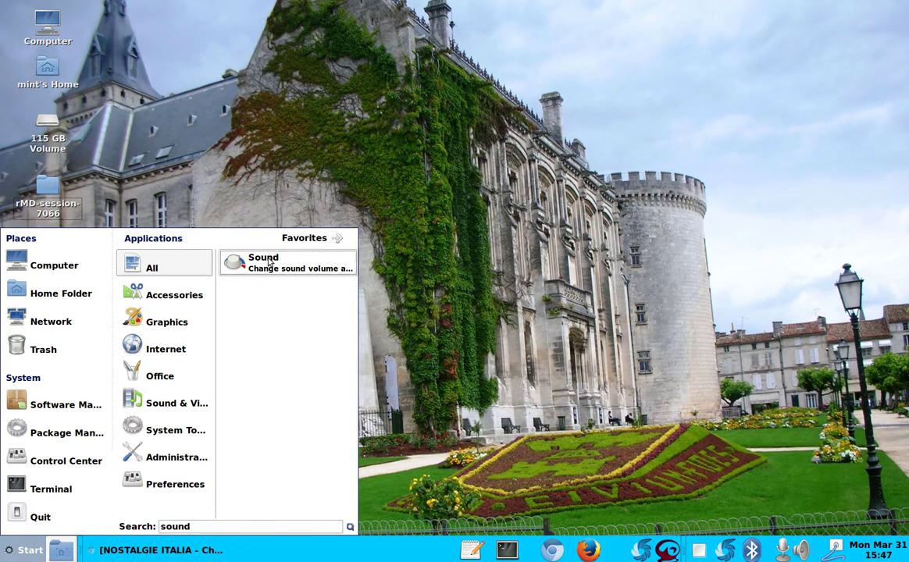
{"action": "left_click", "coordinate": [269, 263]}
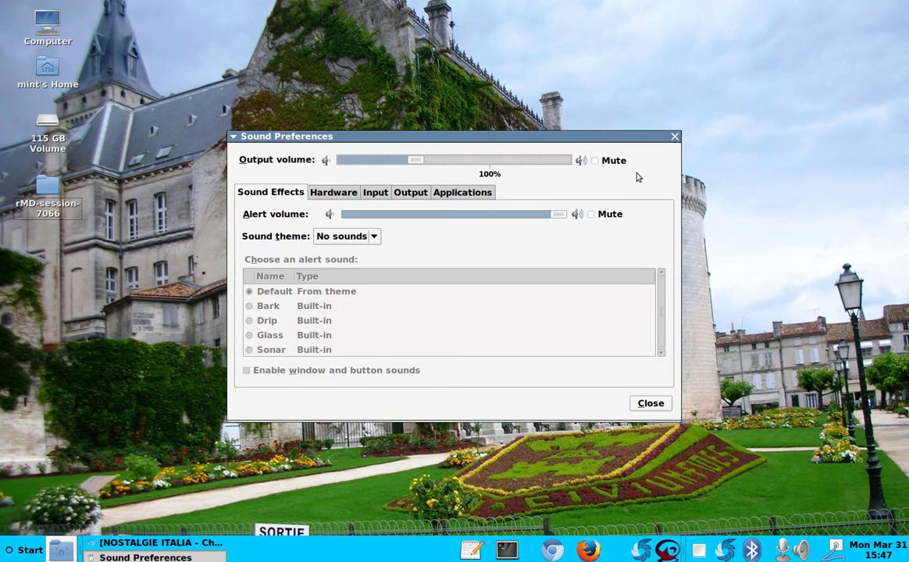
{"action": "left_click", "coordinate": [397, 197]}
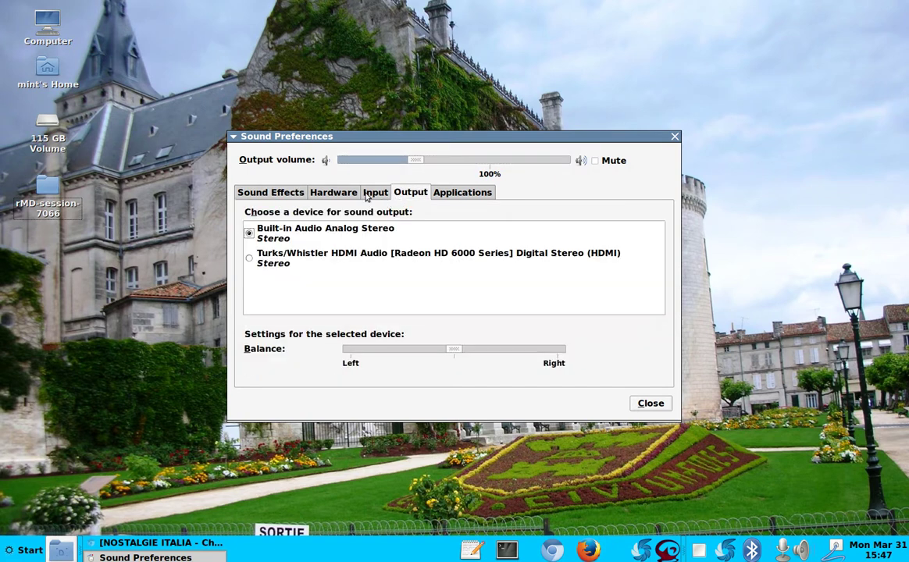
{"action": "left_click", "coordinate": [367, 195]}
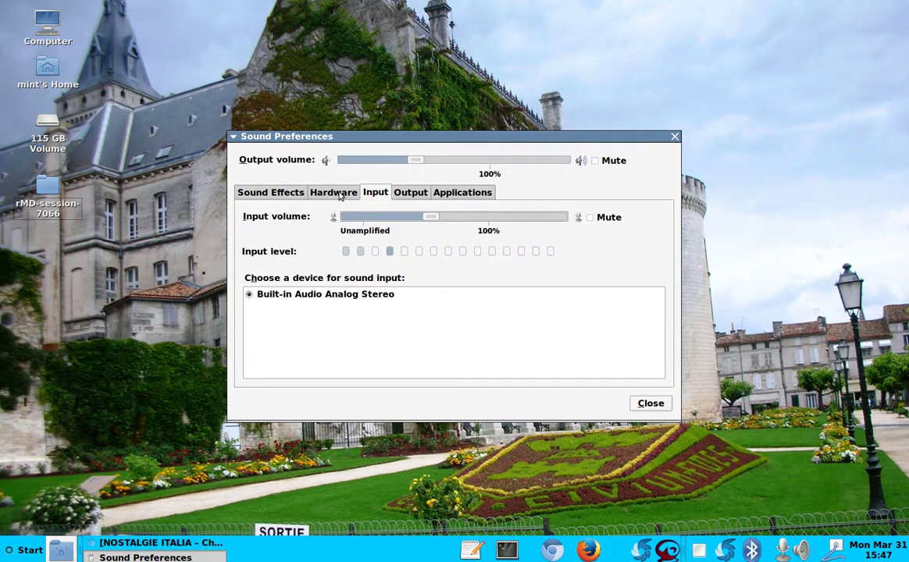
{"action": "left_click", "coordinate": [674, 137]}
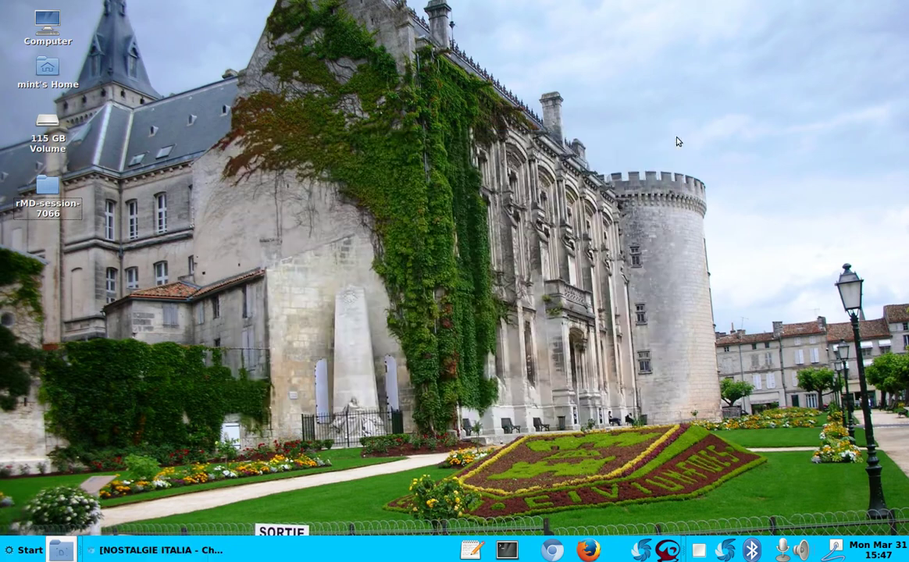
Search for "shutter", launch Shutter, capture a screenshot of the desktop, and close the program
{"action": "left_click", "coordinate": [33, 550]}
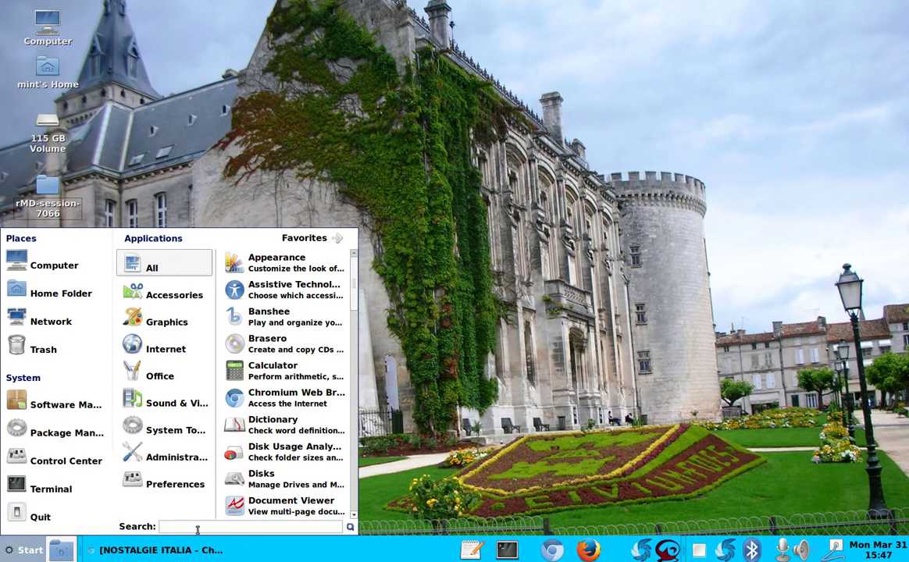
{"action": "type", "text": "sh"}
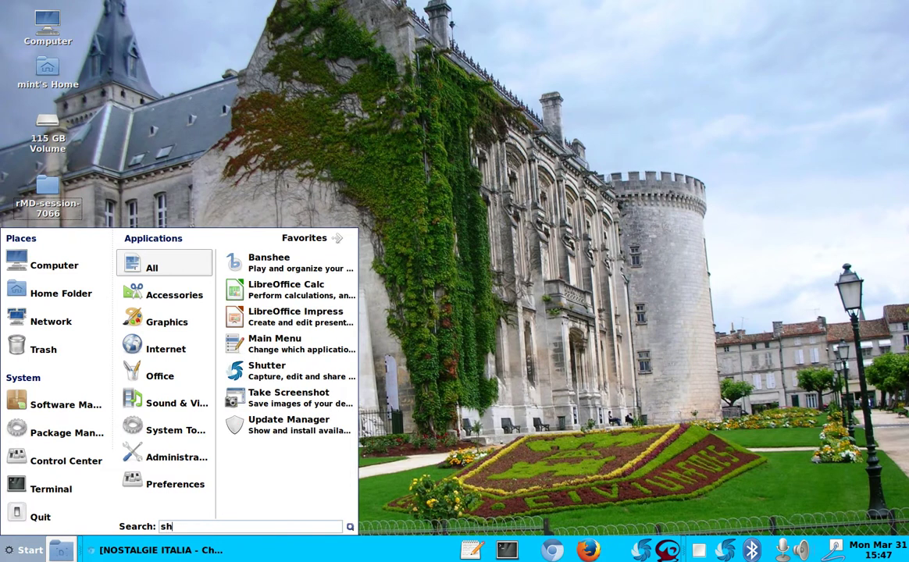
{"action": "type", "text": "utter"}
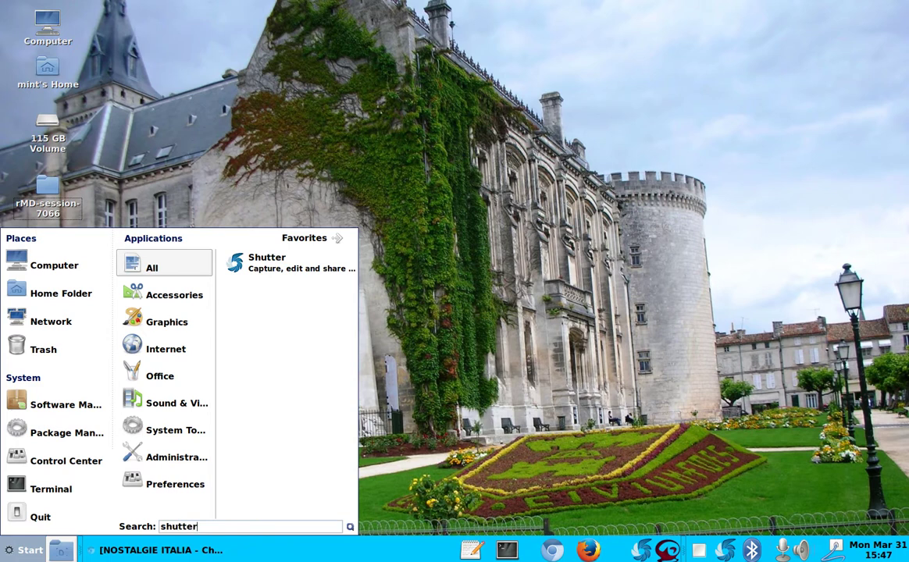
{"action": "left_click", "coordinate": [283, 265]}
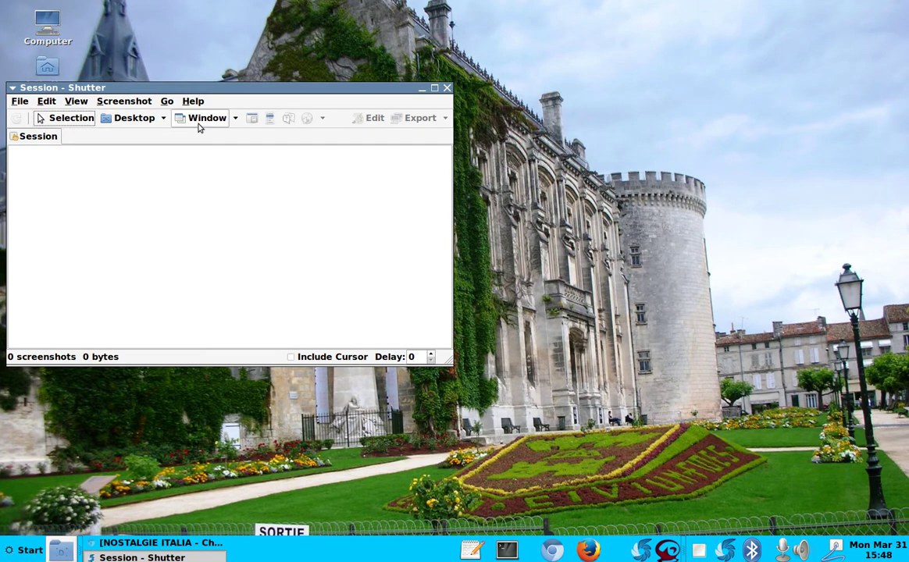
{"action": "left_click", "coordinate": [151, 121]}
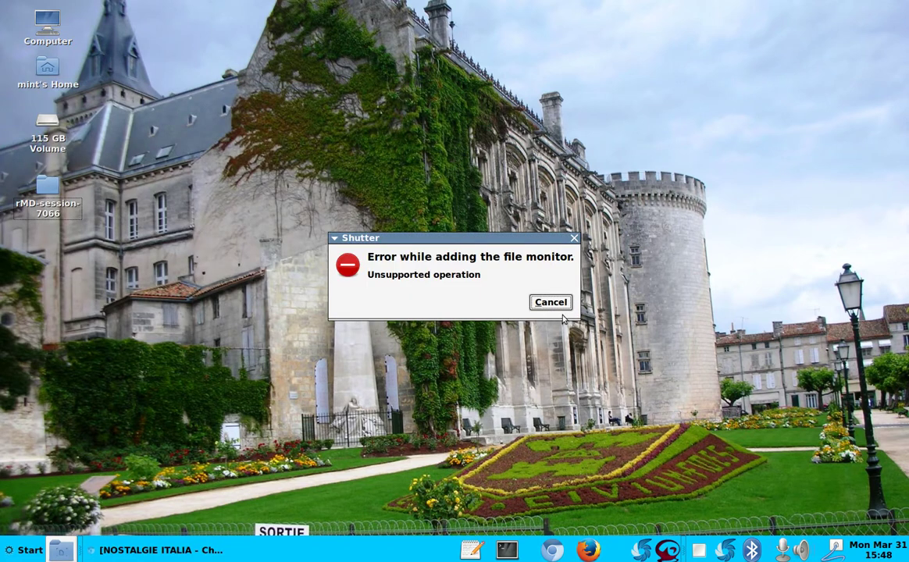
{"action": "left_click", "coordinate": [552, 303]}
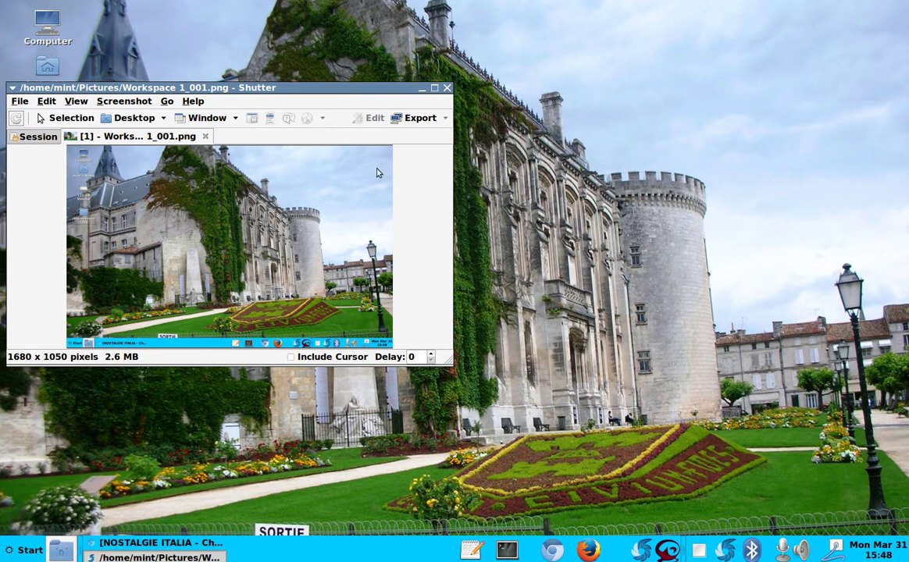
{"action": "left_click", "coordinate": [447, 88]}
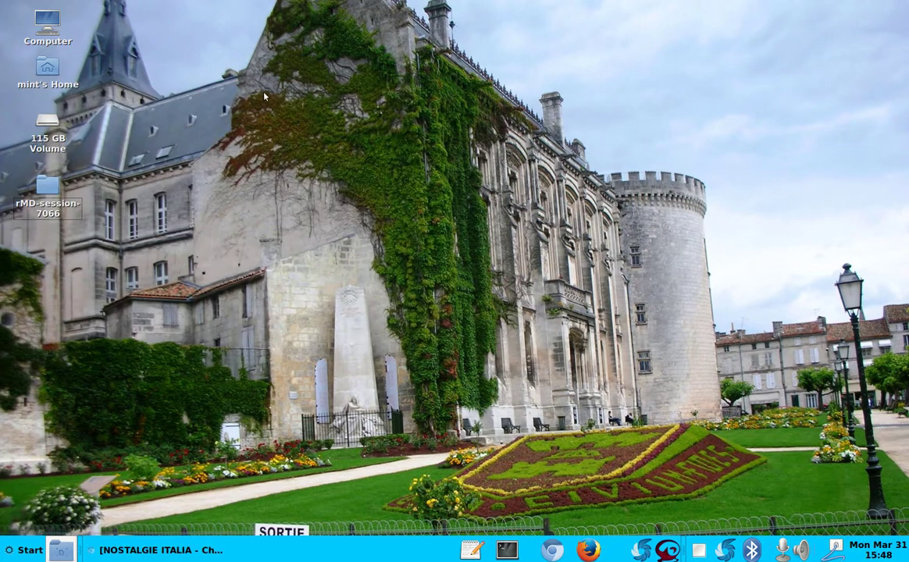
View the captured Workspace 1_001.png from the home folder's Pictures directory, then close the image viewer
{"action": "double_click", "coordinate": [47, 68]}
{"action": "left_click", "coordinate": [47, 78]}
{"action": "double_click", "coordinate": [47, 78]}
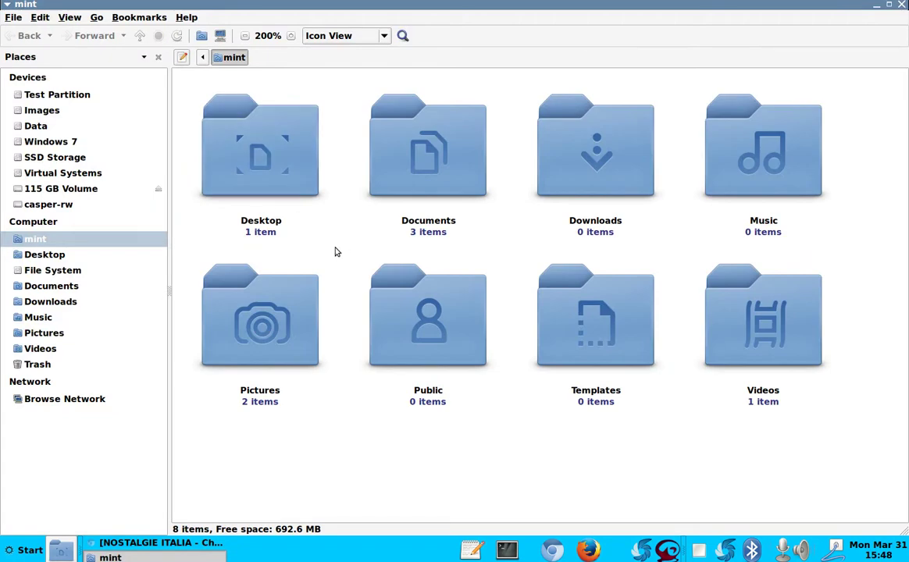
{"action": "double_click", "coordinate": [263, 326]}
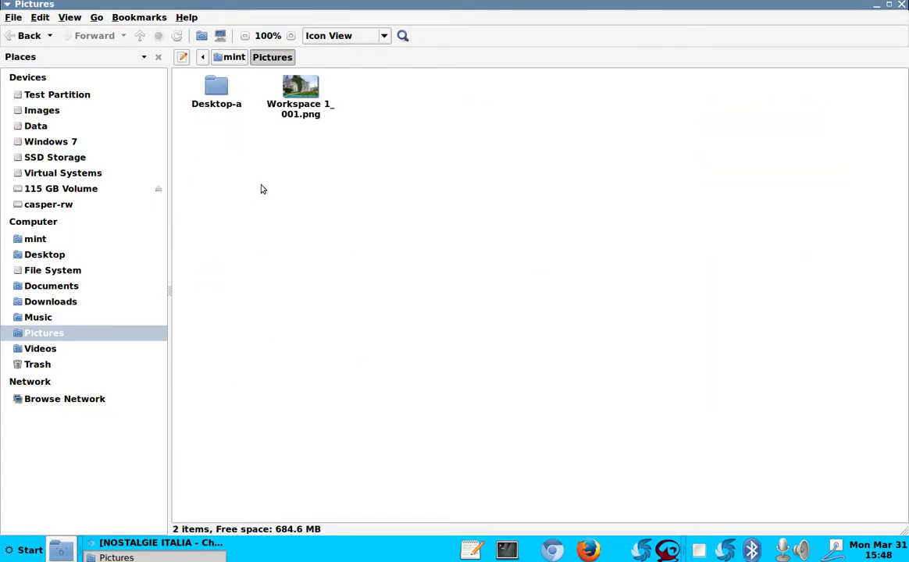
{"action": "left_click", "coordinate": [293, 94]}
{"action": "double_click", "coordinate": [293, 94]}
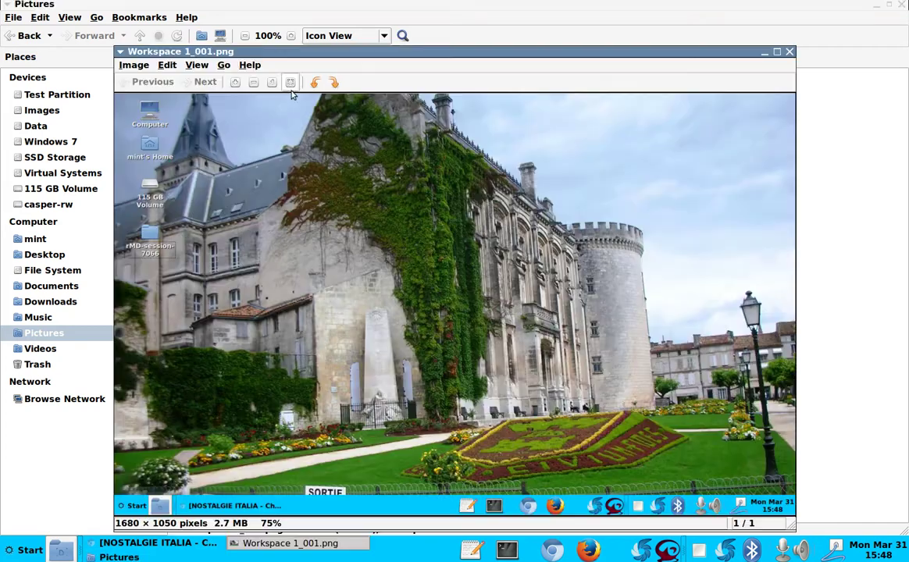
{"action": "left_click", "coordinate": [789, 53]}
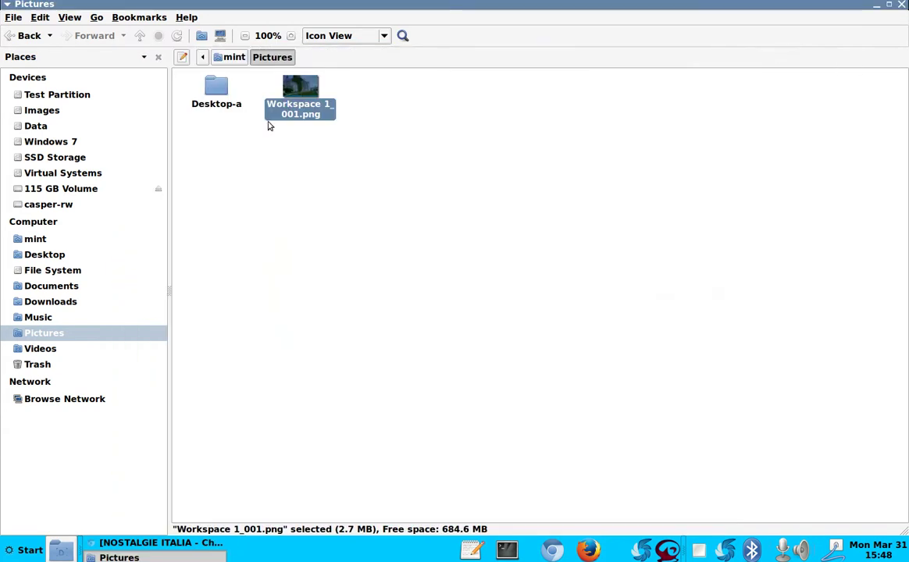
Permanently delete Workspace 1_001.png from the Pictures folder and close the file manager
{"action": "right_click", "coordinate": [296, 94]}
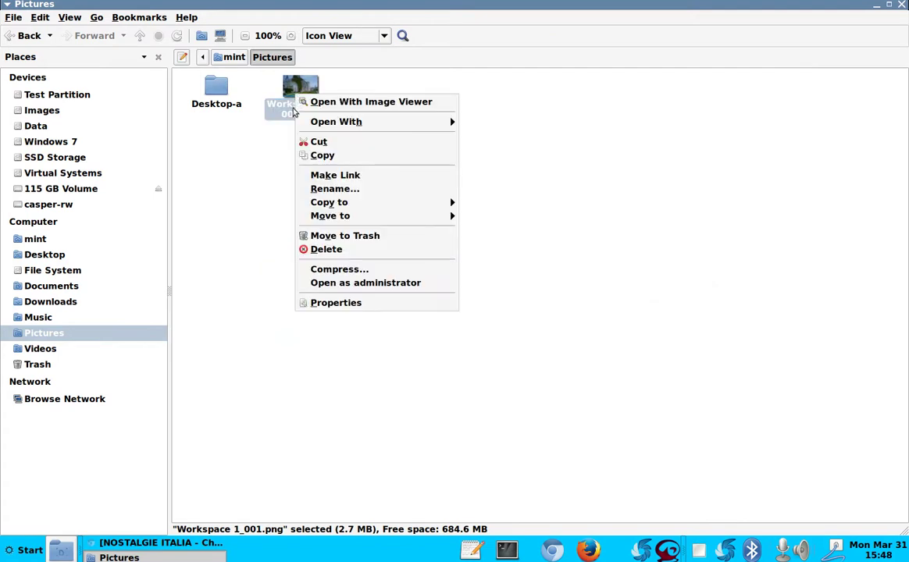
{"action": "left_click", "coordinate": [312, 250]}
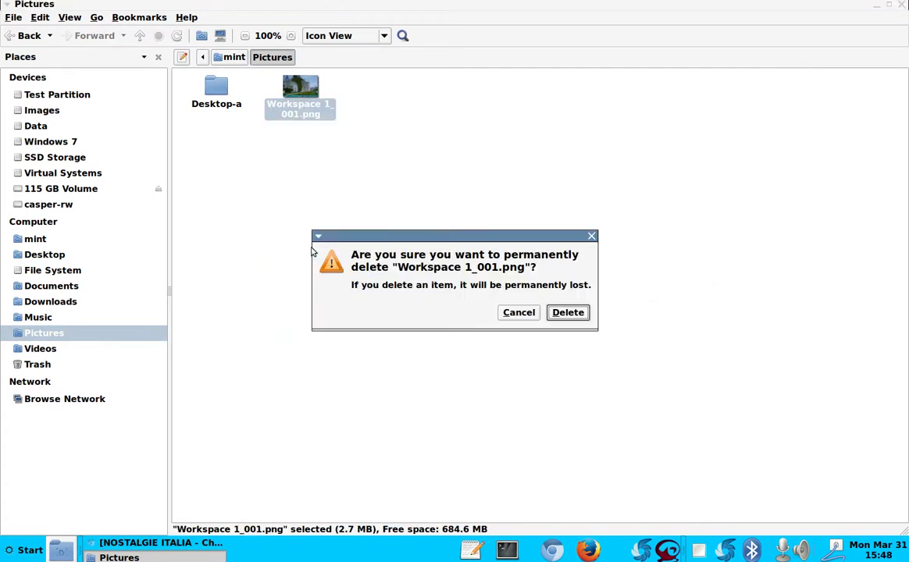
{"action": "left_click", "coordinate": [564, 316]}
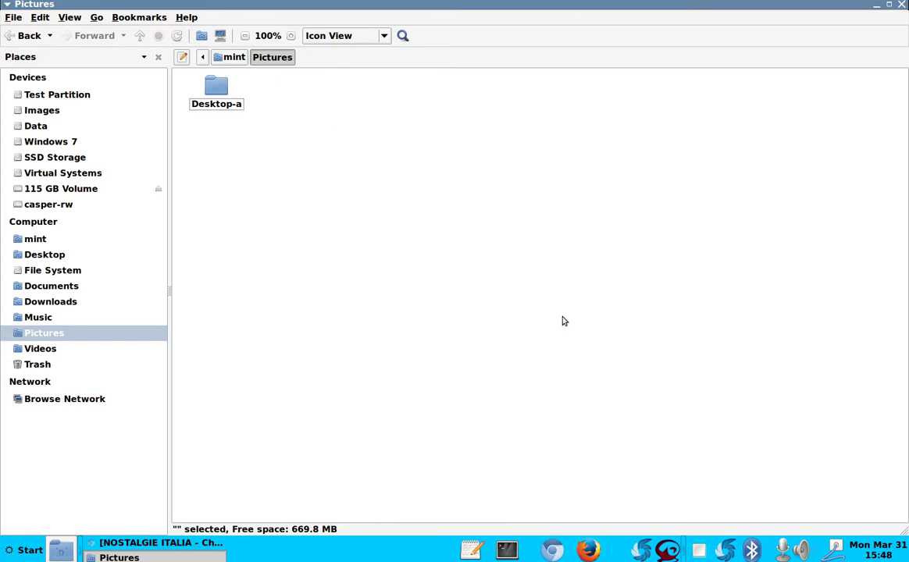
{"action": "left_click", "coordinate": [903, 4]}
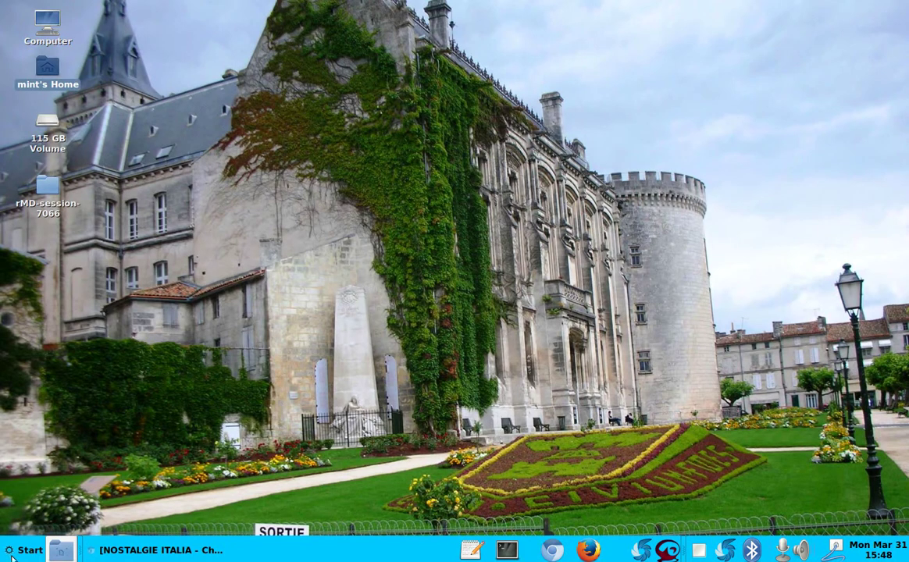
Remove Firefox Web Browser, Thunderbird Mail and Pidgin Internet Messenger from the start menu's favorites
{"action": "left_click", "coordinate": [19, 550]}
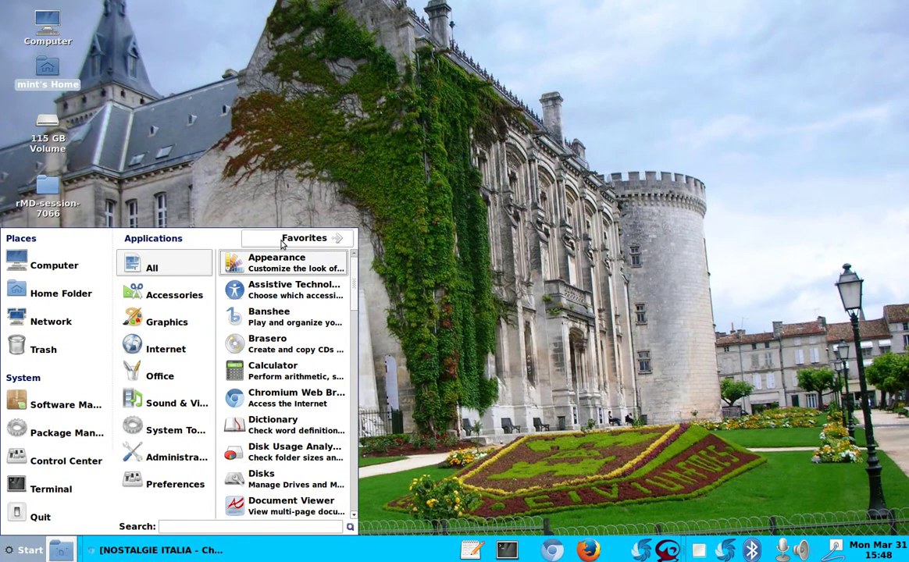
{"action": "left_click", "coordinate": [304, 238]}
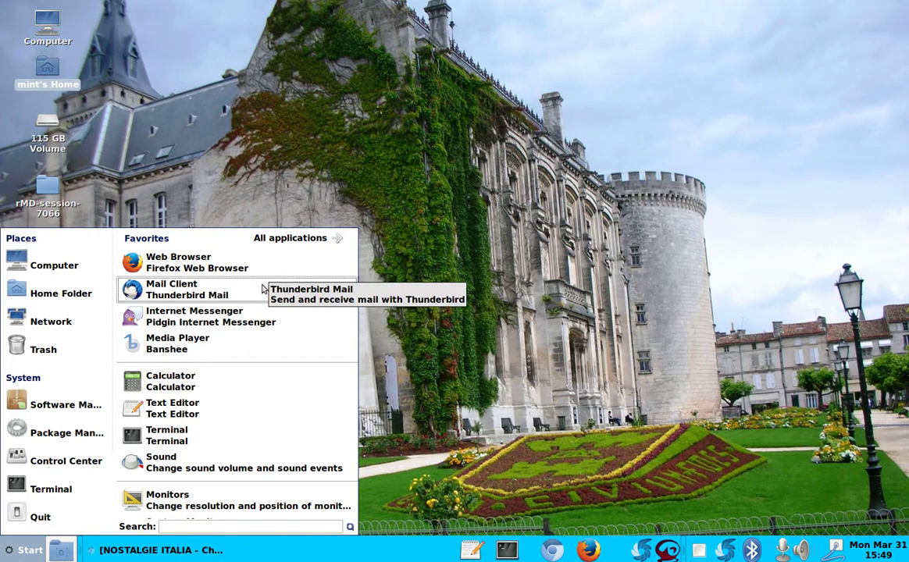
{"action": "right_click", "coordinate": [186, 266]}
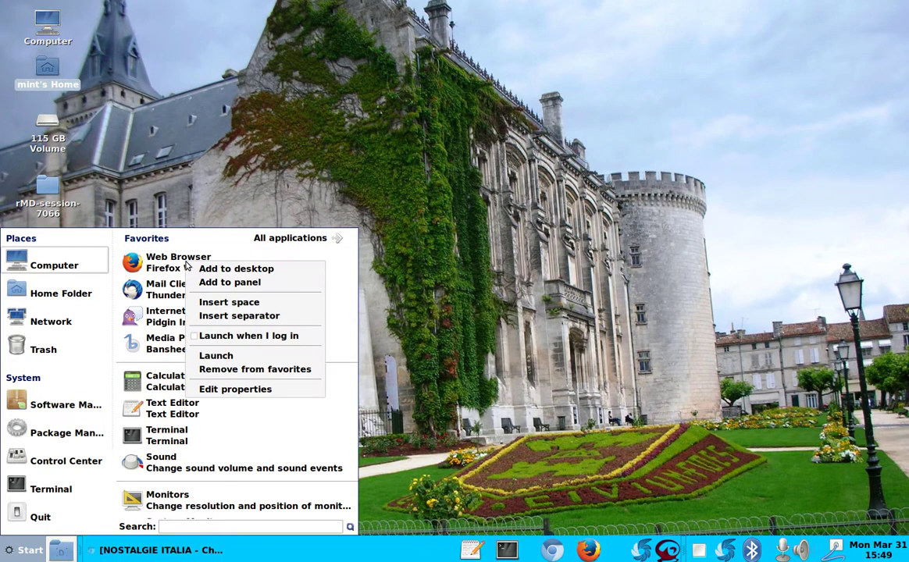
{"action": "left_click", "coordinate": [192, 371]}
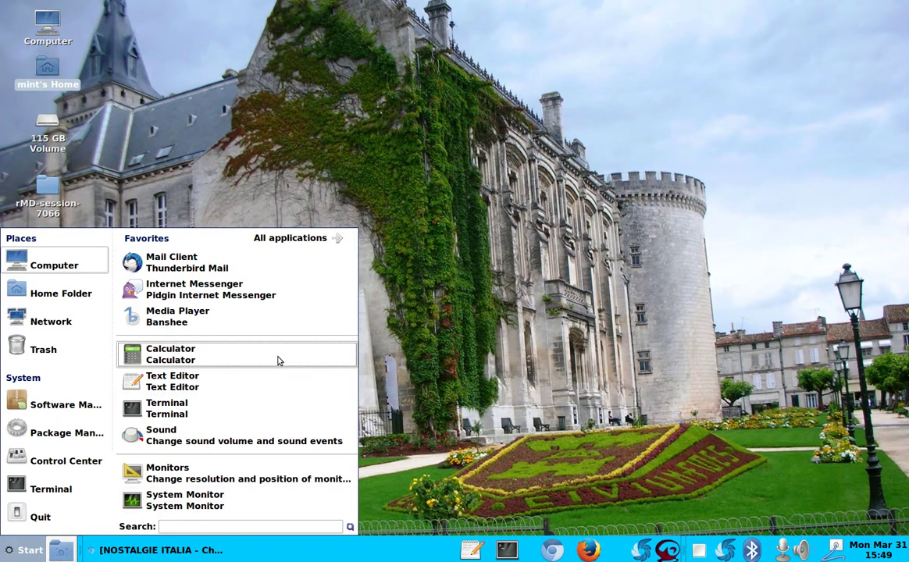
{"action": "right_click", "coordinate": [168, 263]}
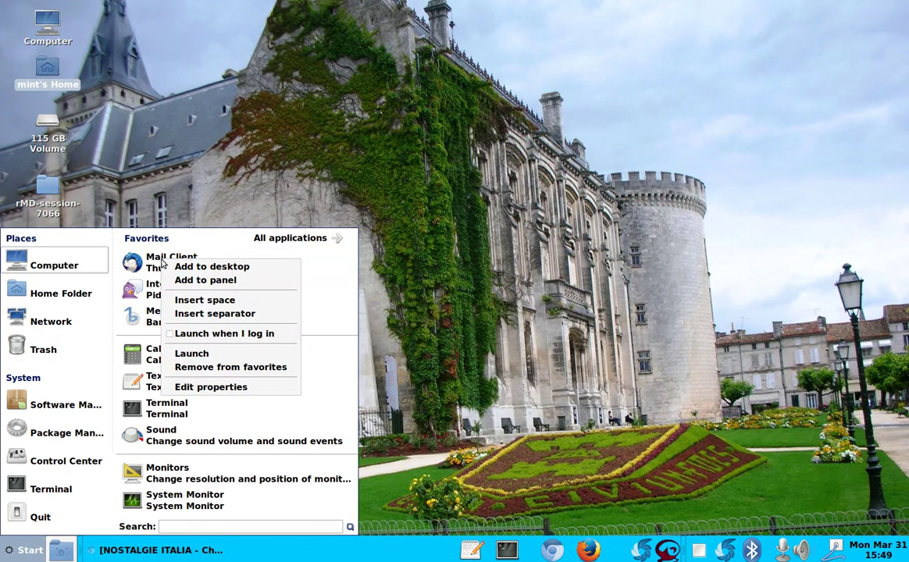
{"action": "left_click", "coordinate": [178, 367]}
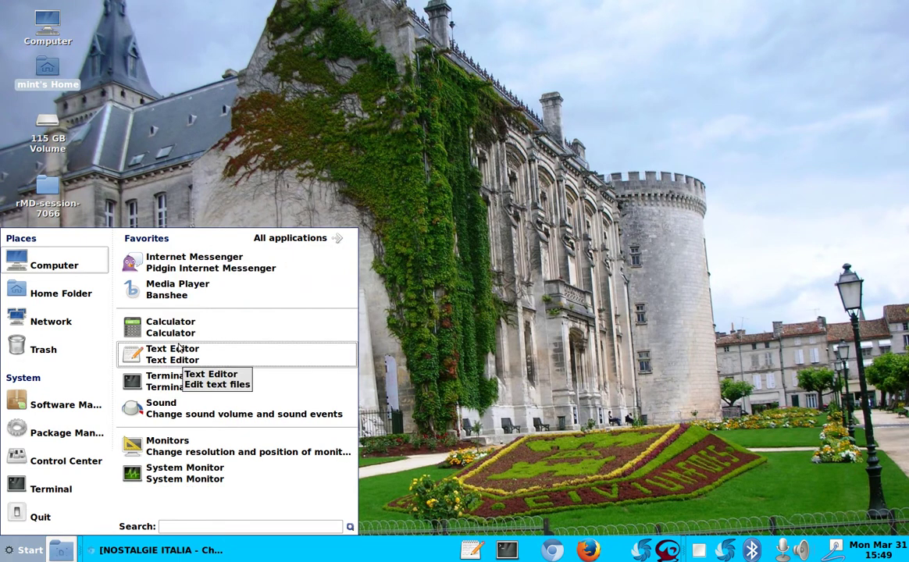
{"action": "right_click", "coordinate": [189, 259]}
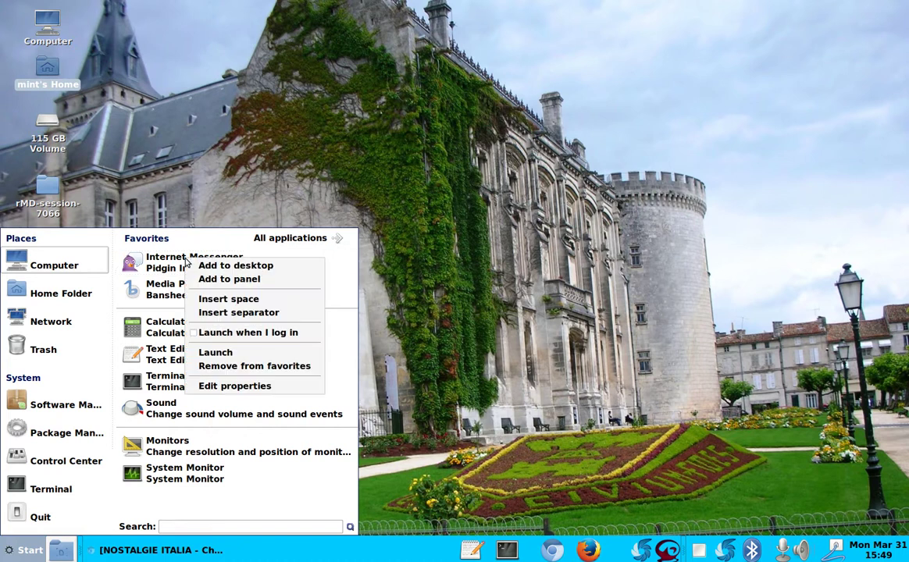
{"action": "left_click", "coordinate": [203, 367]}
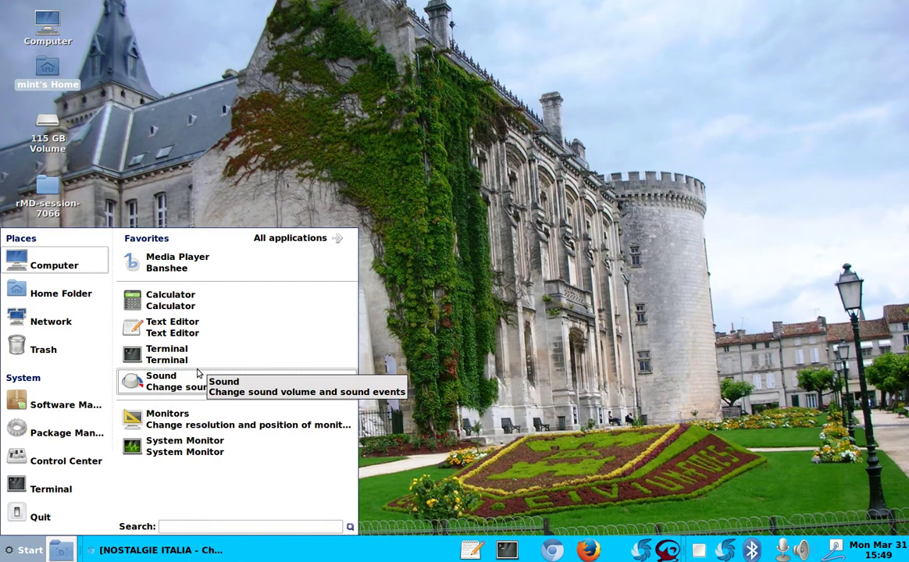
Show Appearance among the start menu's favorites and view the favorites list
{"action": "left_click", "coordinate": [290, 244]}
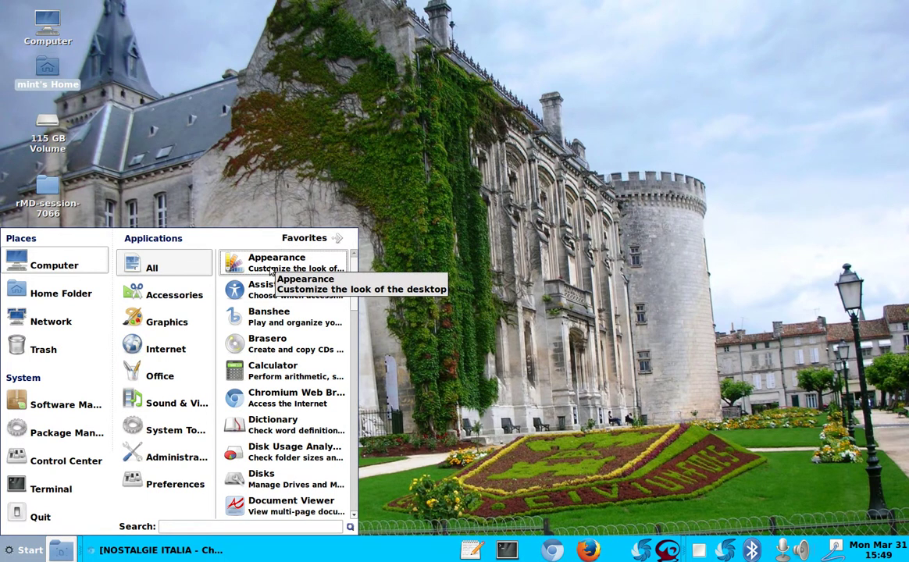
{"action": "right_click", "coordinate": [271, 270]}
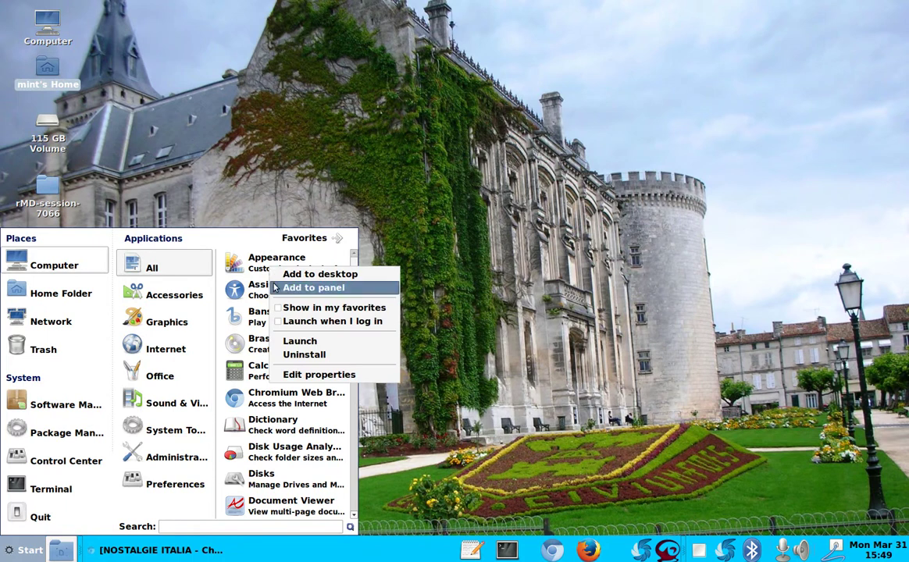
{"action": "left_click", "coordinate": [299, 308]}
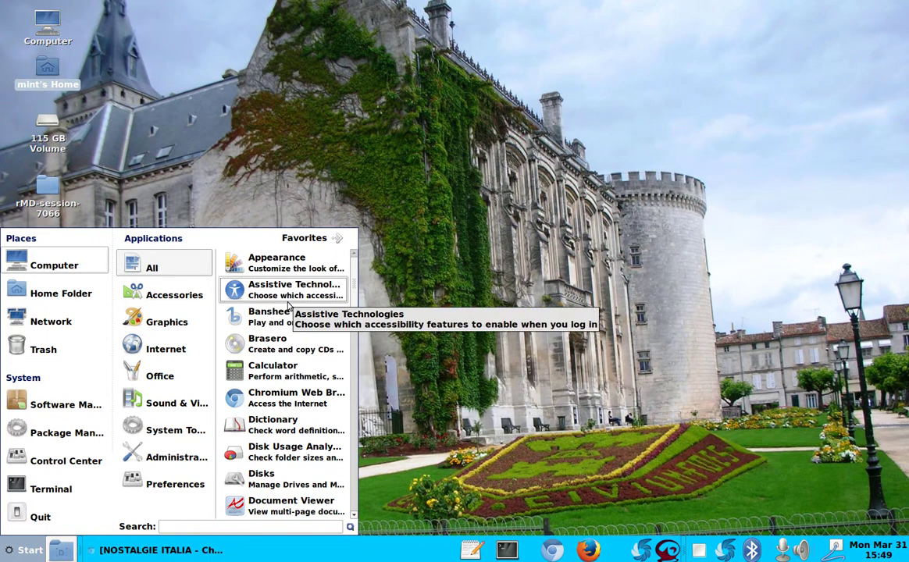
{"action": "left_click", "coordinate": [300, 240]}
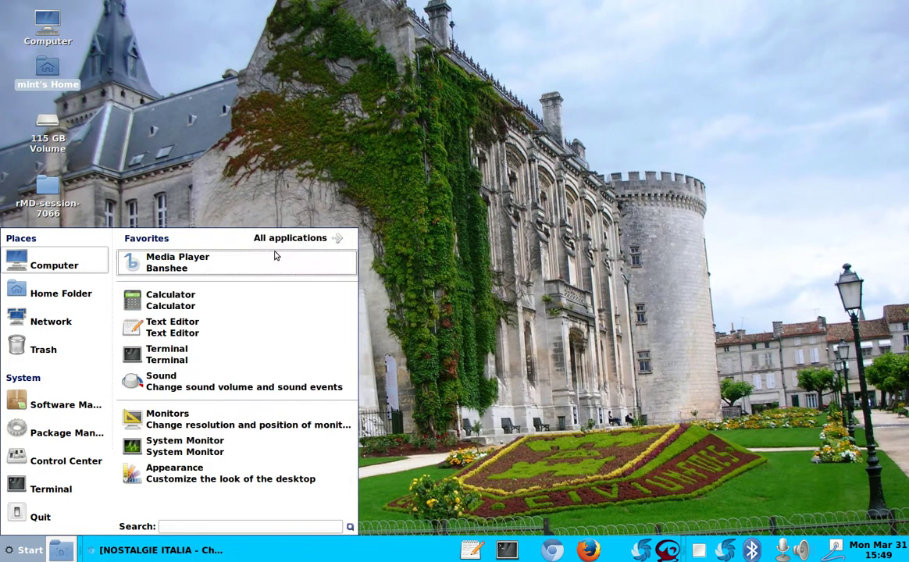
Remove Appearance from the favorites, return to all applications and close the start menu
{"action": "right_click", "coordinate": [171, 470]}
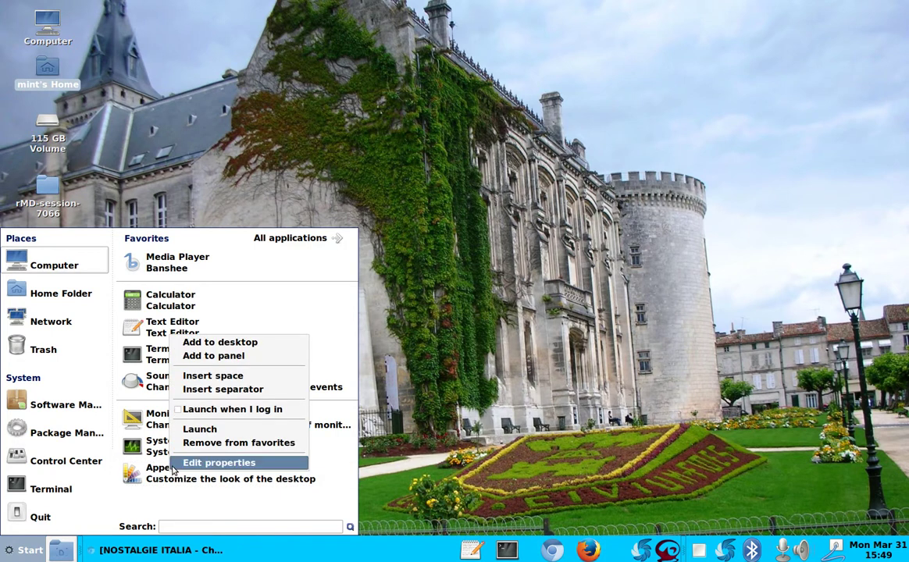
{"action": "left_click", "coordinate": [187, 443]}
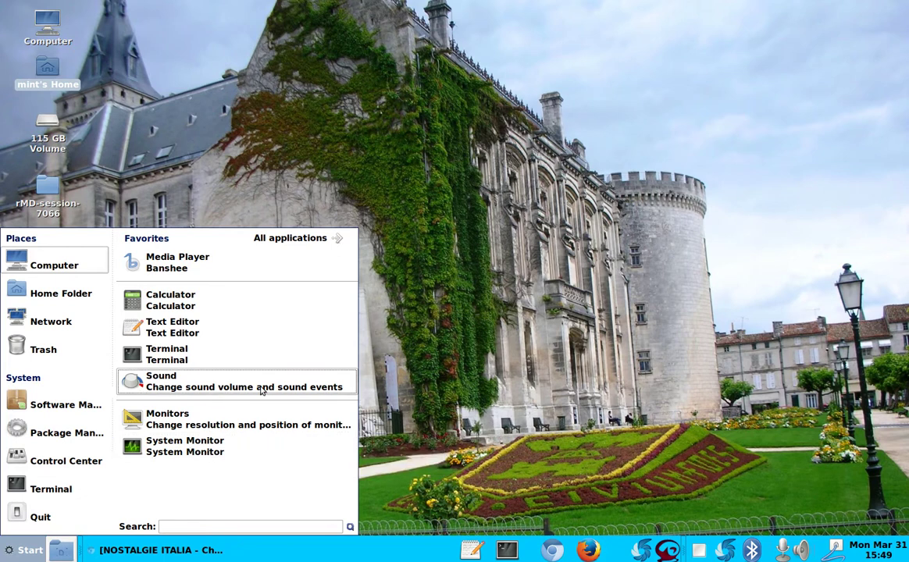
{"action": "left_click", "coordinate": [295, 242]}
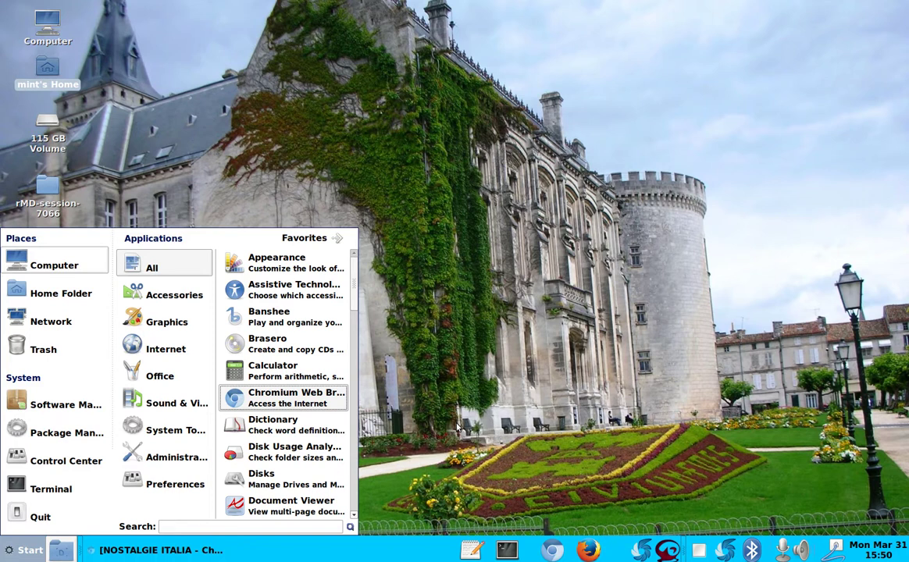
{"action": "key", "text": "Escape"}
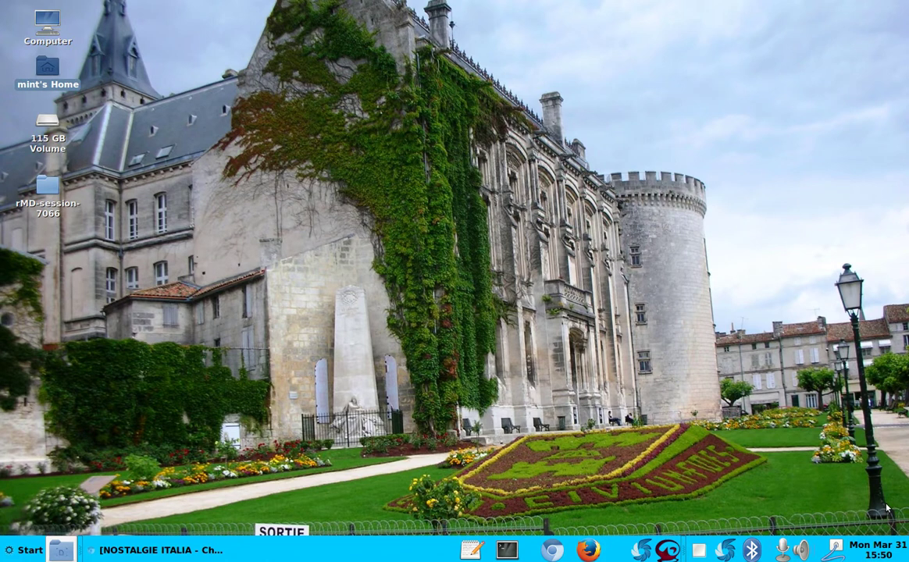
View the connection information for the active wired network and close it
{"action": "right_click", "coordinate": [834, 550]}
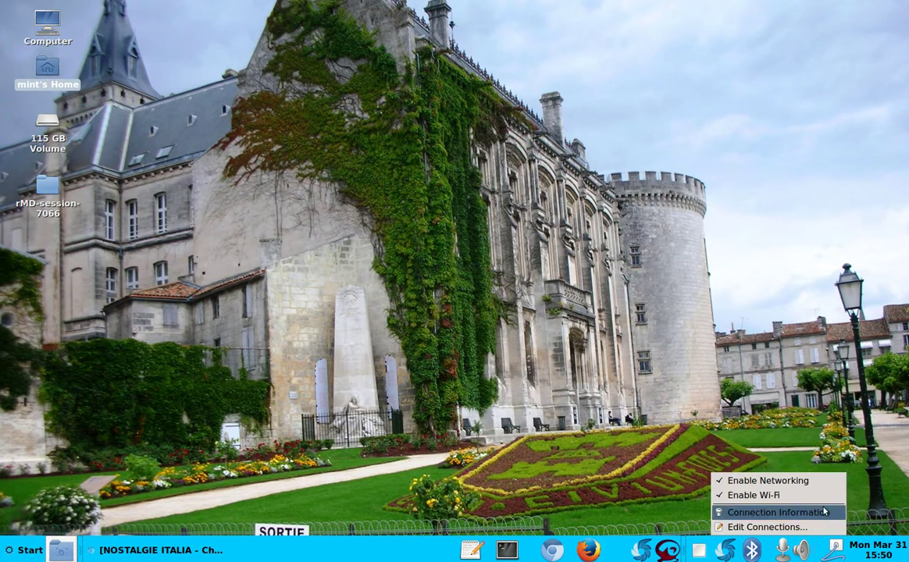
{"action": "left_click", "coordinate": [822, 514]}
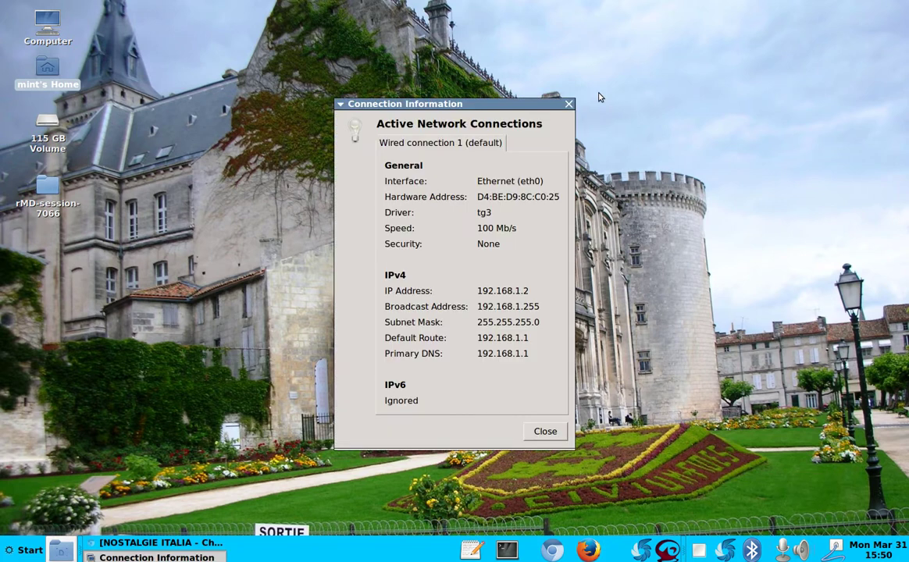
{"action": "left_click", "coordinate": [570, 105]}
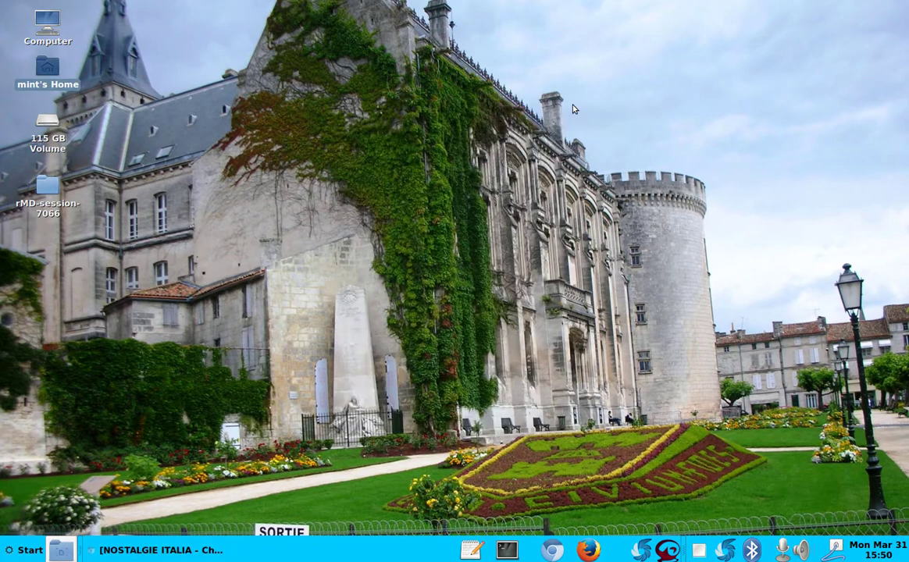
Try to connect to the whs-PC-Wireless Wi-Fi network and dismiss the password request
{"action": "left_click", "coordinate": [834, 550]}
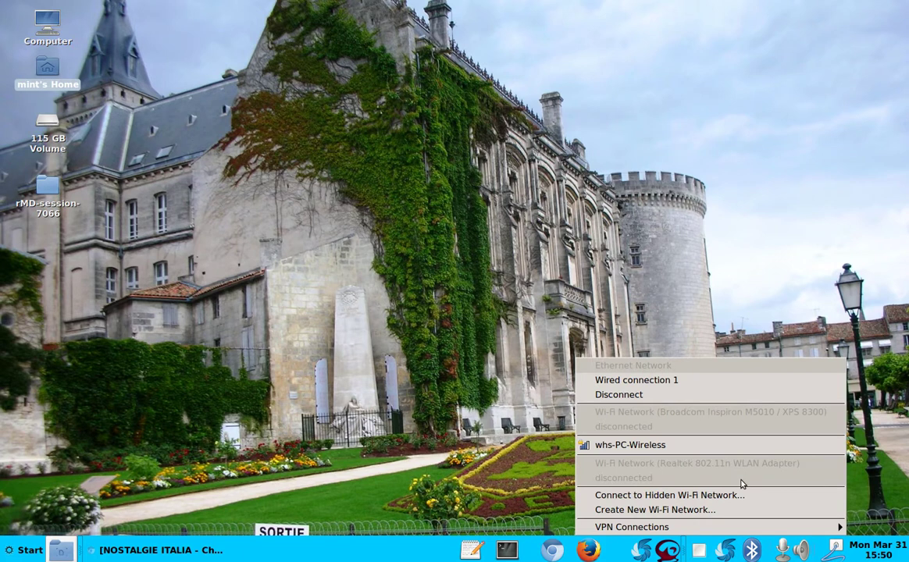
{"action": "left_click", "coordinate": [647, 447]}
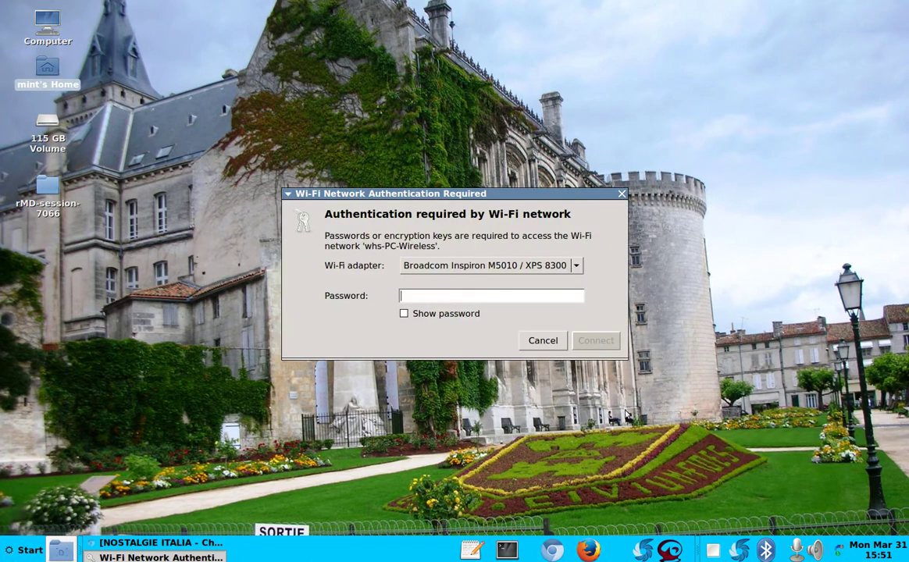
{"action": "left_click", "coordinate": [621, 195]}
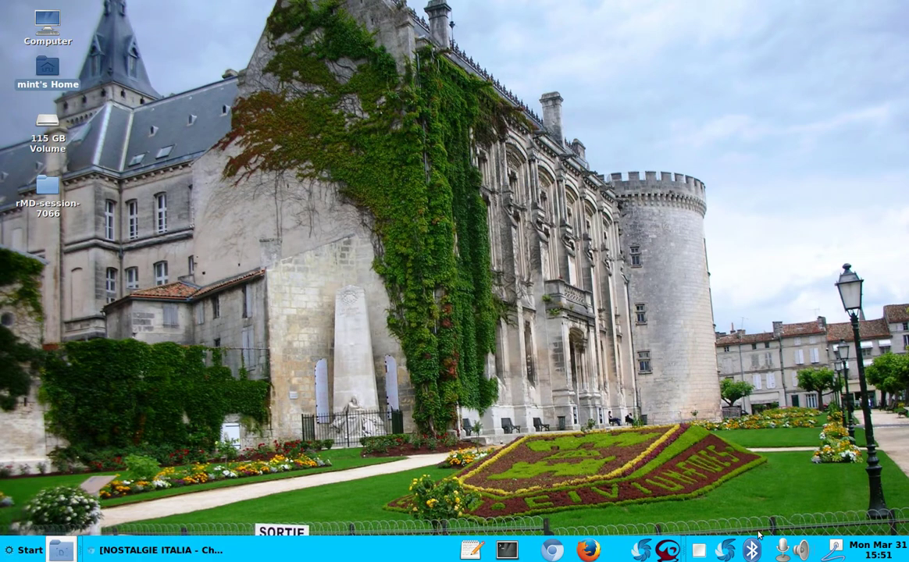
Send 063.JPG from the recently used files to the Windows Phone over Bluetooth and close the transfer window
{"action": "mouse_move", "coordinate": [777, 548]}
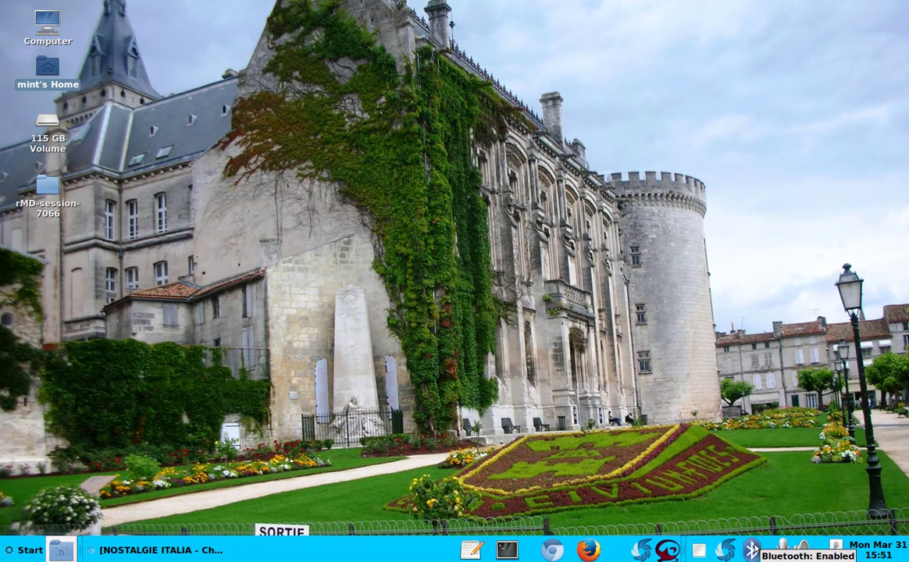
{"action": "left_click", "coordinate": [752, 550]}
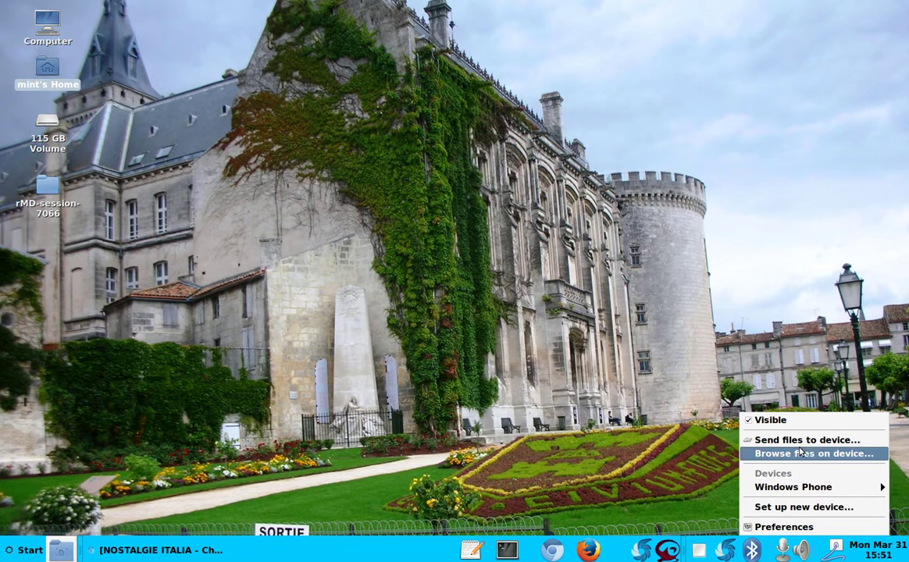
{"action": "mouse_move", "coordinate": [794, 486]}
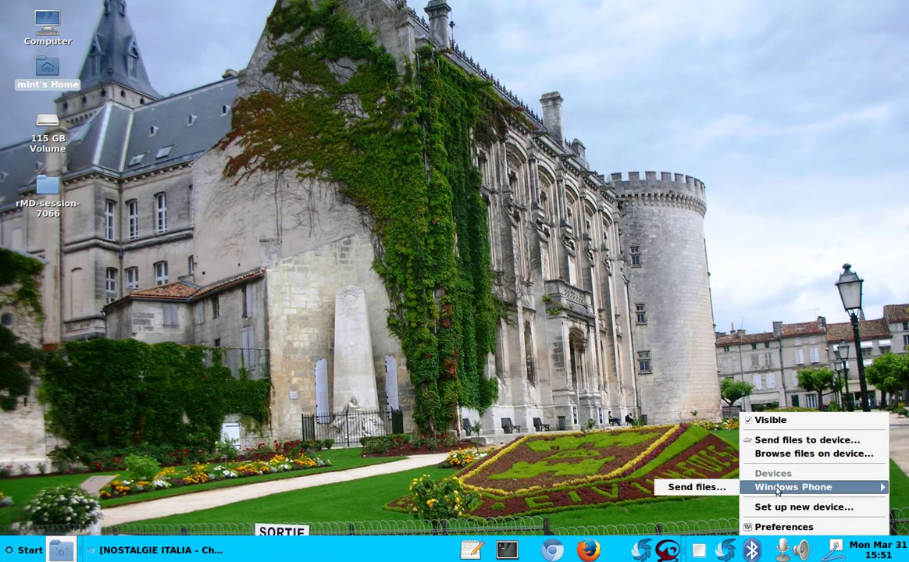
{"action": "left_click", "coordinate": [727, 489]}
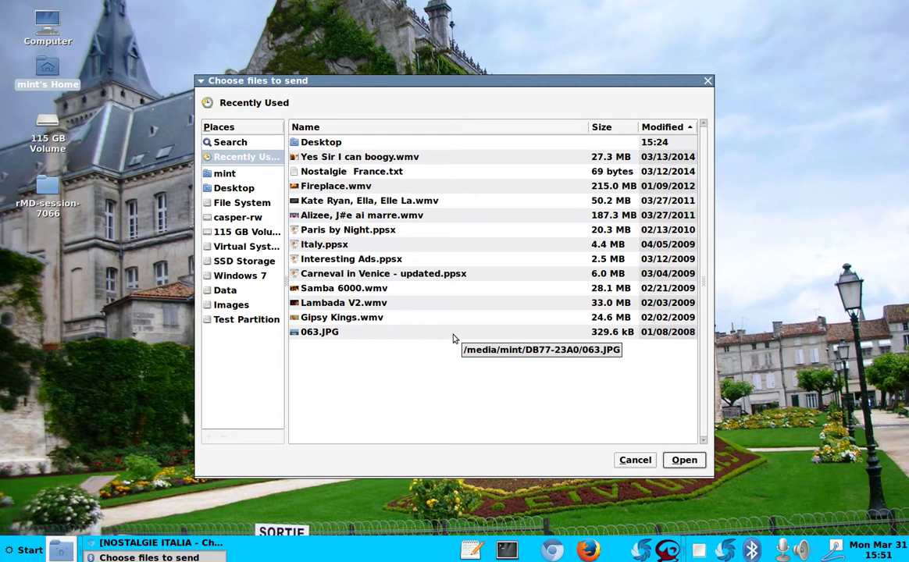
{"action": "left_click", "coordinate": [377, 332]}
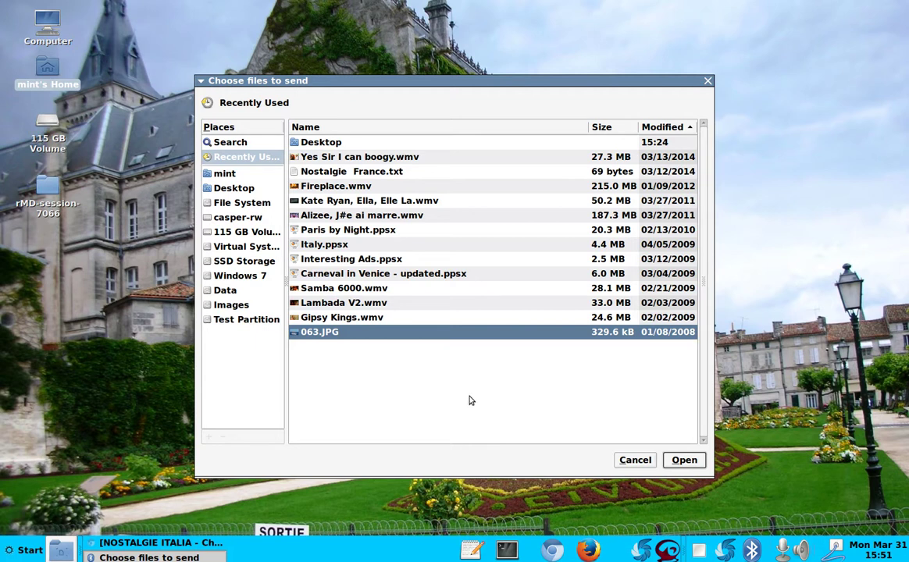
{"action": "left_click", "coordinate": [680, 463]}
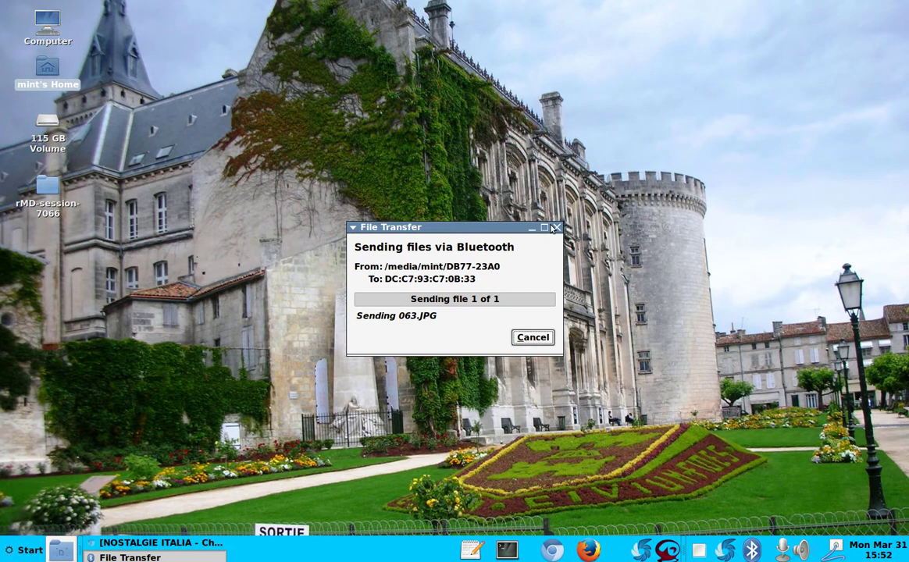
{"action": "left_click", "coordinate": [533, 337]}
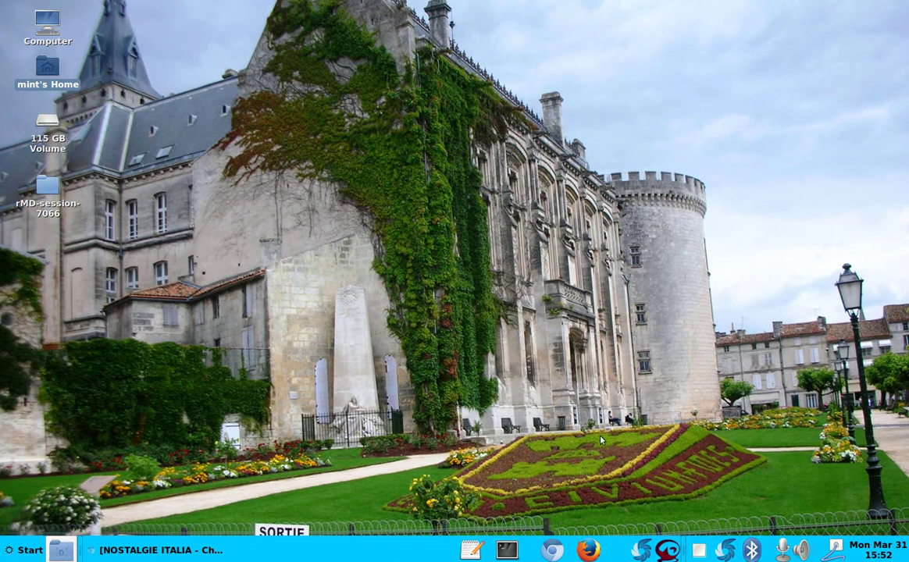
Quit the Shutter instance still running in the background
{"action": "right_click", "coordinate": [725, 550]}
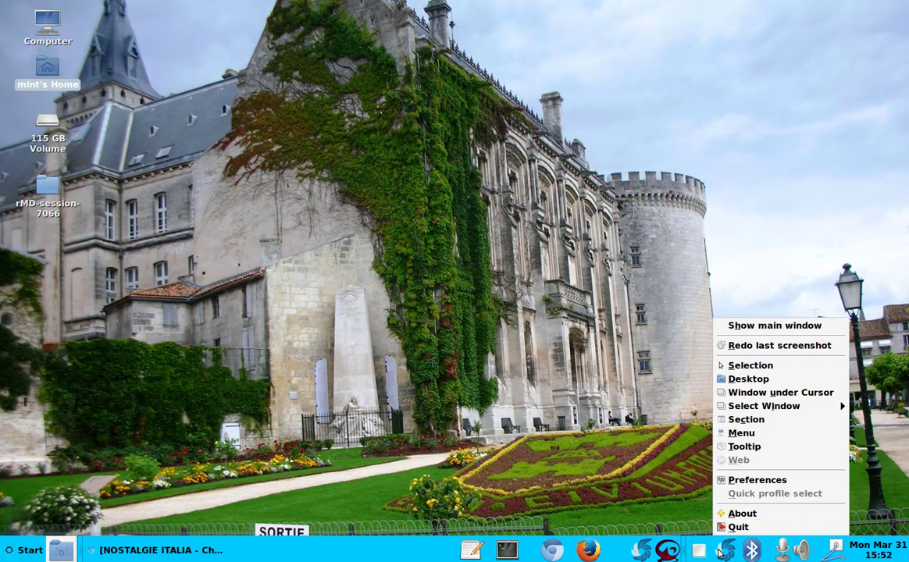
{"action": "left_click", "coordinate": [720, 528]}
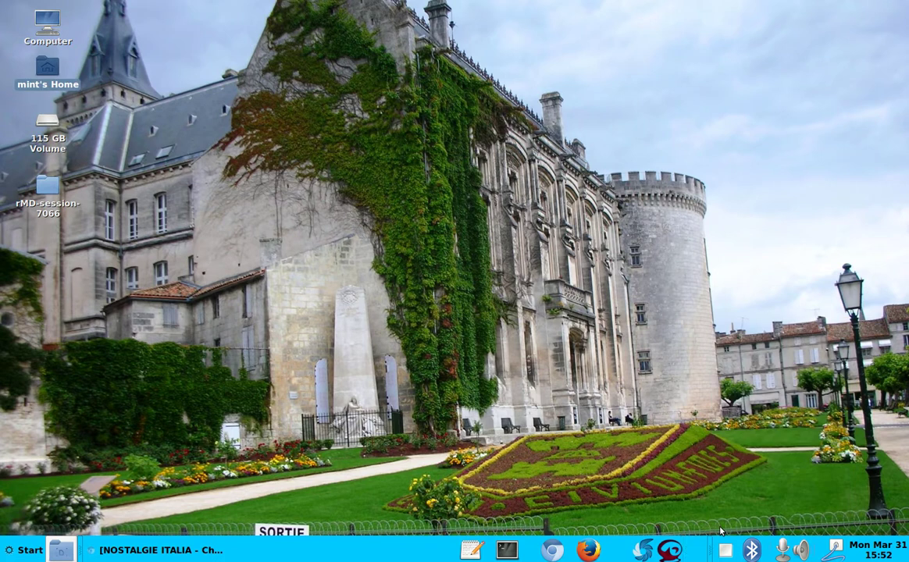
Browse the Seven Forums user control panel, the bookmarked YouTube videos page and PC Help Forum in Firefox, and close the browser
{"action": "left_click", "coordinate": [586, 551]}
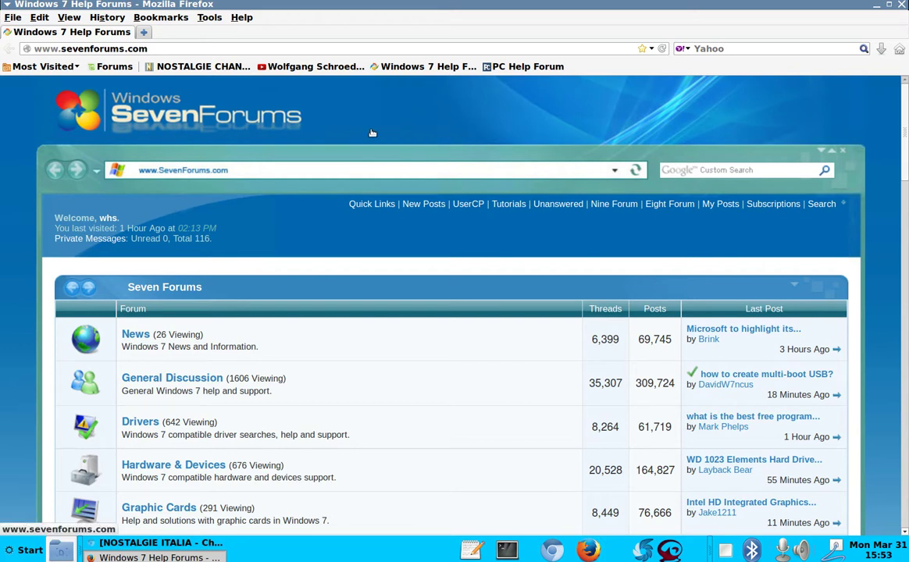
{"action": "left_click", "coordinate": [461, 206]}
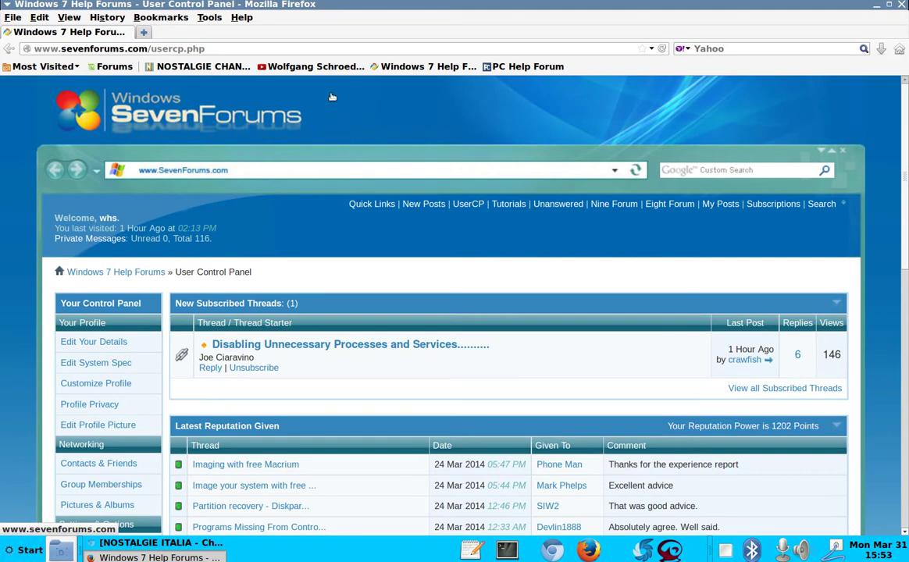
{"action": "left_click", "coordinate": [328, 68]}
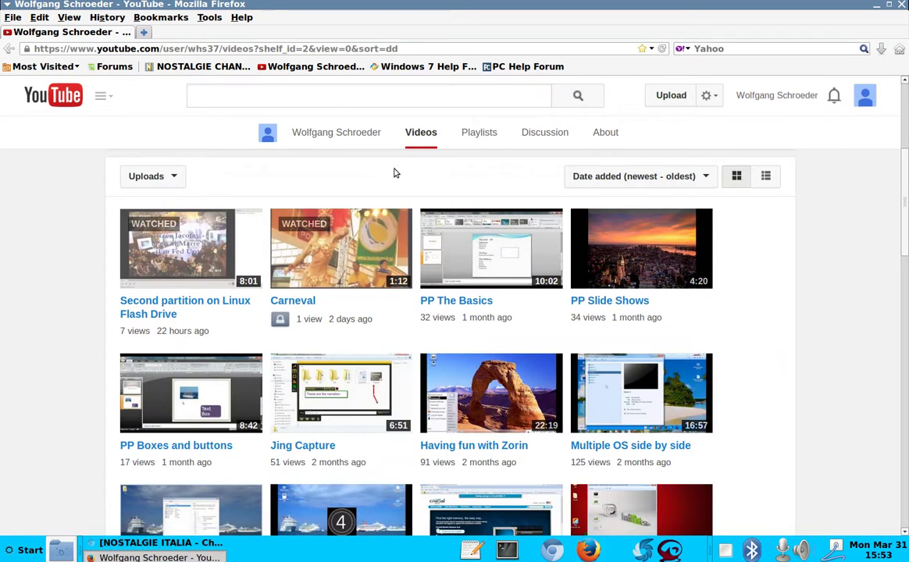
{"action": "left_click", "coordinate": [501, 69]}
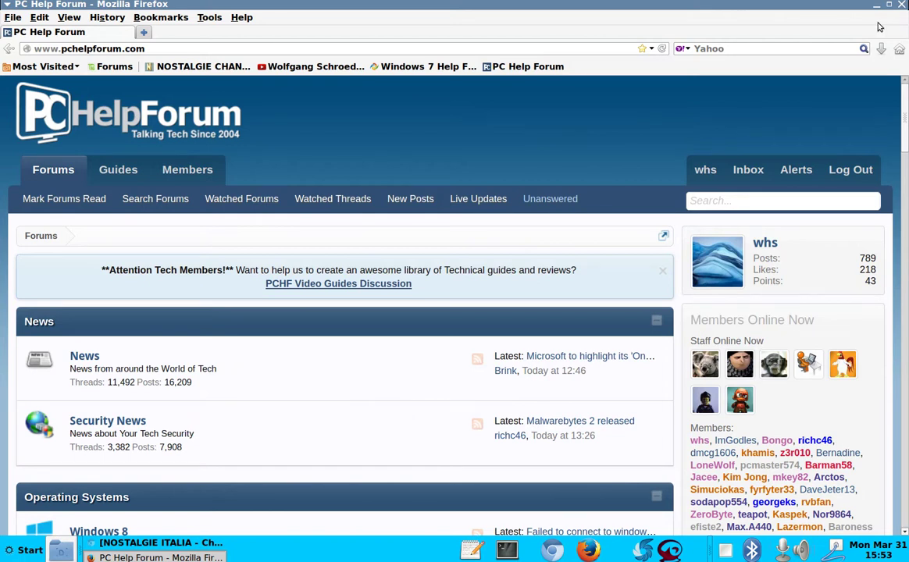
{"action": "left_click", "coordinate": [902, 4]}
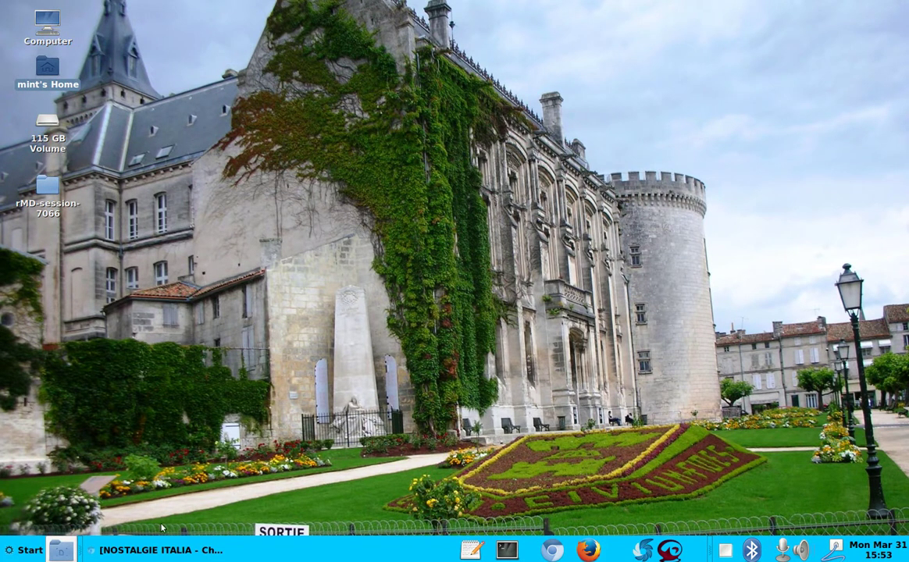
Switch to the Nostalgie Italia page in Chromium, page back through the radio channel list, and minimize the window
{"action": "left_click", "coordinate": [139, 551]}
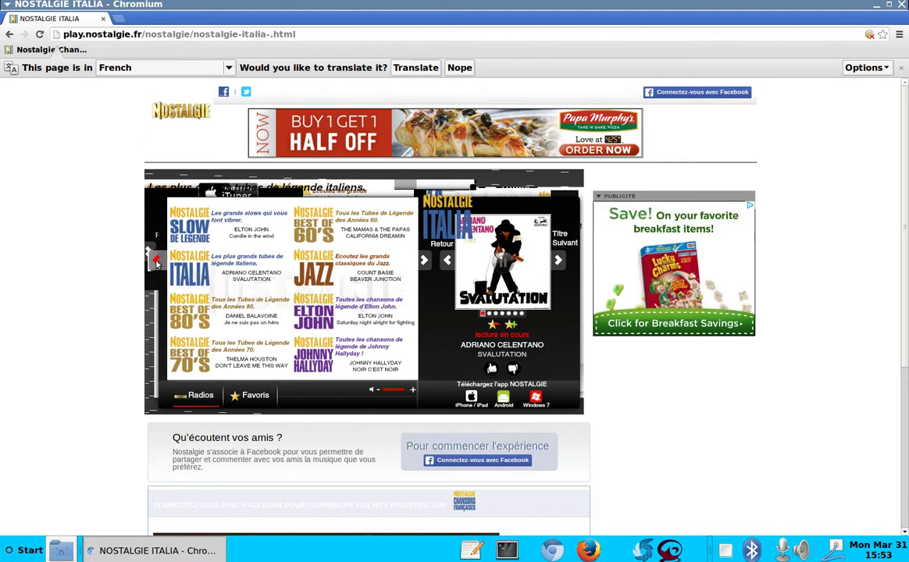
{"action": "left_click", "coordinate": [157, 262]}
{"action": "left_click", "coordinate": [156, 264]}
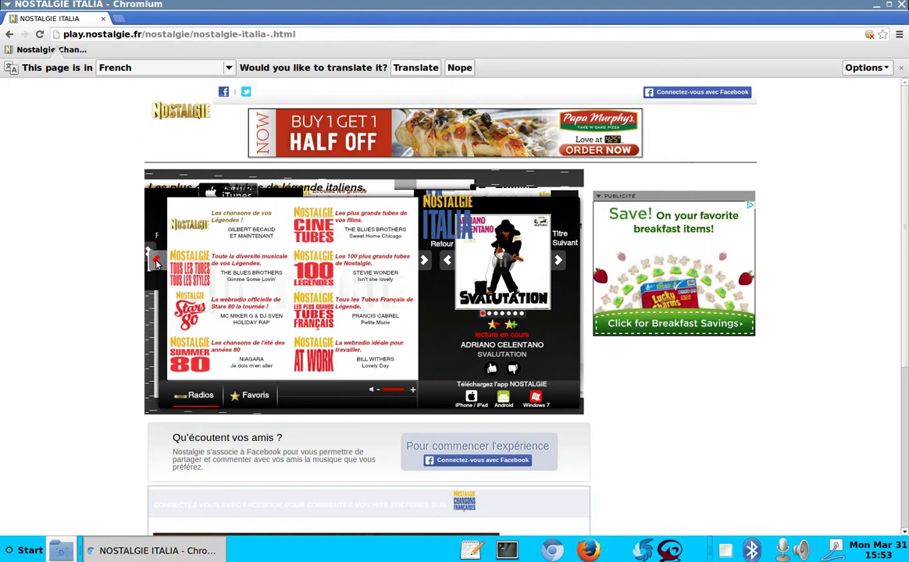
{"action": "left_click", "coordinate": [876, 4]}
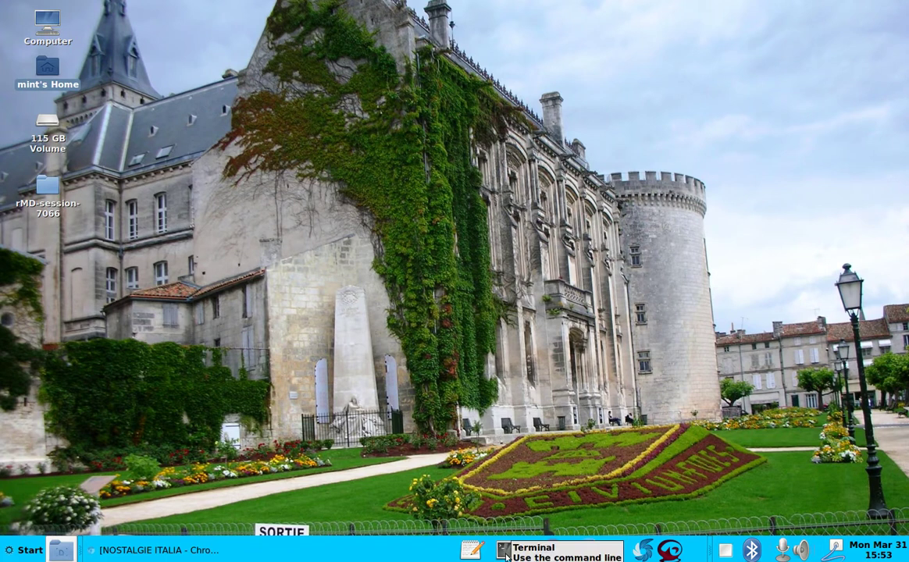
Open and close the Terminal and the pluma text editor to show the quick-launch applications
{"action": "left_click", "coordinate": [507, 556]}
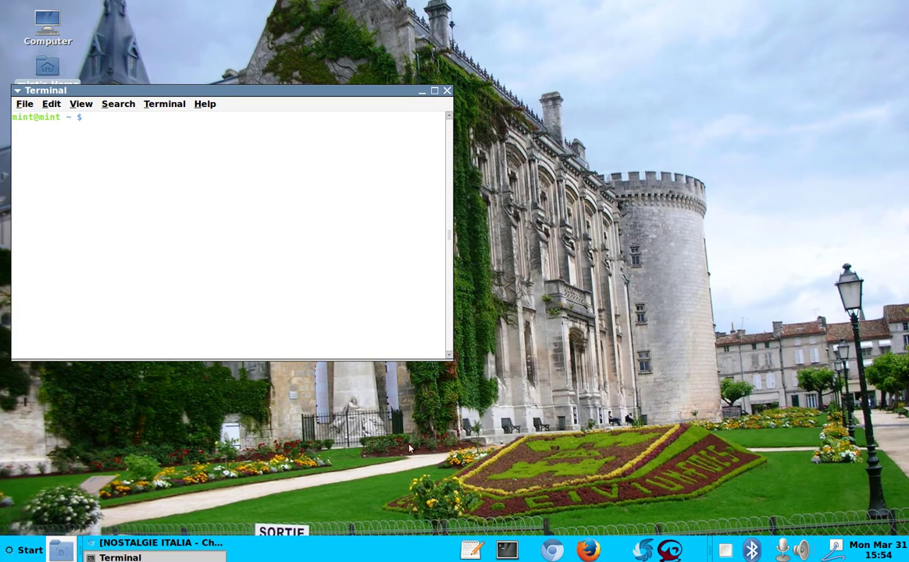
{"action": "left_click", "coordinate": [448, 93]}
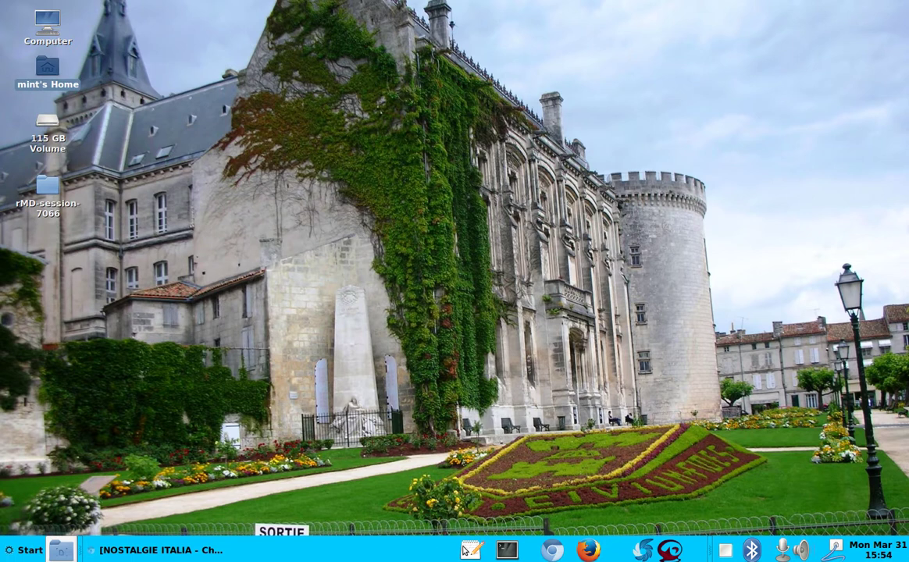
{"action": "left_click", "coordinate": [462, 550]}
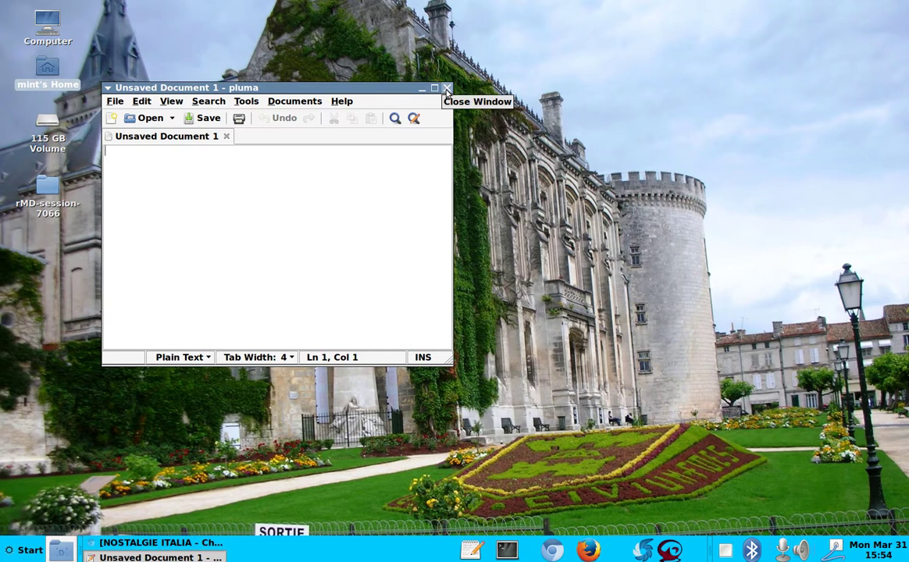
{"action": "left_click", "coordinate": [447, 88]}
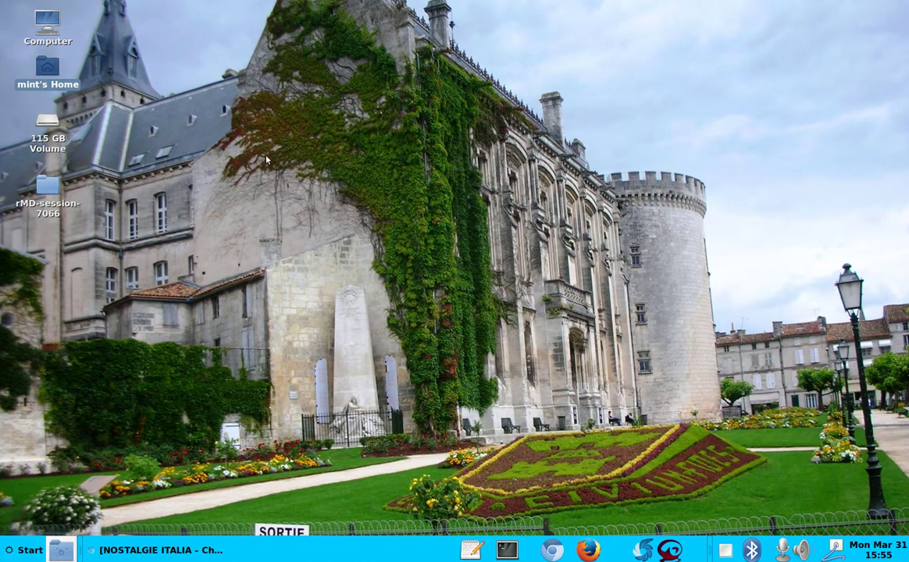
Starting from the home folder, open the House folder inside sdPics on the 115 GB Volume
{"action": "double_click", "coordinate": [49, 74]}
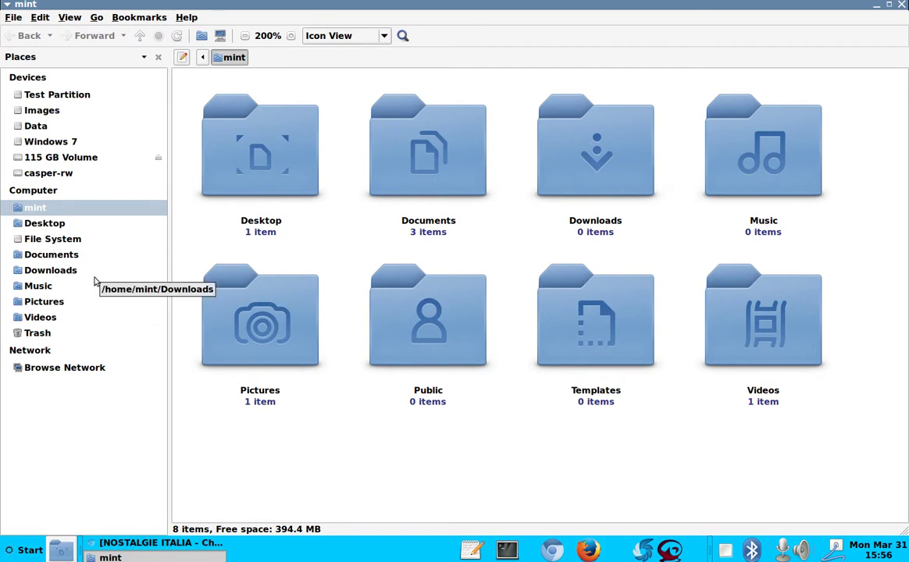
{"action": "left_click", "coordinate": [67, 157]}
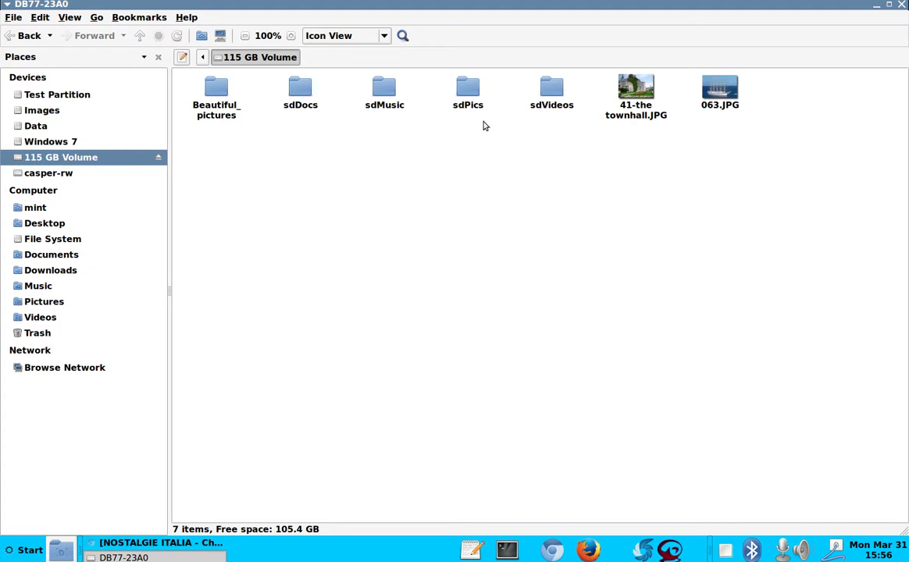
{"action": "double_click", "coordinate": [476, 94]}
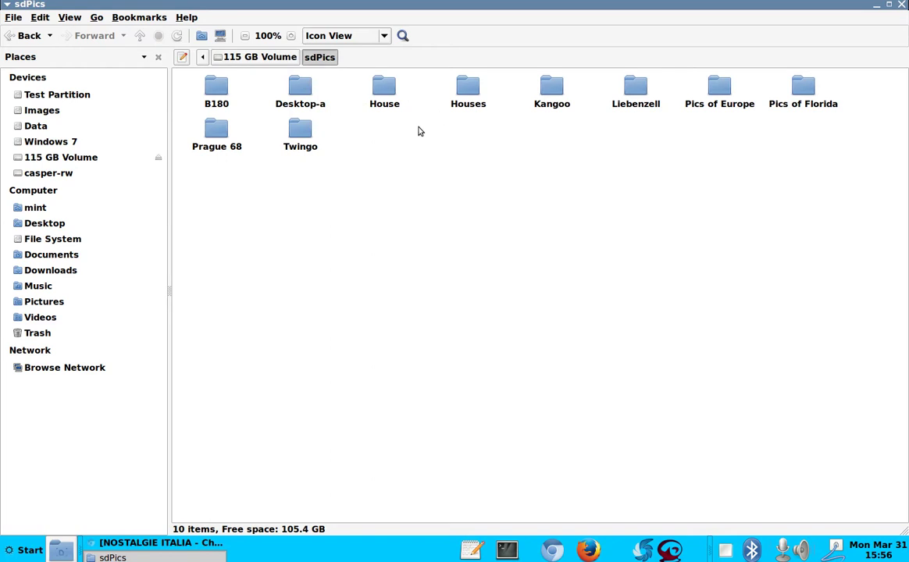
{"action": "double_click", "coordinate": [384, 89]}
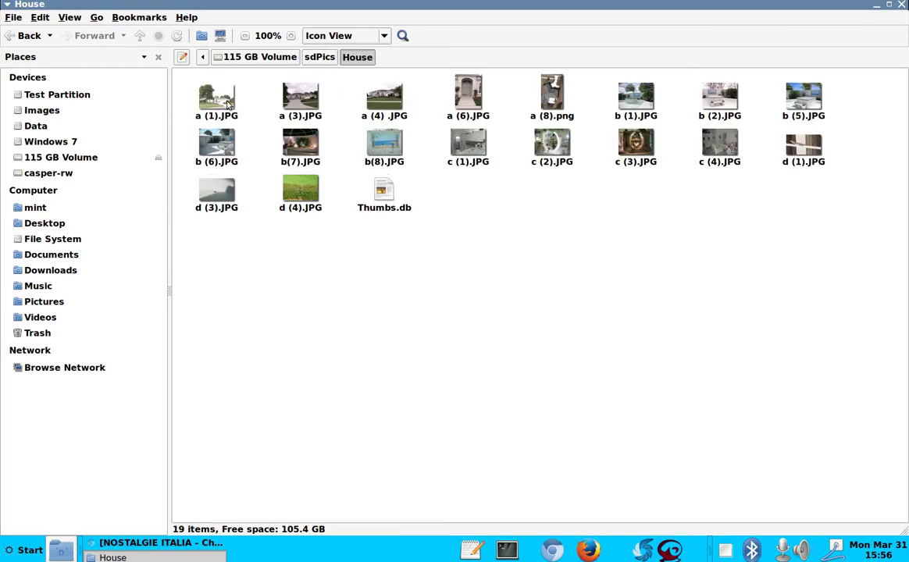
View the photo a (1).JPG in the image viewer, and close both the viewer and the file manager
{"action": "left_click", "coordinate": [226, 104]}
{"action": "double_click", "coordinate": [225, 104]}
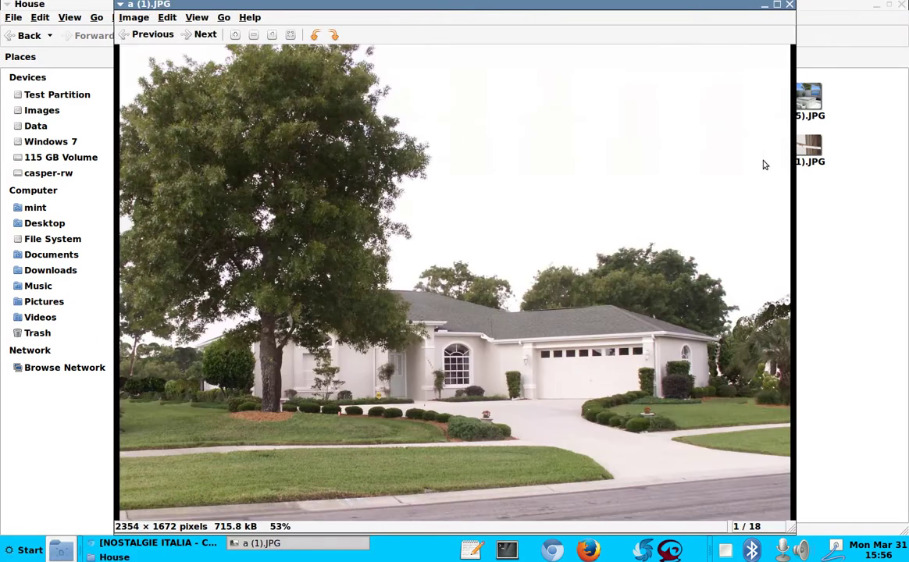
{"action": "left_click", "coordinate": [790, 5]}
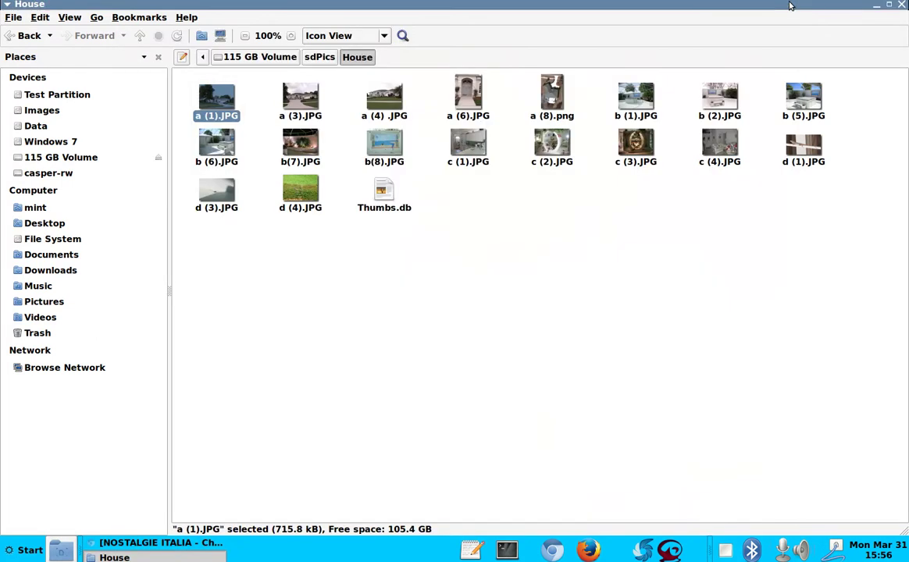
{"action": "left_click", "coordinate": [902, 6]}
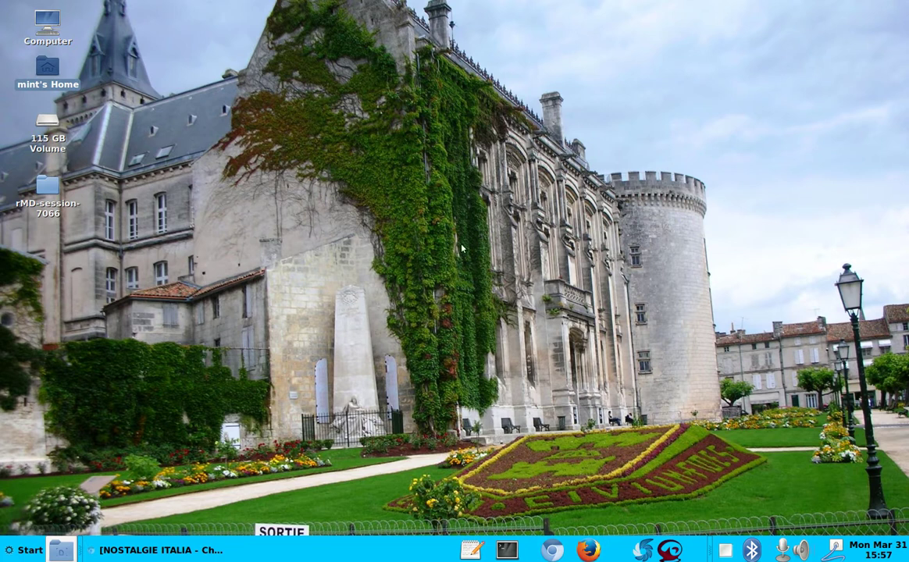
Bring up the stop and pause options of the running desktop recorder
{"action": "right_click", "coordinate": [727, 552]}
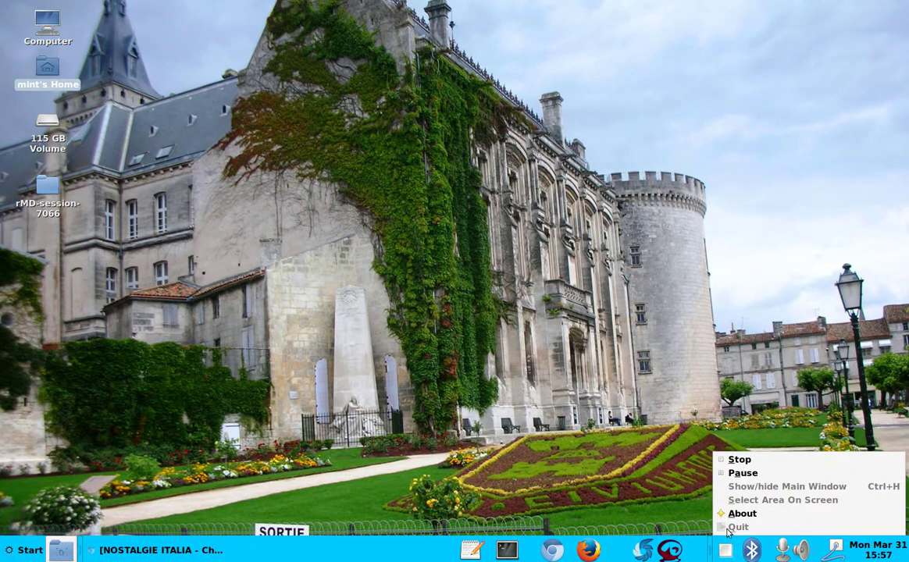